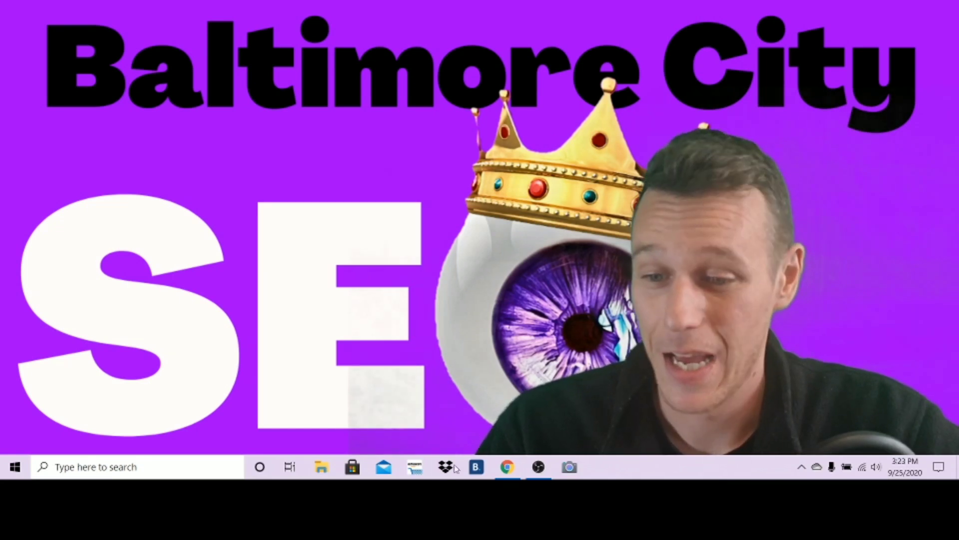
Step: Switch to Chrome and examine the Facebook group post about quitting monthly website subscription fees, highlighting its text
{"action": "left_click", "coordinate": [506, 470]}
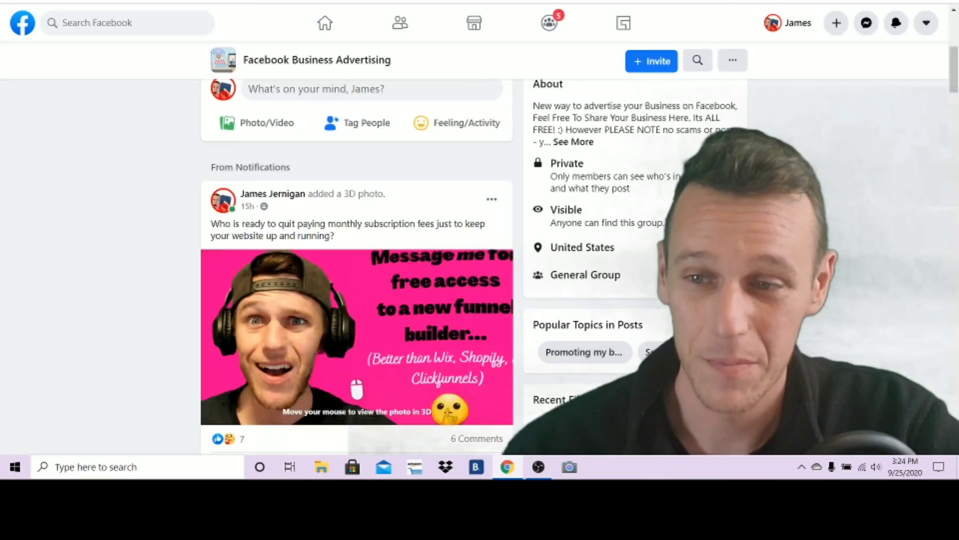
{"action": "scroll", "coordinate": [228, 183], "scroll_direction": "down", "scroll_amount": 1}
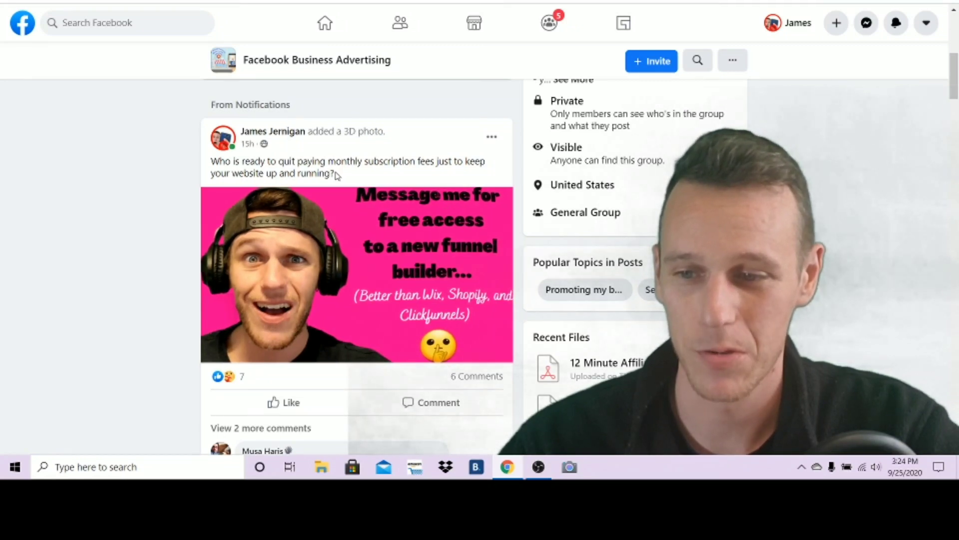
{"action": "left_click_drag", "start_coordinate": [306, 173], "coordinate": [212, 161]}
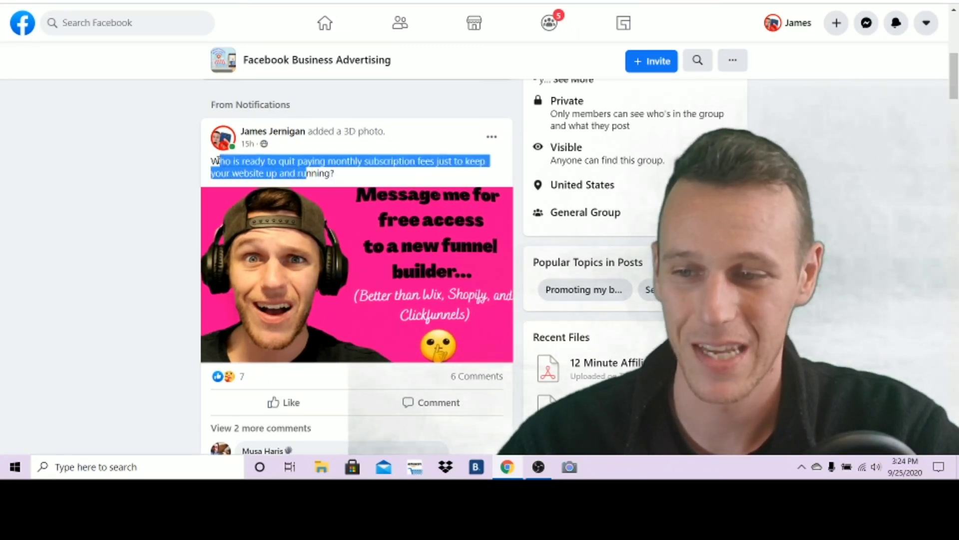
{"action": "left_click", "coordinate": [392, 150]}
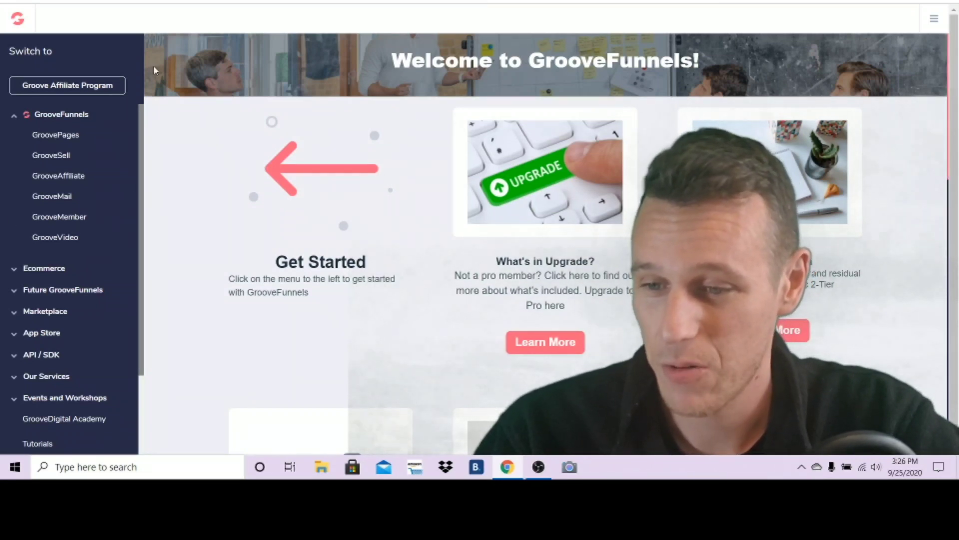
Step: Start a new site in GroovePages and expand the list of ready-made templates
{"action": "left_click", "coordinate": [76, 137]}
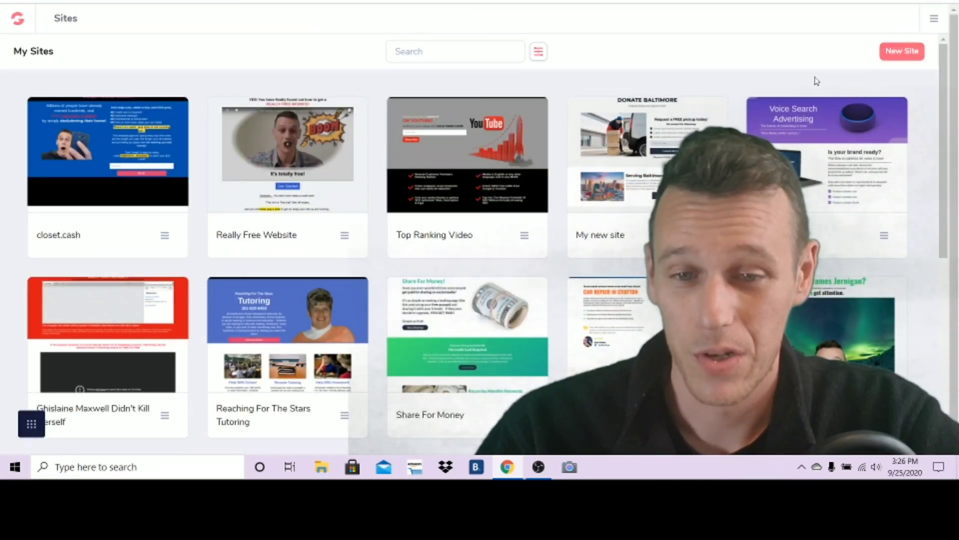
{"action": "left_click", "coordinate": [902, 54]}
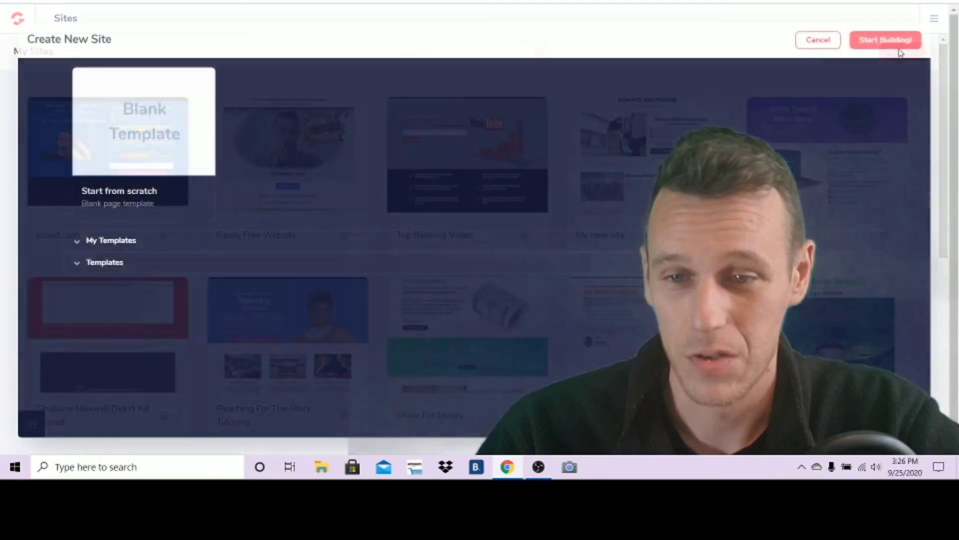
{"action": "left_click", "coordinate": [146, 265]}
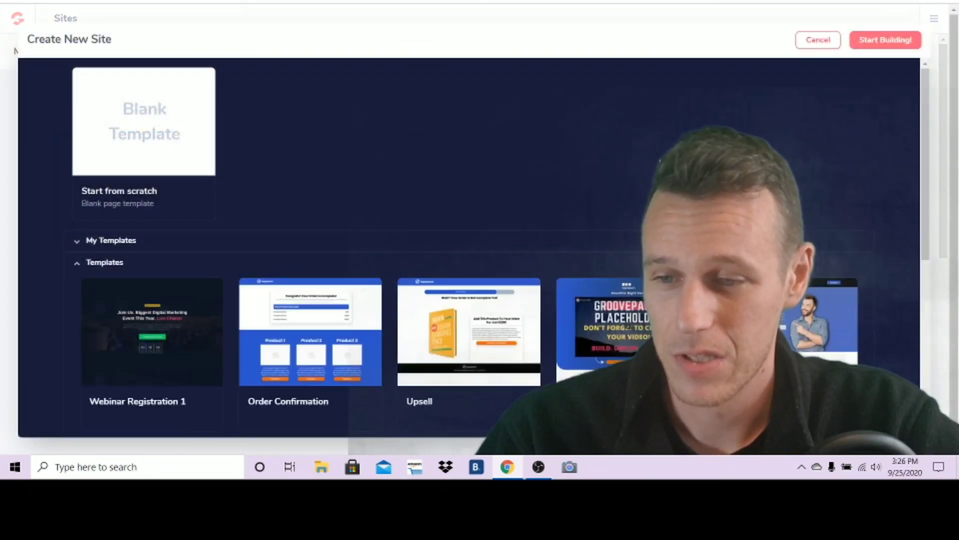
Step: Browse the range of ready-made page templates offered for the new site
{"action": "scroll", "coordinate": [828, 136], "scroll_direction": "down", "scroll_amount": 3}
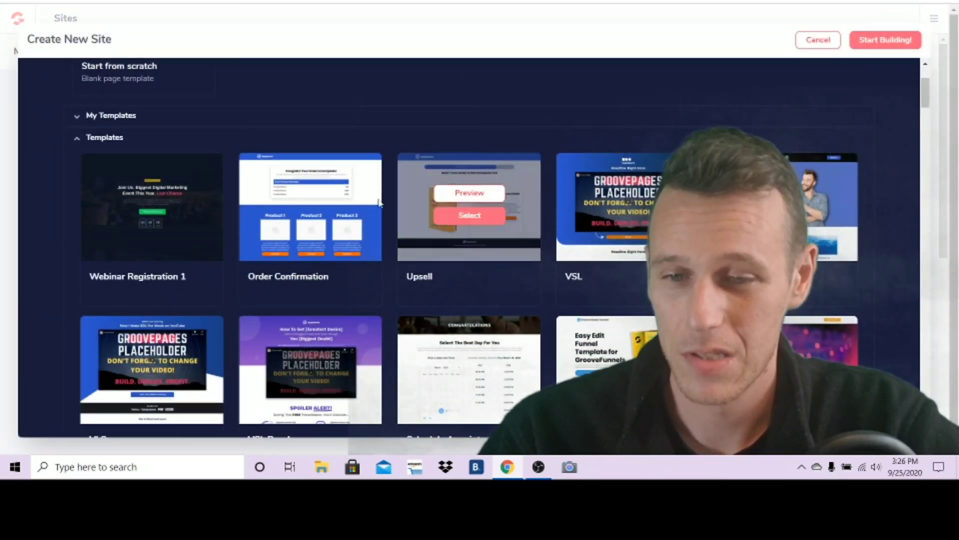
{"action": "scroll", "coordinate": [625, 210], "scroll_direction": "down", "scroll_amount": 4}
{"action": "scroll", "coordinate": [628, 200], "scroll_direction": "down", "scroll_amount": 20}
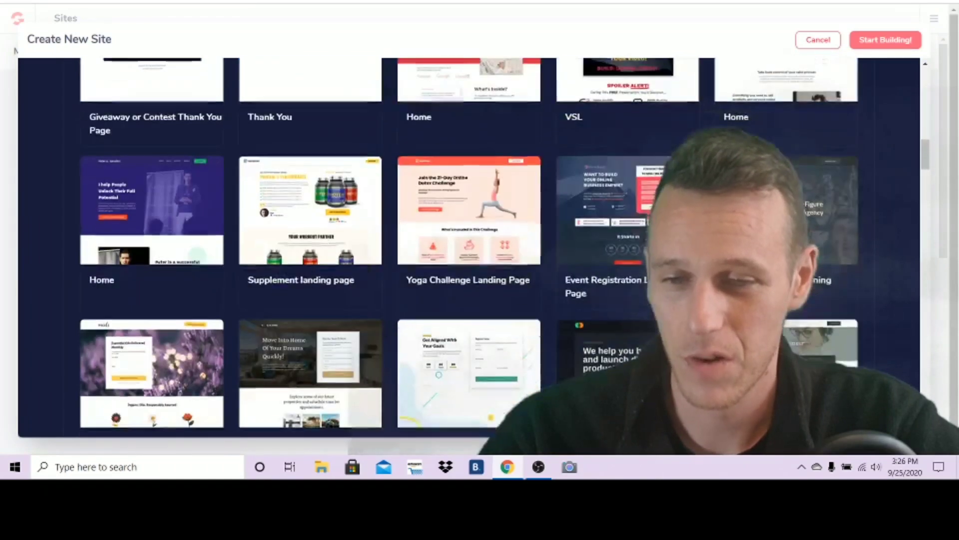
{"action": "scroll", "coordinate": [628, 200], "scroll_direction": "down", "scroll_amount": 5}
{"action": "scroll", "coordinate": [624, 210], "scroll_direction": "up", "scroll_amount": 15}
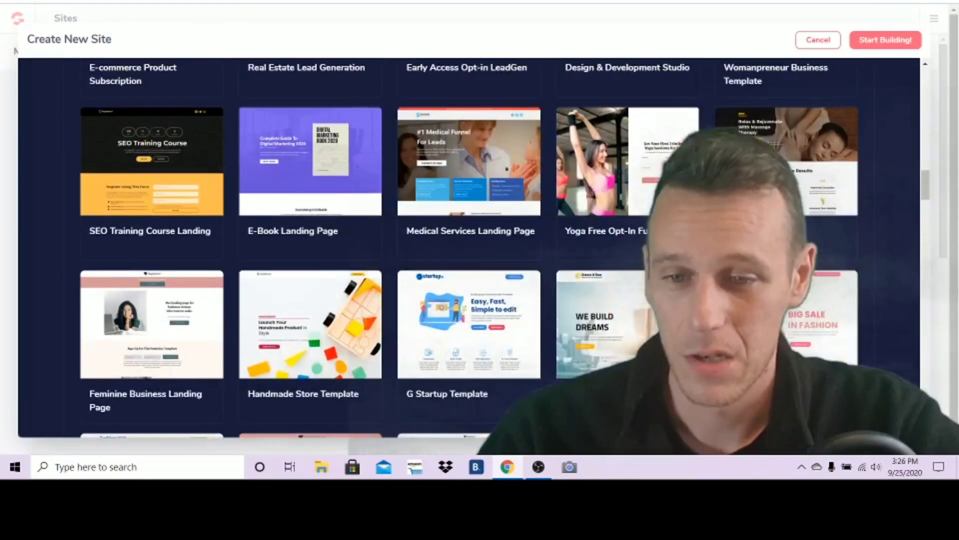
{"action": "scroll", "coordinate": [624, 215], "scroll_direction": "up", "scroll_amount": 10}
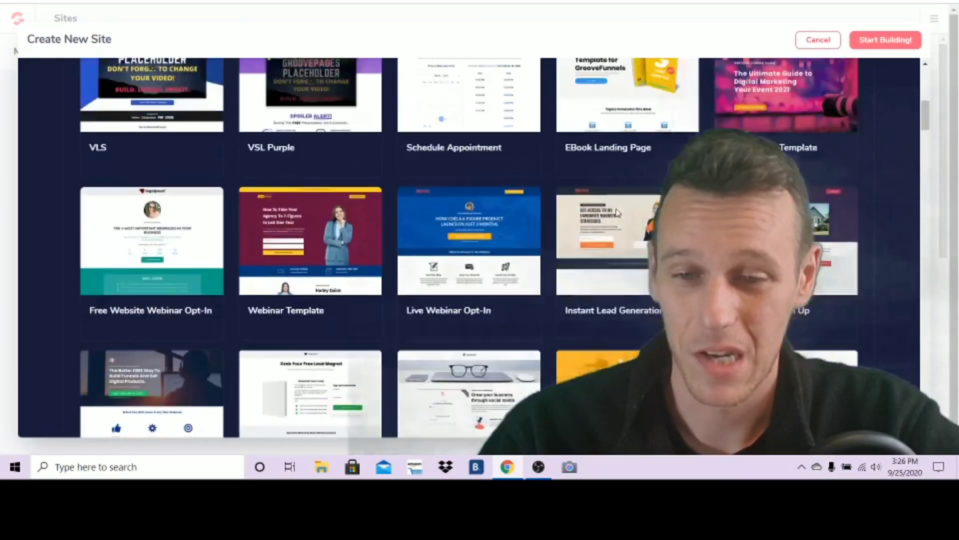
{"action": "scroll", "coordinate": [619, 214], "scroll_direction": "down", "scroll_amount": 8}
{"action": "scroll", "coordinate": [618, 214], "scroll_direction": "down", "scroll_amount": 20}
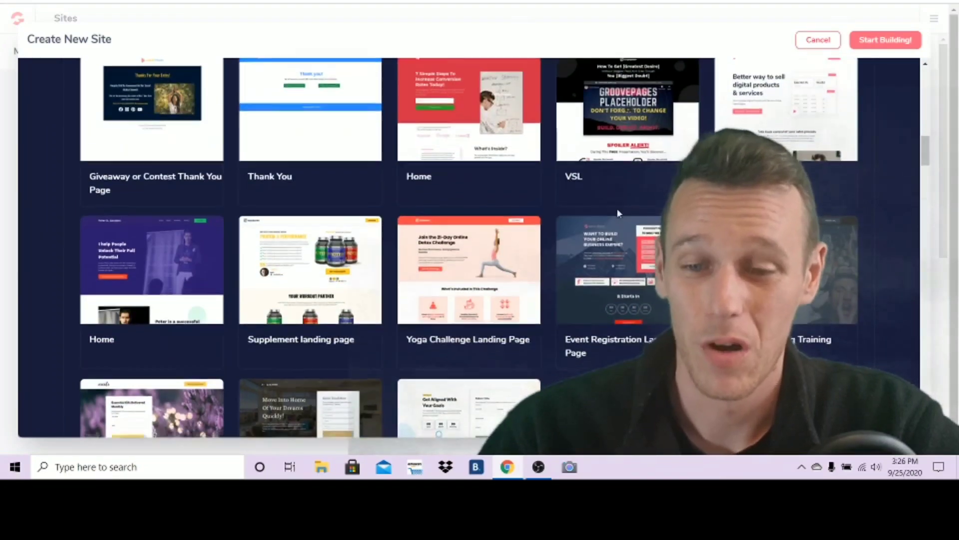
{"action": "scroll", "coordinate": [620, 220], "scroll_direction": "down", "scroll_amount": 20}
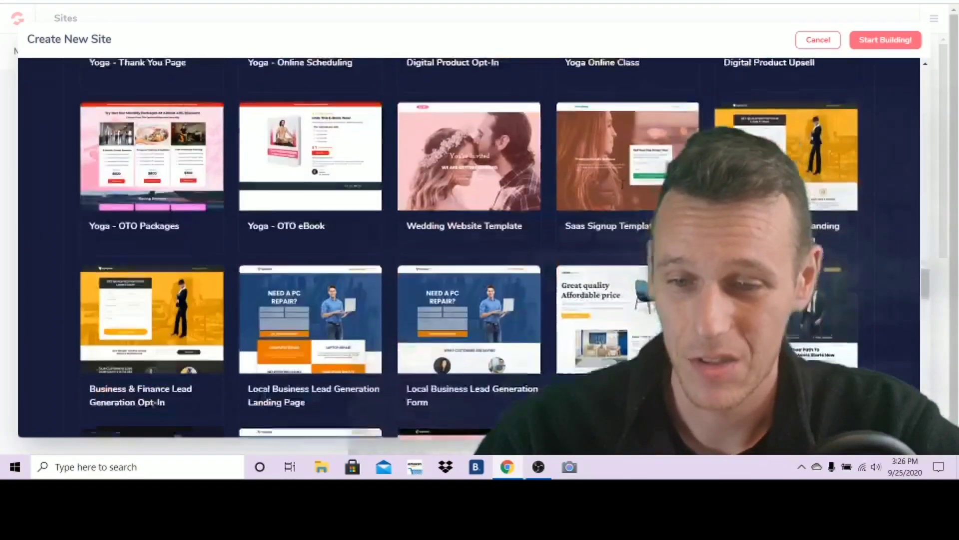
{"action": "scroll", "coordinate": [621, 229], "scroll_direction": "down", "scroll_amount": 15}
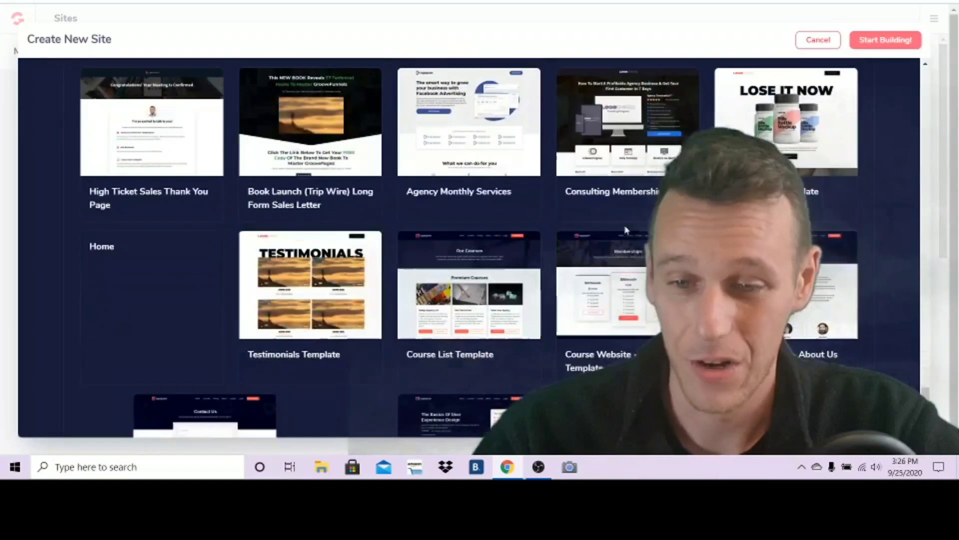
{"action": "scroll", "coordinate": [468, 248], "scroll_direction": "up", "scroll_amount": 20}
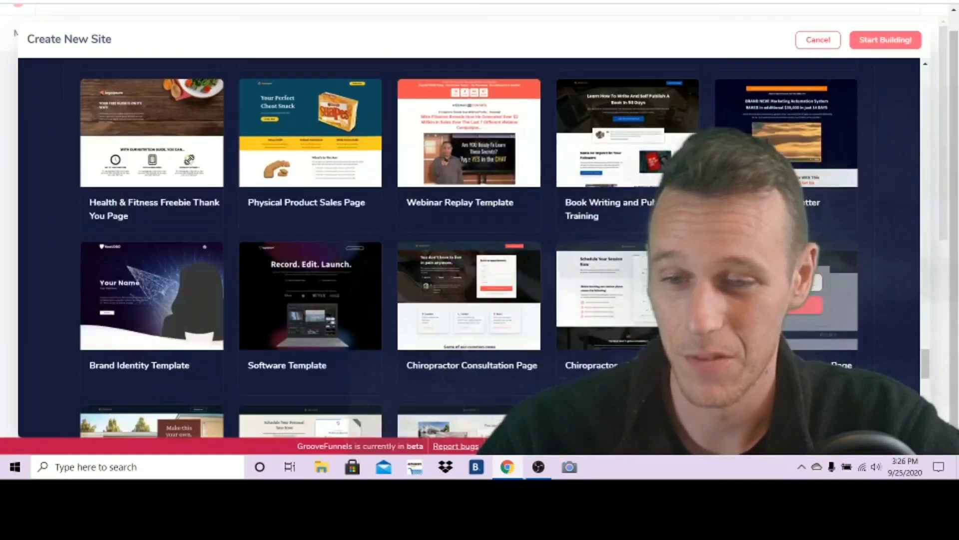
{"action": "scroll", "coordinate": [469, 248], "scroll_direction": "up", "scroll_amount": 20}
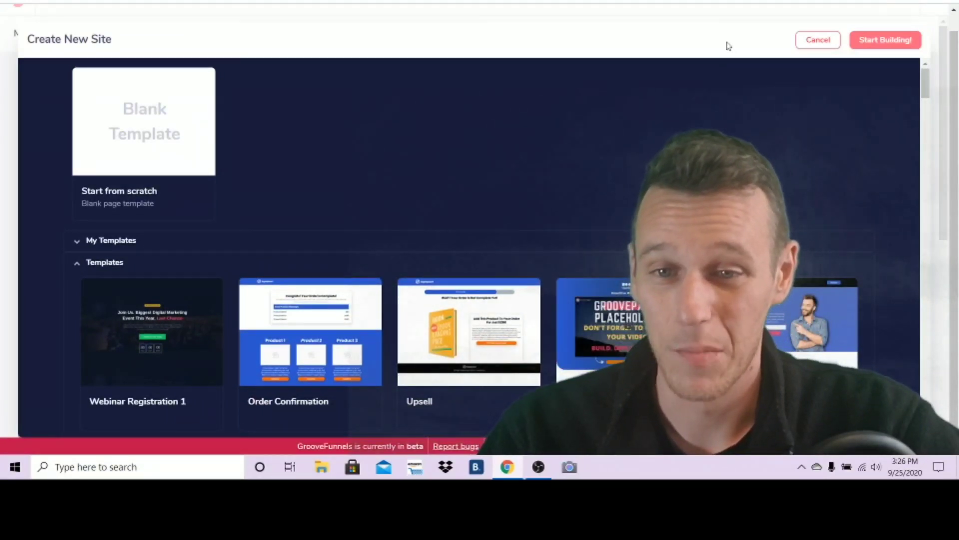
Step: Switch to Namecheap and search for the domain newfunnelbuilder.com
{"action": "left_click", "coordinate": [524, 2]}
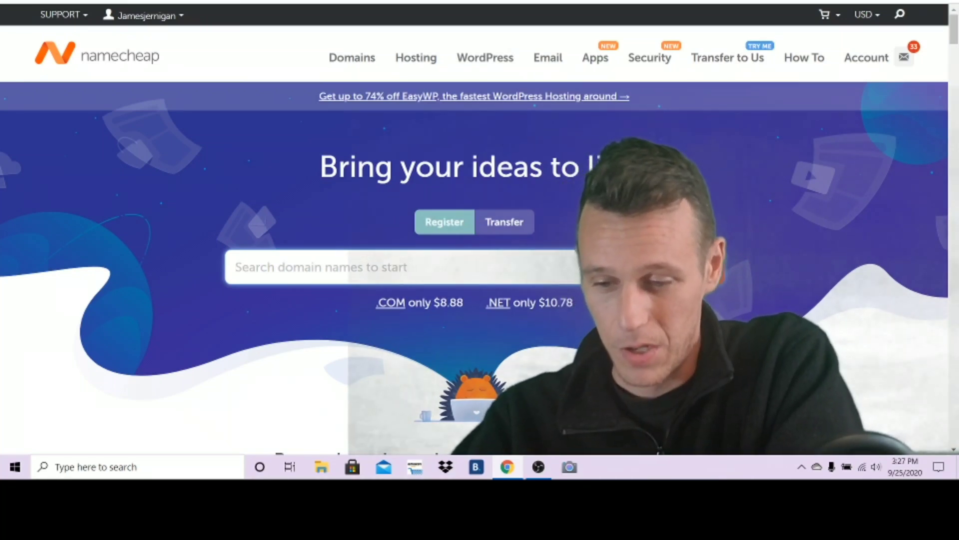
{"action": "type", "text": "newfunnel"}
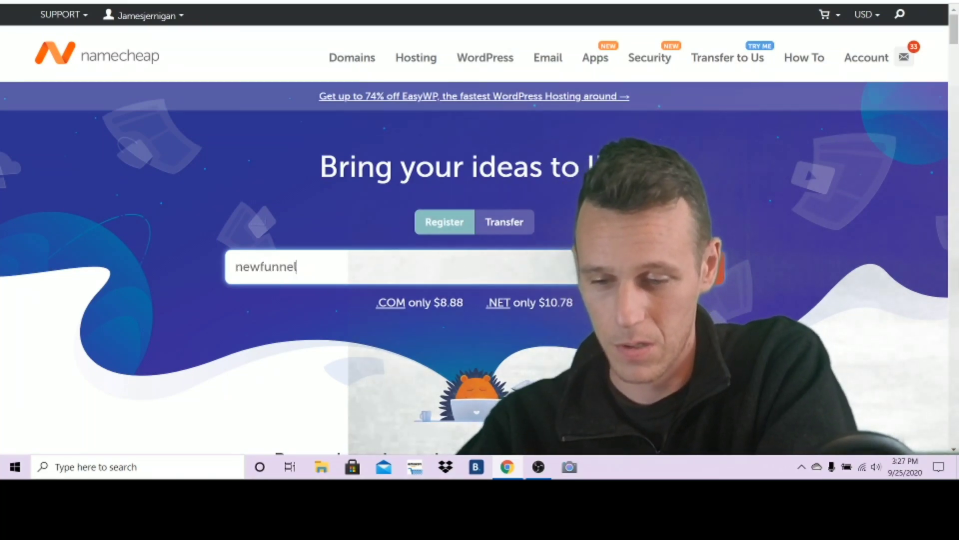
{"action": "type", "text": "builder.co"}
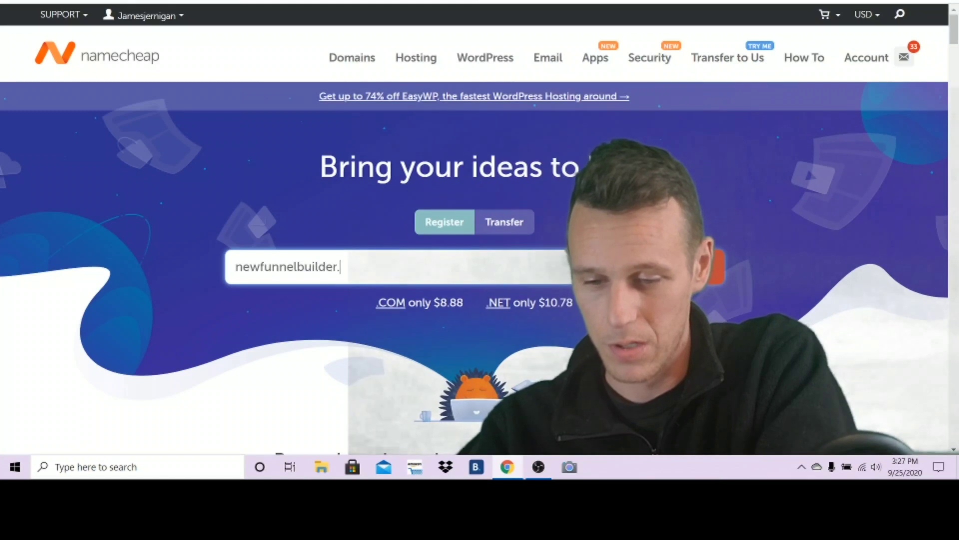
{"action": "type", "text": "m"}
{"action": "key", "text": "Return"}
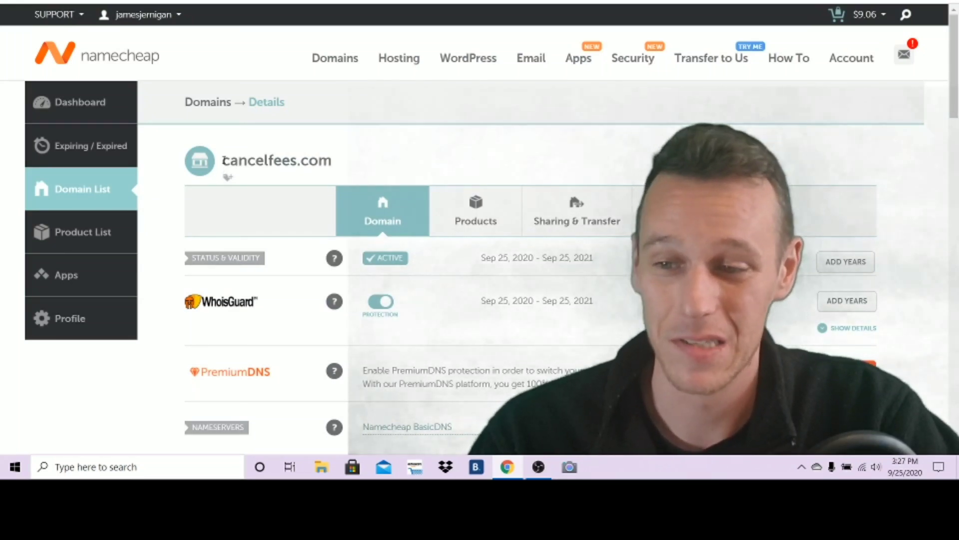
Step: Highlight the domain name cancelfees.com on its Namecheap details page to point it out
{"action": "left_click_drag", "start_coordinate": [223, 166], "coordinate": [346, 160]}
{"action": "left_click", "coordinate": [611, 157]}
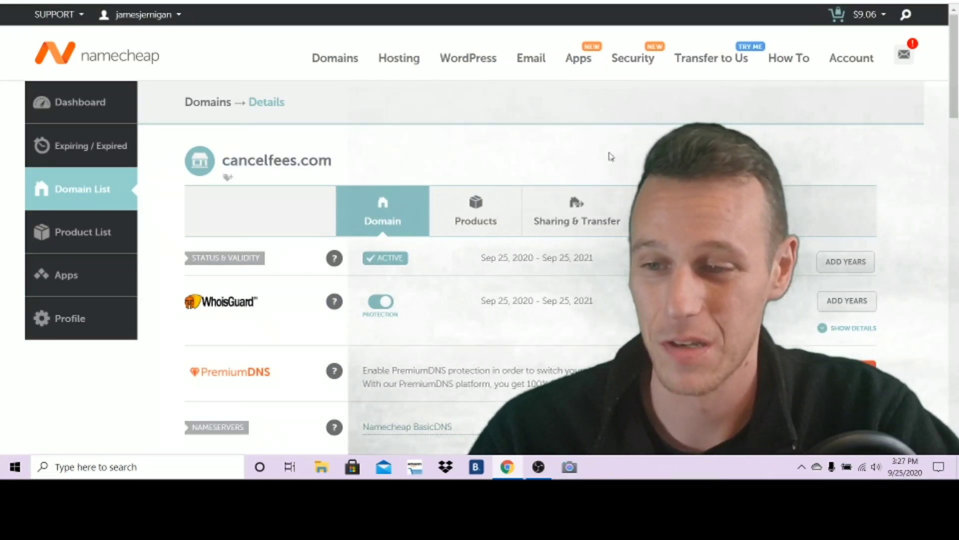
{"action": "left_click_drag", "start_coordinate": [225, 160], "coordinate": [324, 160]}
{"action": "left_click", "coordinate": [587, 159]}
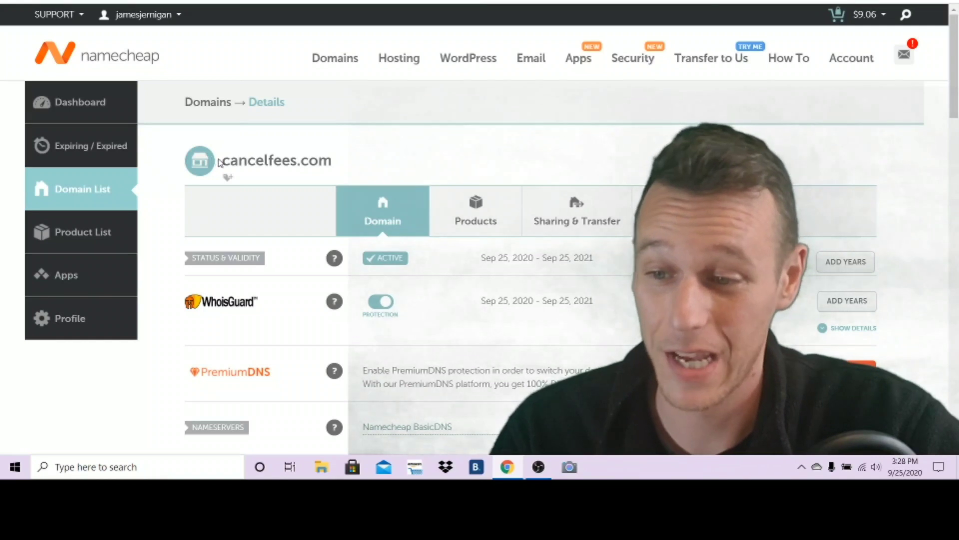
{"action": "left_click_drag", "start_coordinate": [219, 162], "coordinate": [353, 165]}
{"action": "left_click", "coordinate": [650, 131]}
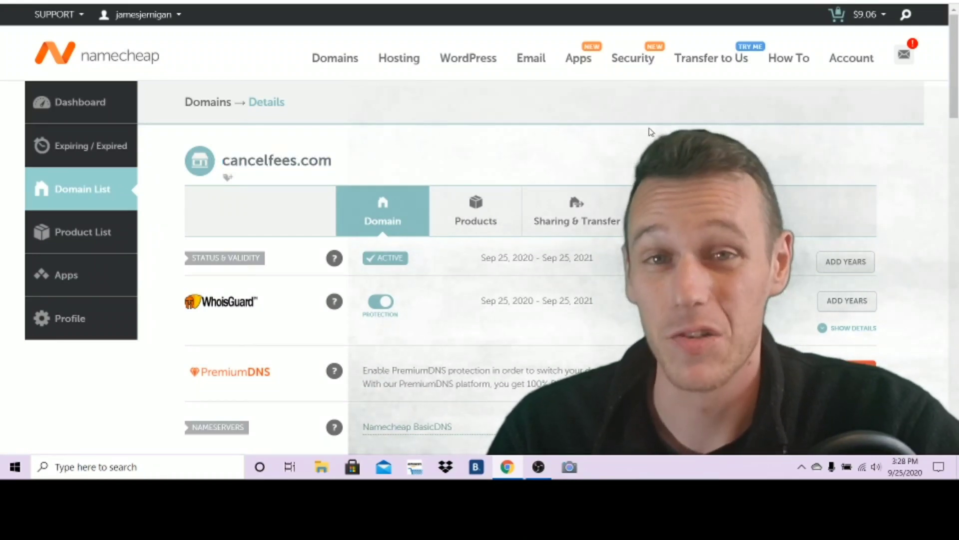
Step: Return to the Namecheap search results for newfunnelbuilder.com and look at the suggested domains
{"action": "left_click", "coordinate": [334, 1]}
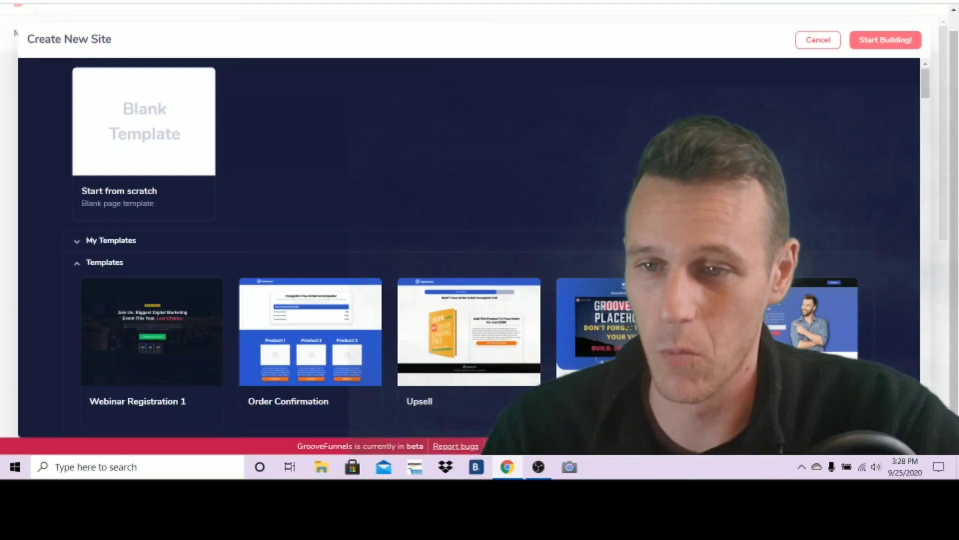
{"action": "left_click", "coordinate": [550, 1]}
{"action": "left_click", "coordinate": [610, 1]}
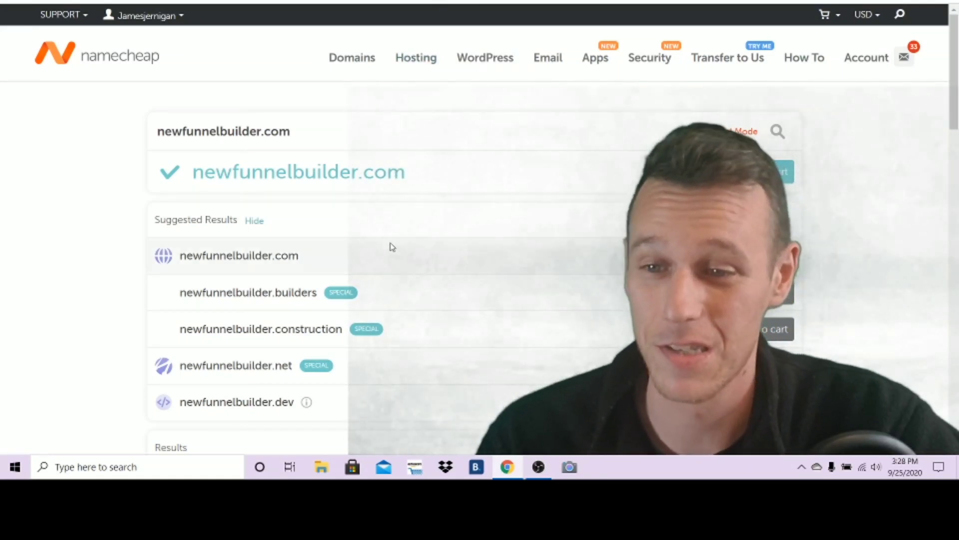
Step: Return to the GroovePages template list and create the new site from the Upsell template
{"action": "left_click", "coordinate": [450, 2]}
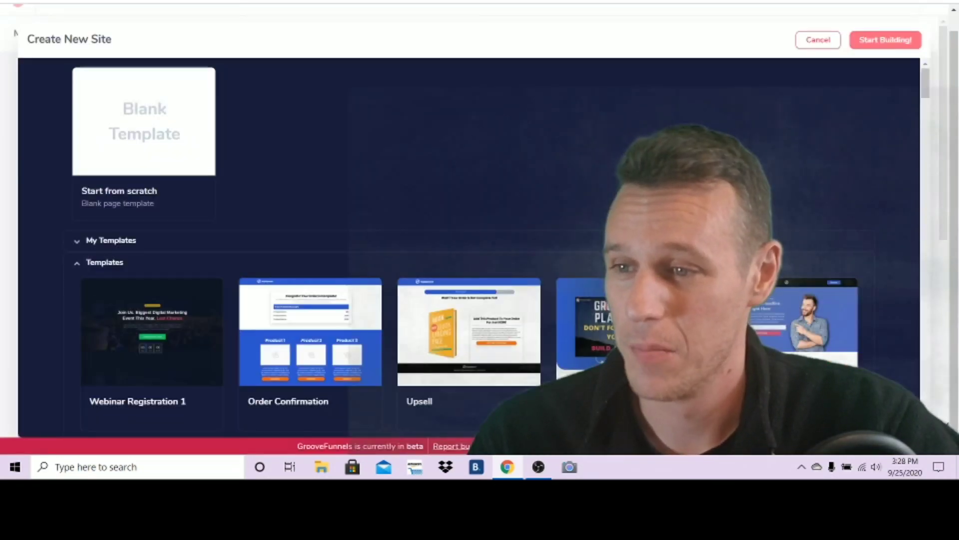
{"action": "scroll", "coordinate": [584, 160], "scroll_direction": "down", "scroll_amount": 3}
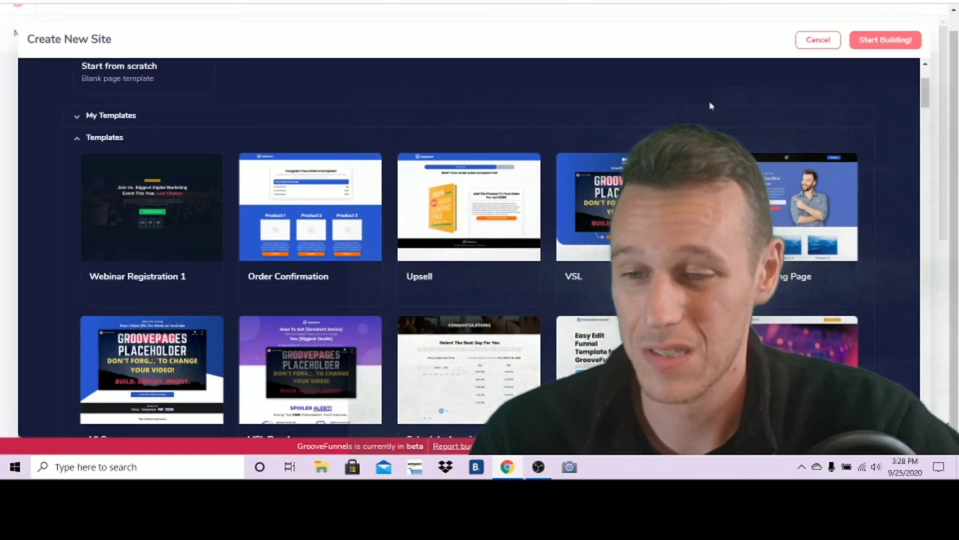
{"action": "mouse_move", "coordinate": [475, 205]}
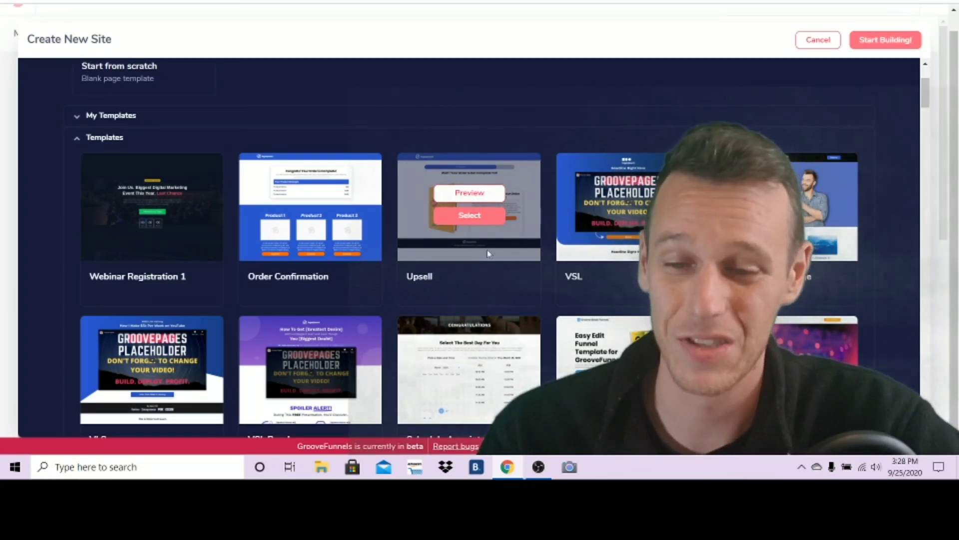
{"action": "mouse_move", "coordinate": [562, 169]}
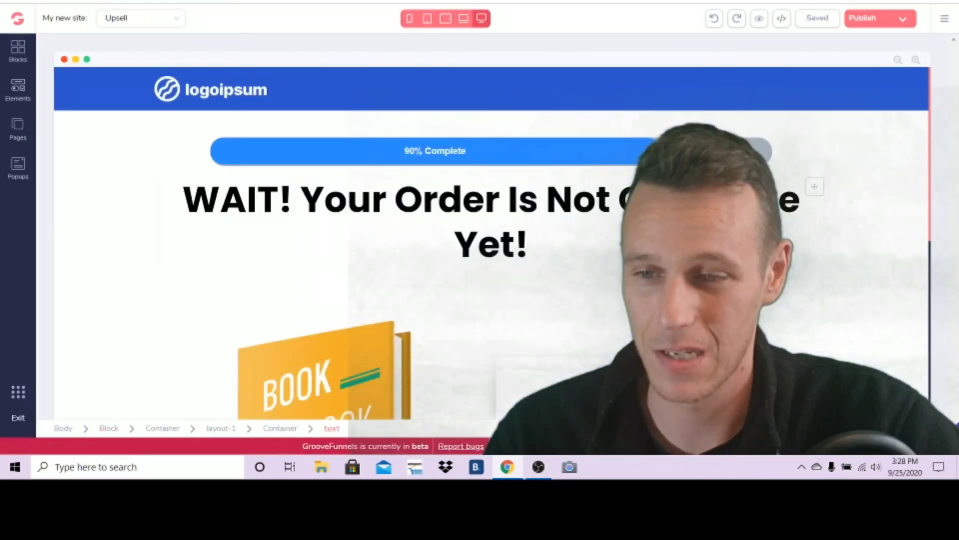
Step: Rewrite the main heading to read "WAIT! You are just a few short clicks away from never paying fees again!"
{"action": "scroll", "coordinate": [608, 176], "scroll_direction": "down", "scroll_amount": 5}
{"action": "scroll", "coordinate": [509, 119], "scroll_direction": "down", "scroll_amount": 1}
{"action": "scroll", "coordinate": [508, 119], "scroll_direction": "up", "scroll_amount": 6}
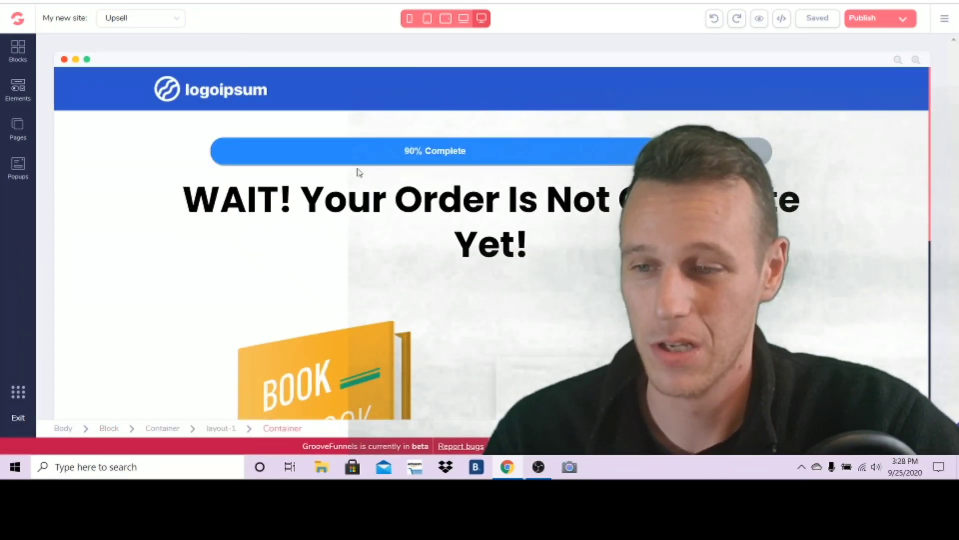
{"action": "left_click", "coordinate": [522, 231]}
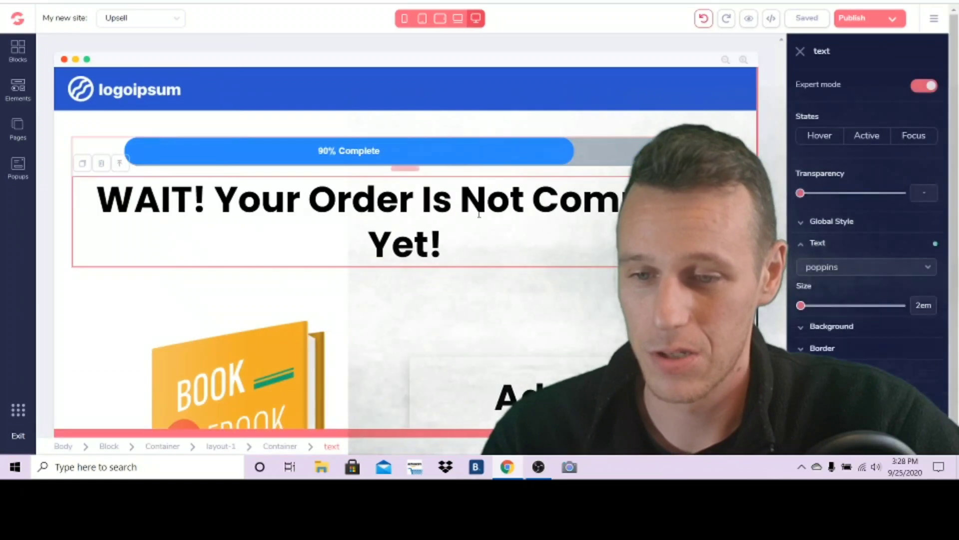
{"action": "left_click_drag", "start_coordinate": [429, 245], "coordinate": [215, 203]}
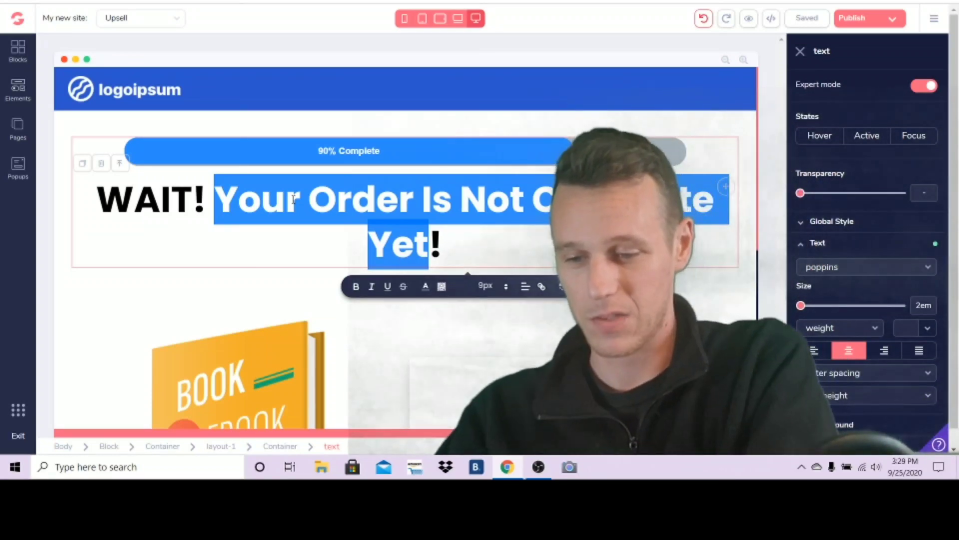
{"action": "type", "text": "You are just"}
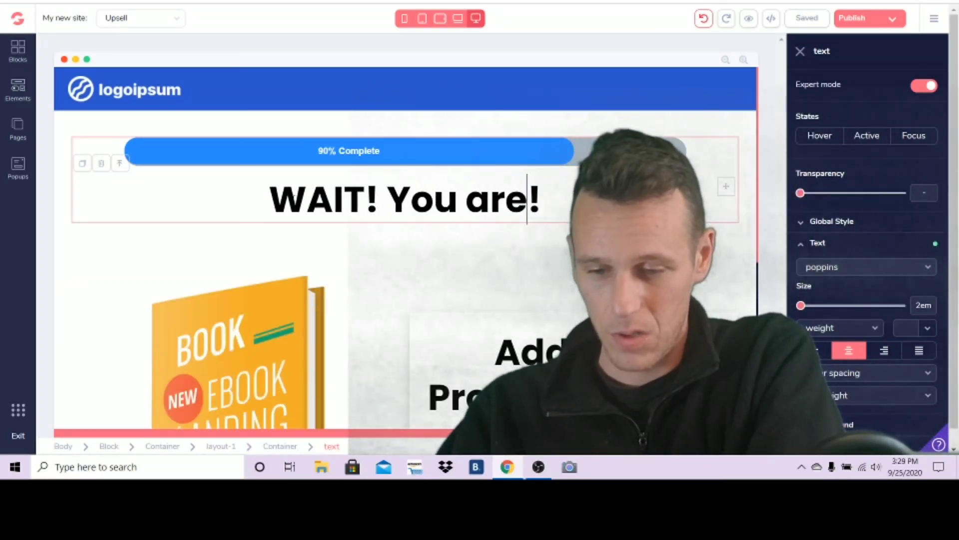
{"action": "type", "text": " a few"}
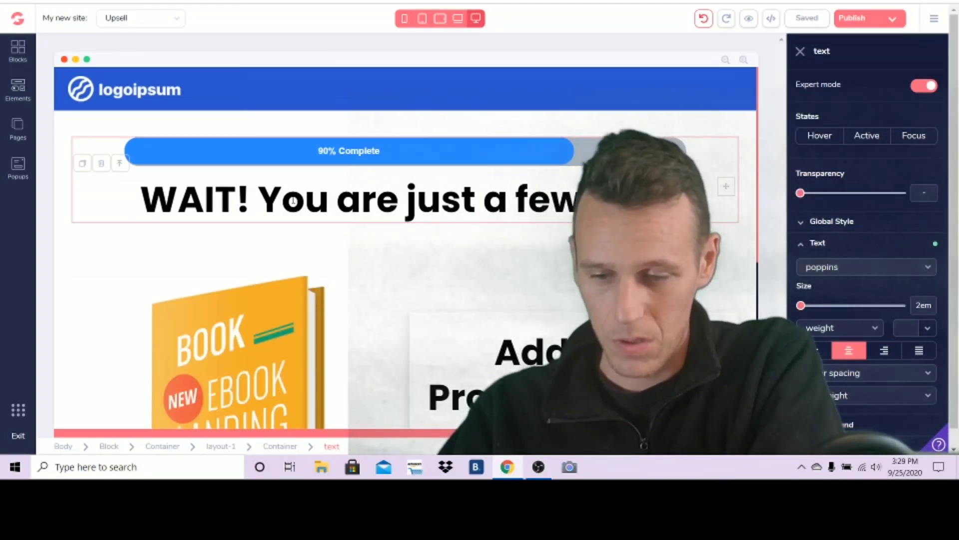
{"action": "type", "text": " stepsclick"}
{"action": "key", "text": "BackSpace"}
{"action": "type", "text": "s aw"}
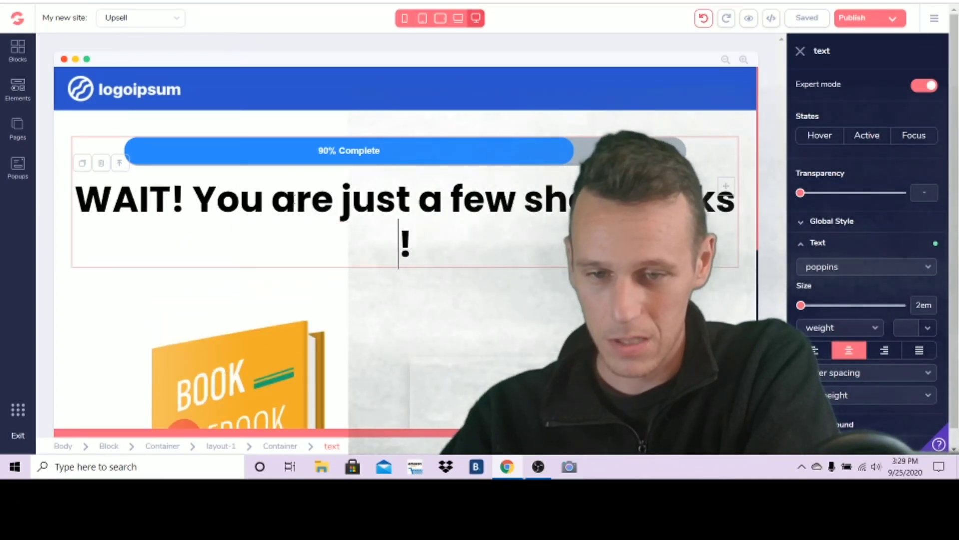
{"action": "type", "text": "ay from nev"}
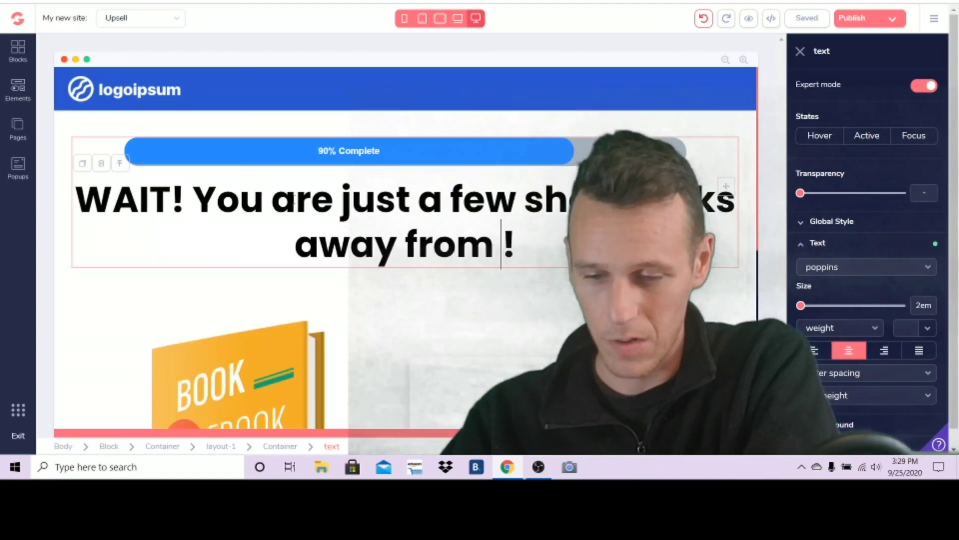
{"action": "type", "text": "er payi"}
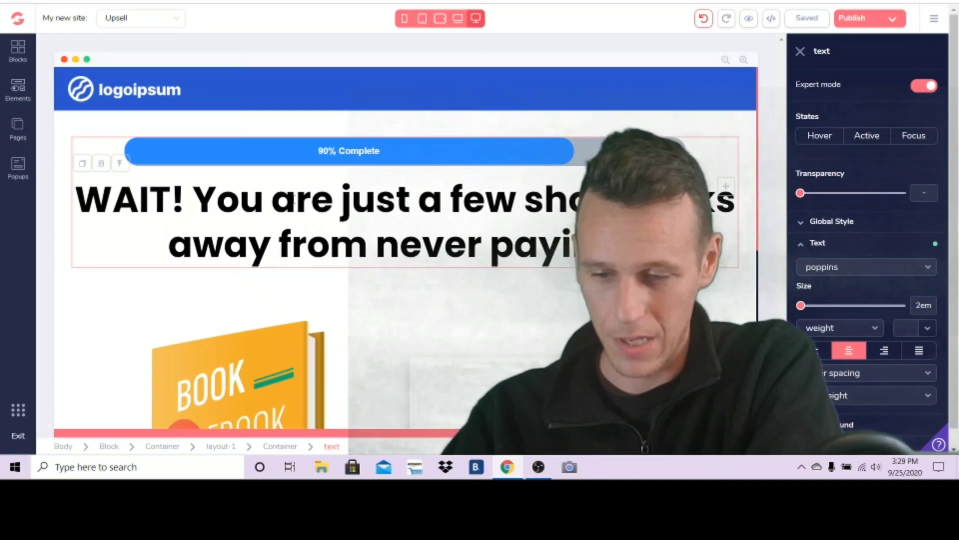
{"action": "type", "text": "ng forw"}
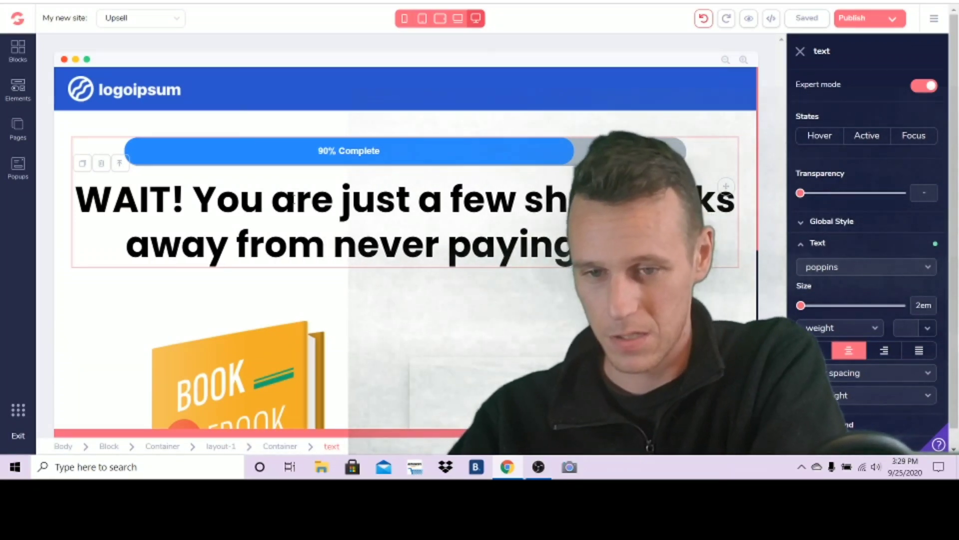
{"action": "type", "text": "aff"}
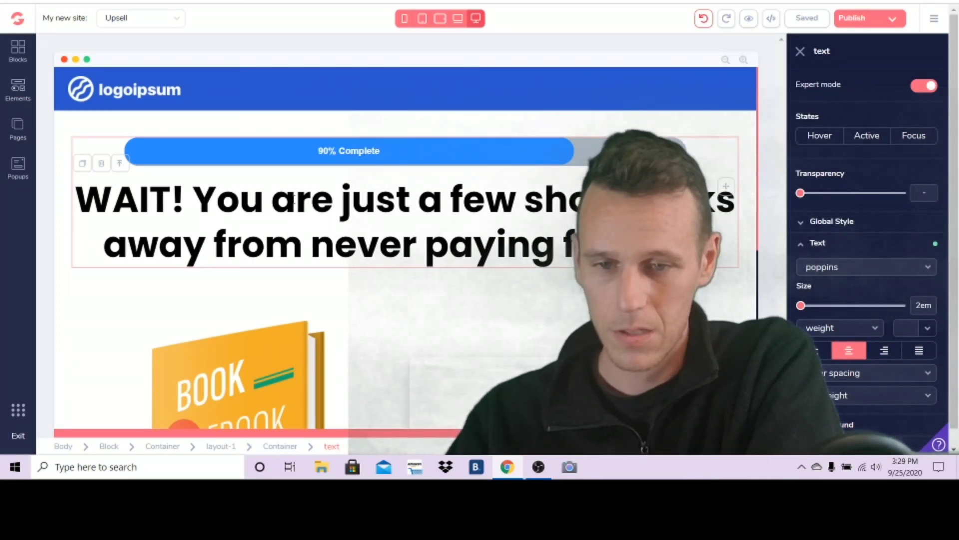
{"action": "key", "text": "BackSpace"}
{"action": "key", "text": "BackSpace"}
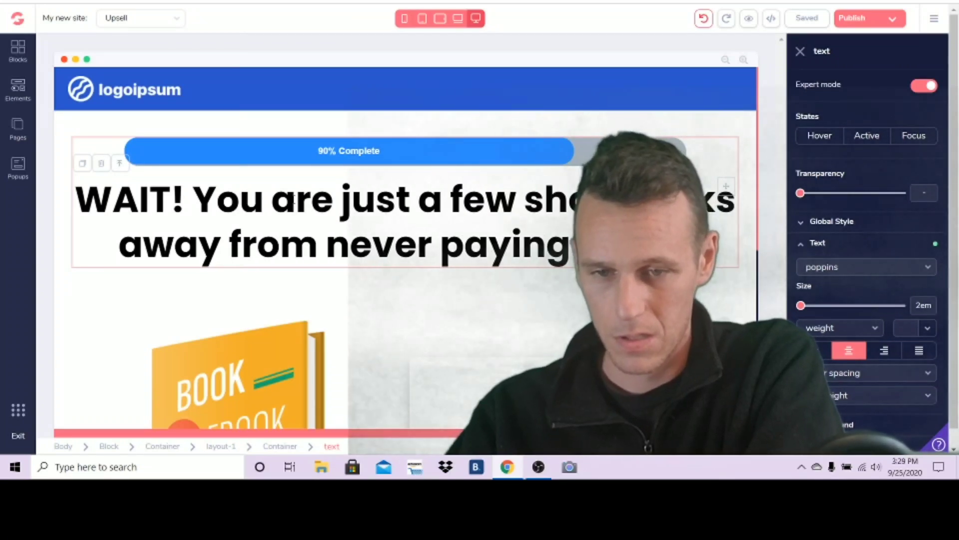
{"action": "type", "text": "again!"}
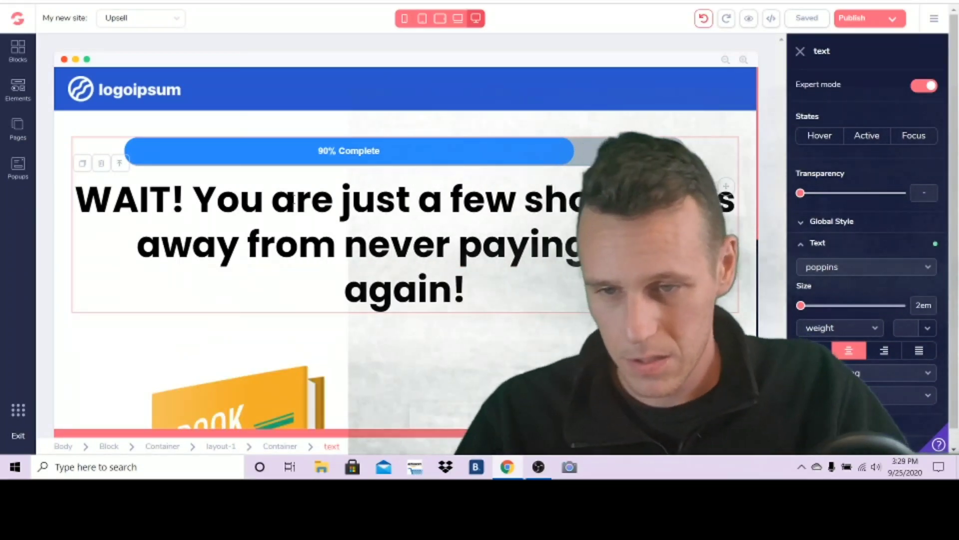
Step: Insert "to run your online business" before "again!" in the main heading
{"action": "scroll", "coordinate": [442, 175], "scroll_direction": "down", "scroll_amount": 1}
{"action": "scroll", "coordinate": [442, 174], "scroll_direction": "down", "scroll_amount": 3}
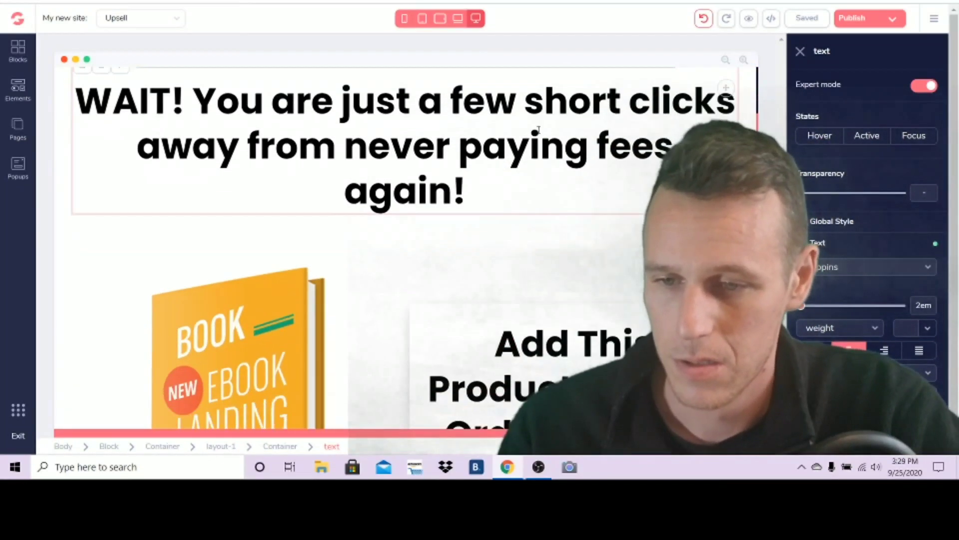
{"action": "scroll", "coordinate": [442, 175], "scroll_direction": "up", "scroll_amount": 4}
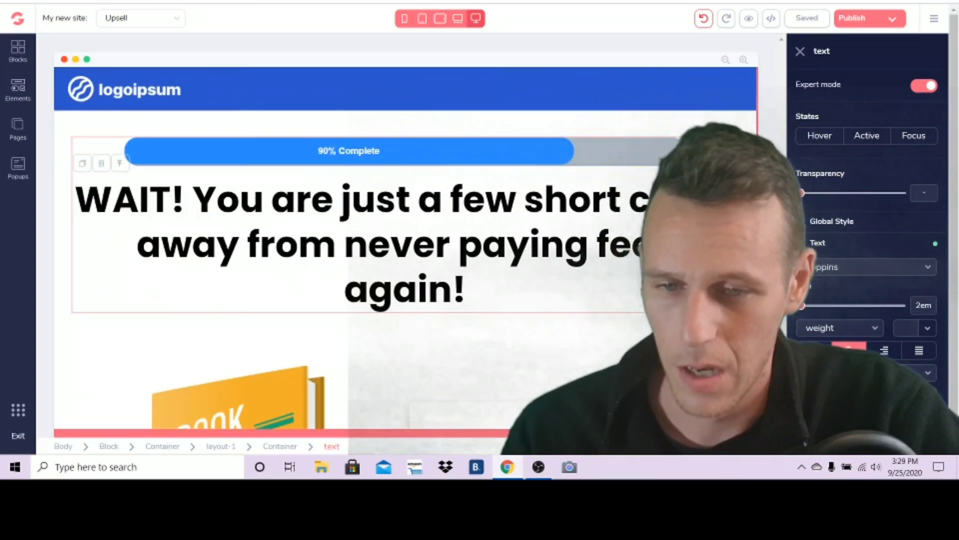
{"action": "left_click", "coordinate": [765, 187]}
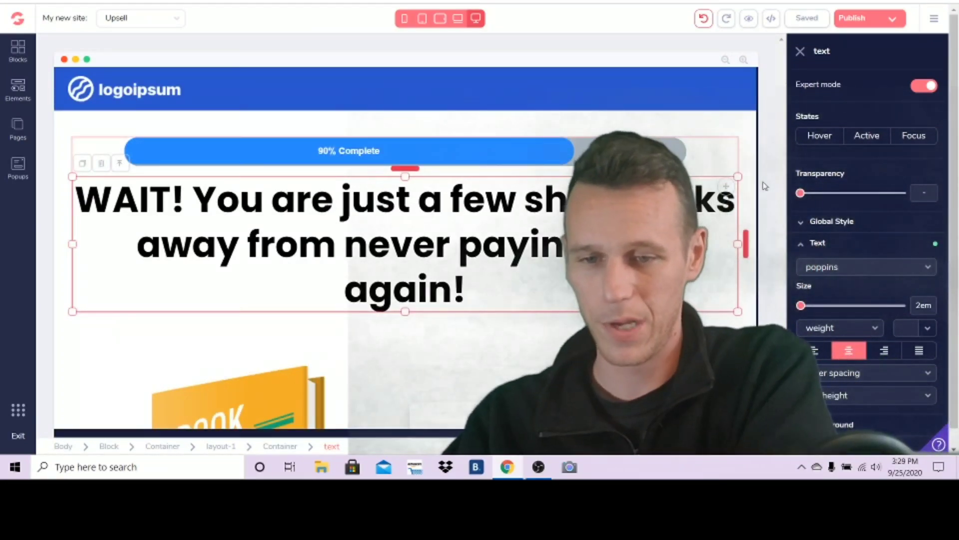
{"action": "type", "text": "to run your "}
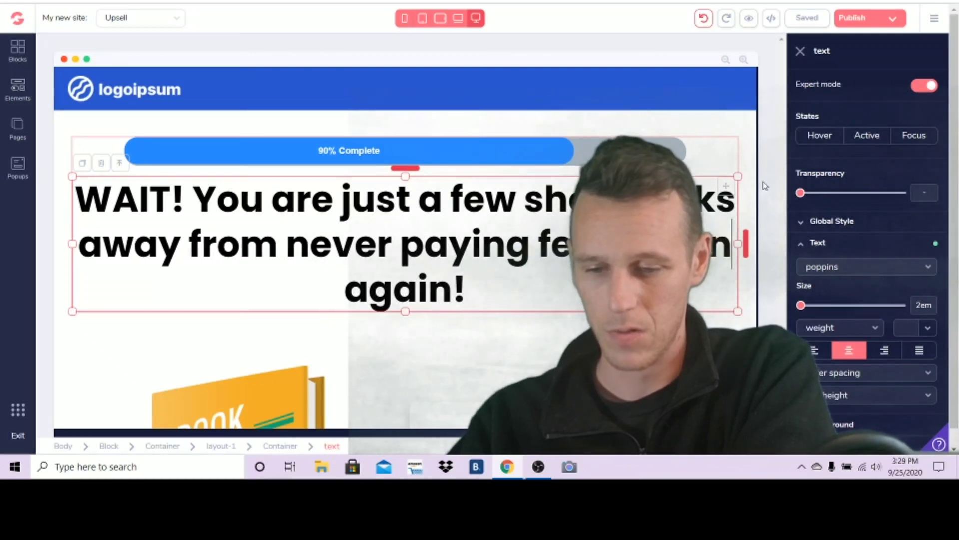
{"action": "type", "text": "bu"}
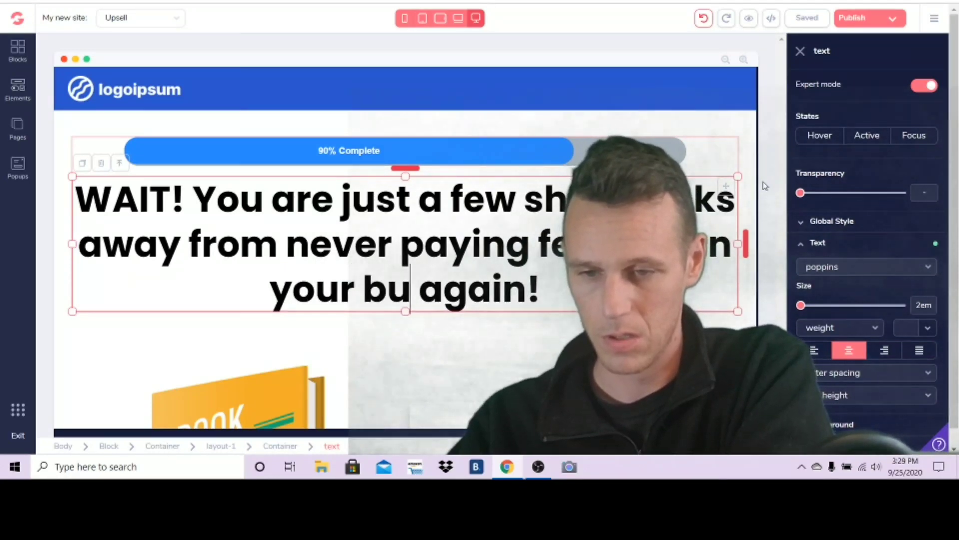
{"action": "key", "text": "BackSpace"}
{"action": "key", "text": "BackSpace"}
{"action": "type", "text": "online business"}
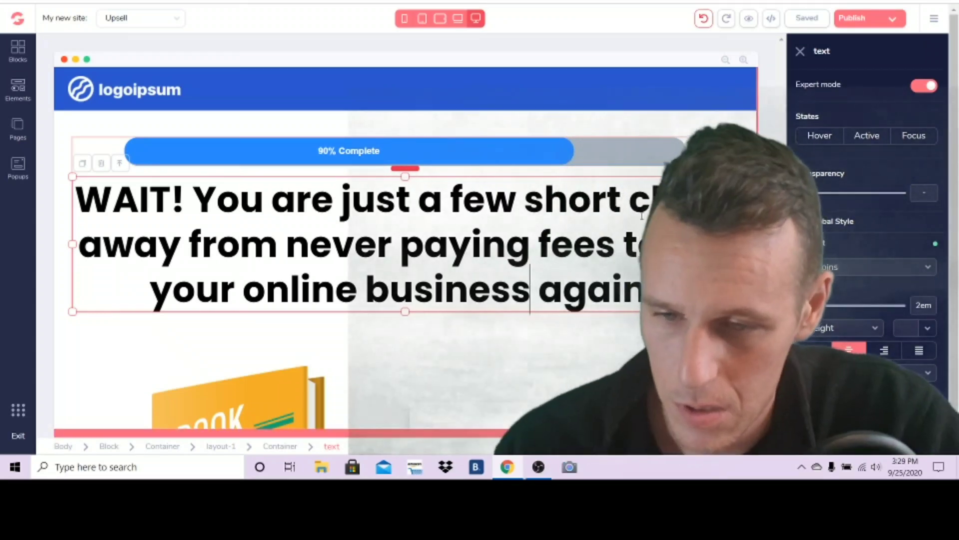
Step: Change the progress bar's text to "Cancelling Subscription Fees" and update the bar
{"action": "scroll", "coordinate": [659, 143], "scroll_direction": "down", "scroll_amount": 3}
{"action": "scroll", "coordinate": [659, 144], "scroll_direction": "up", "scroll_amount": 2}
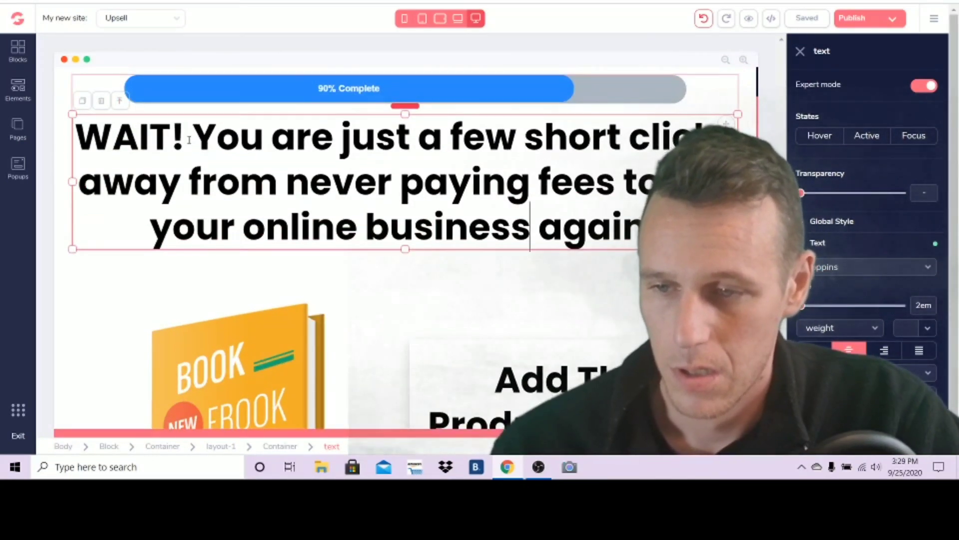
{"action": "scroll", "coordinate": [523, 242], "scroll_direction": "up", "scroll_amount": 1}
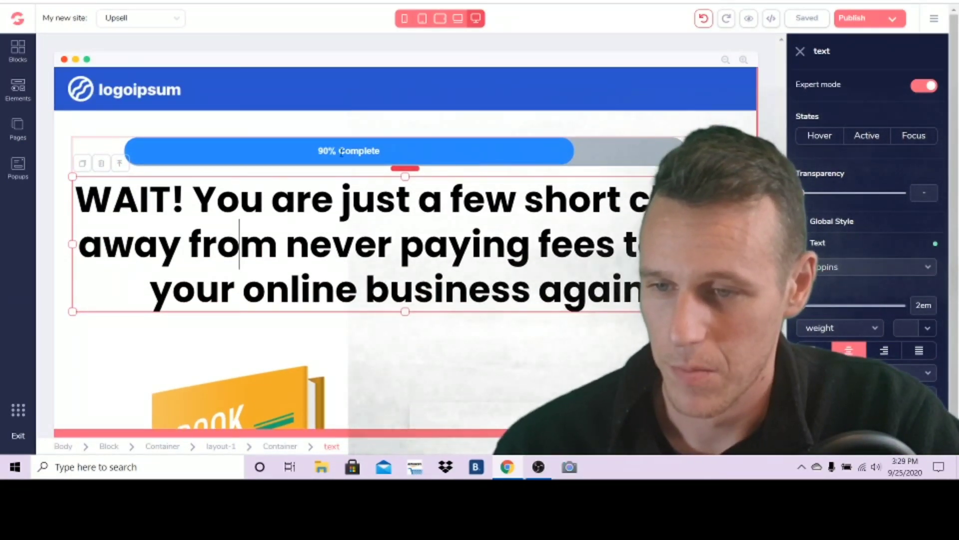
{"action": "left_click", "coordinate": [448, 159]}
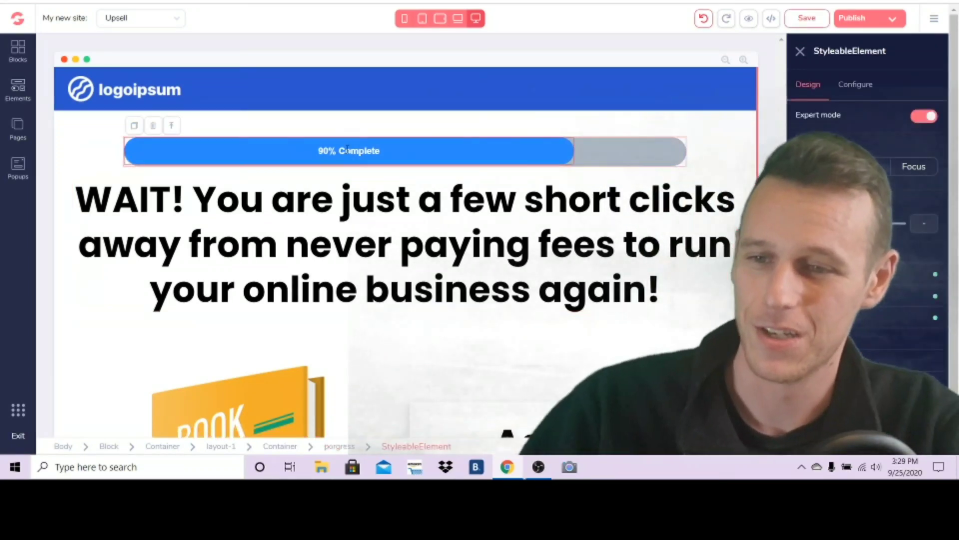
{"action": "left_click", "coordinate": [856, 84]}
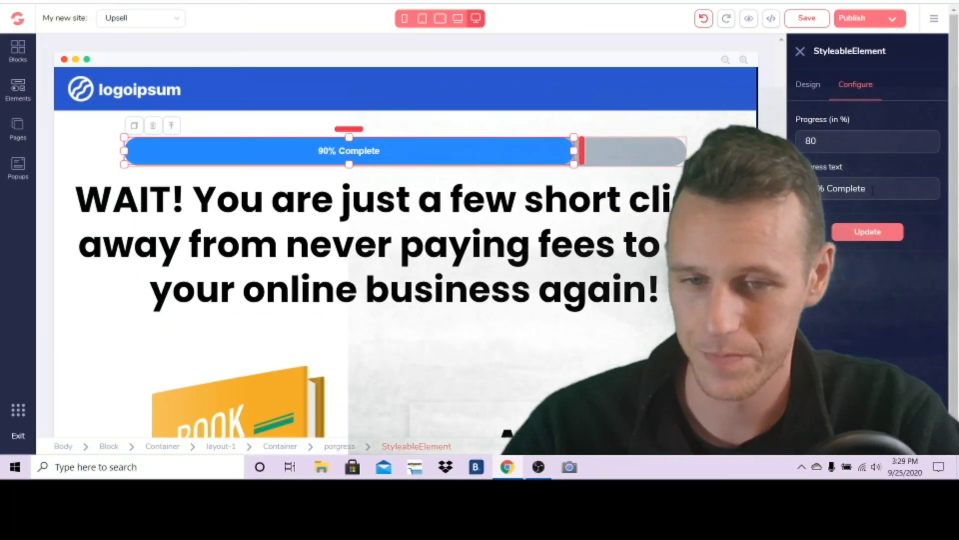
{"action": "left_click_drag", "start_coordinate": [868, 189], "coordinate": [825, 189]}
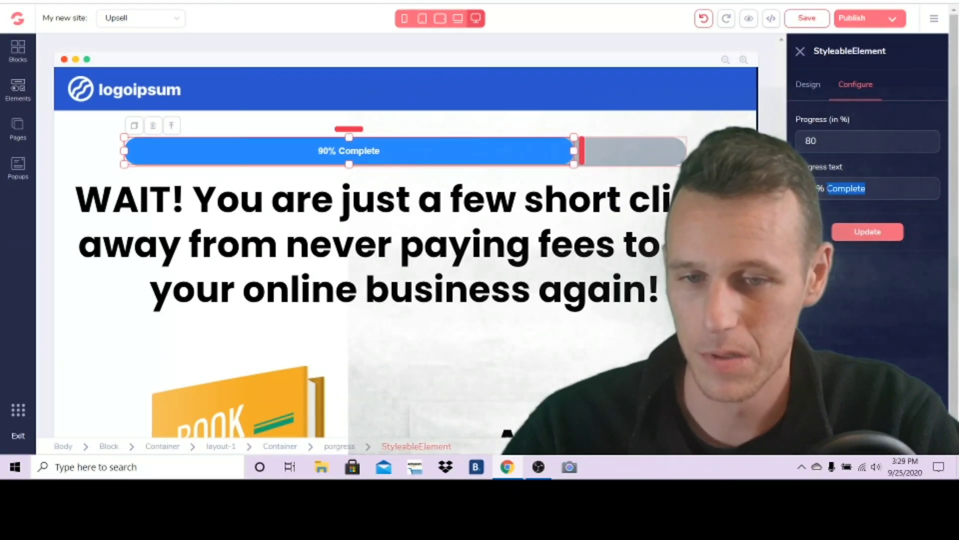
{"action": "type", "text": "of"}
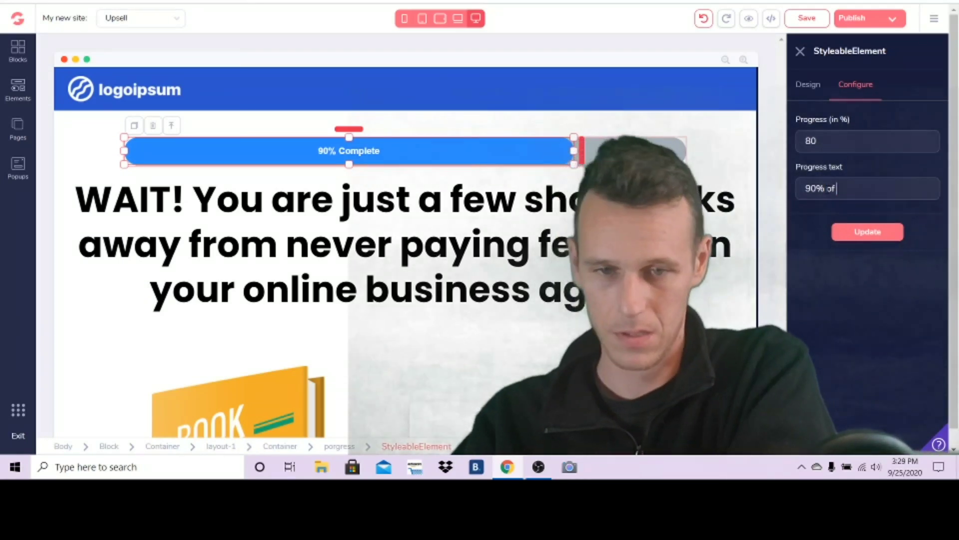
{"action": "key", "text": "BackSpace"}
{"action": "key", "text": "BackSpace"}
{"action": "key", "text": "BackSpace"}
{"action": "key", "text": "BackSpace"}
{"action": "key", "text": "BackSpace"}
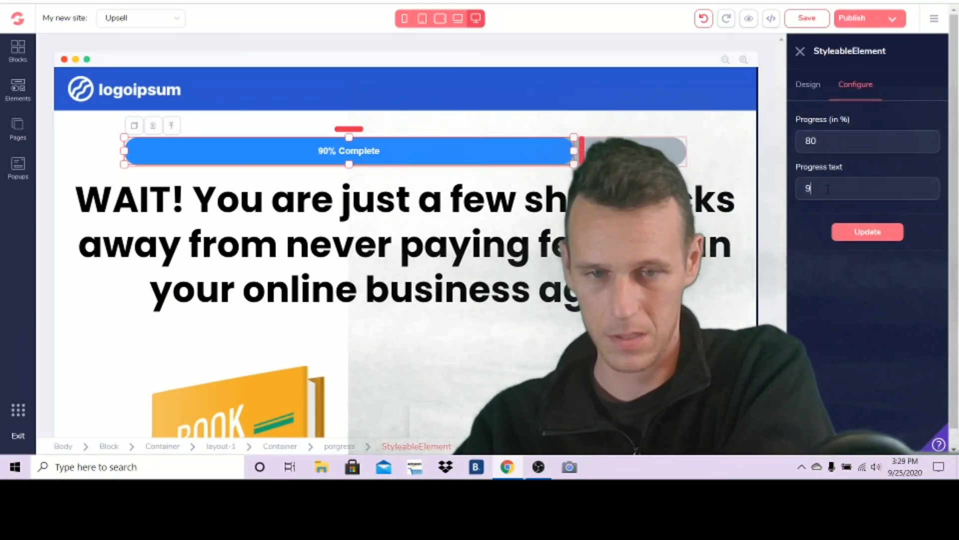
{"action": "key", "text": "BackSpace"}
{"action": "type", "text": "Cancelling Subscrip"}
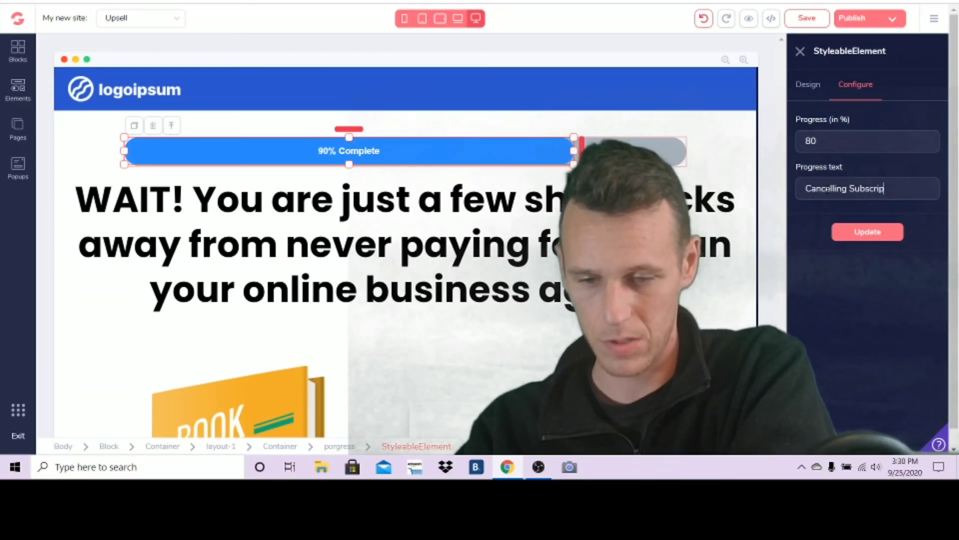
{"action": "type", "text": "tion Fee"}
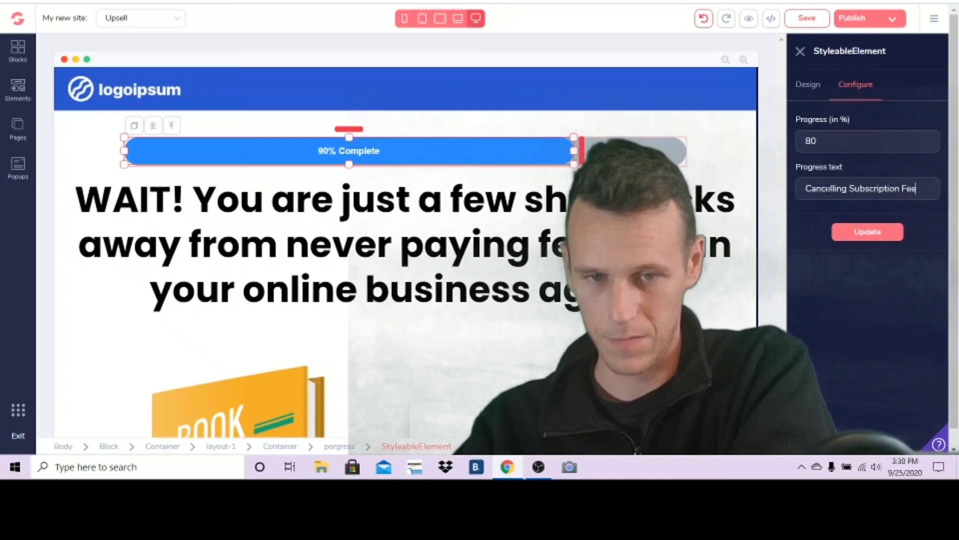
{"action": "type", "text": "s"}
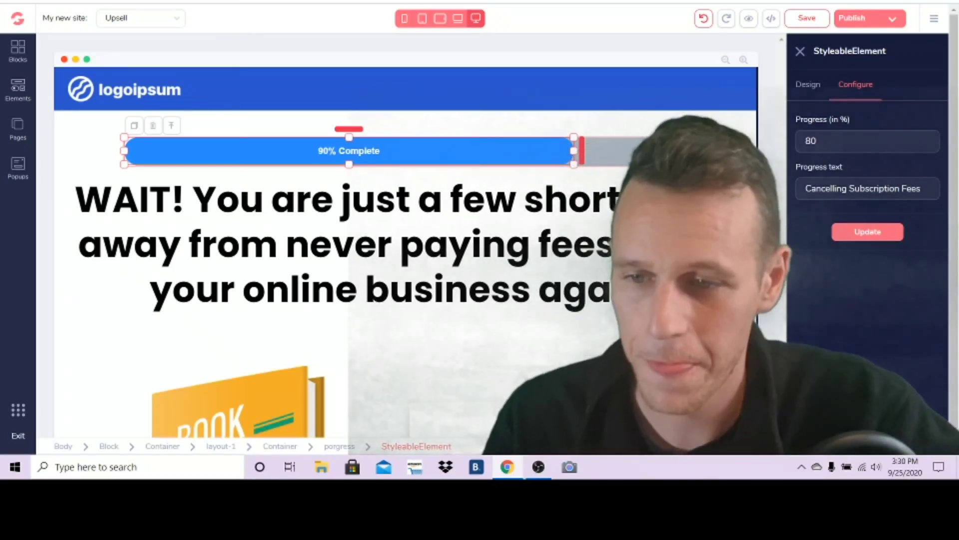
{"action": "left_click", "coordinate": [869, 239]}
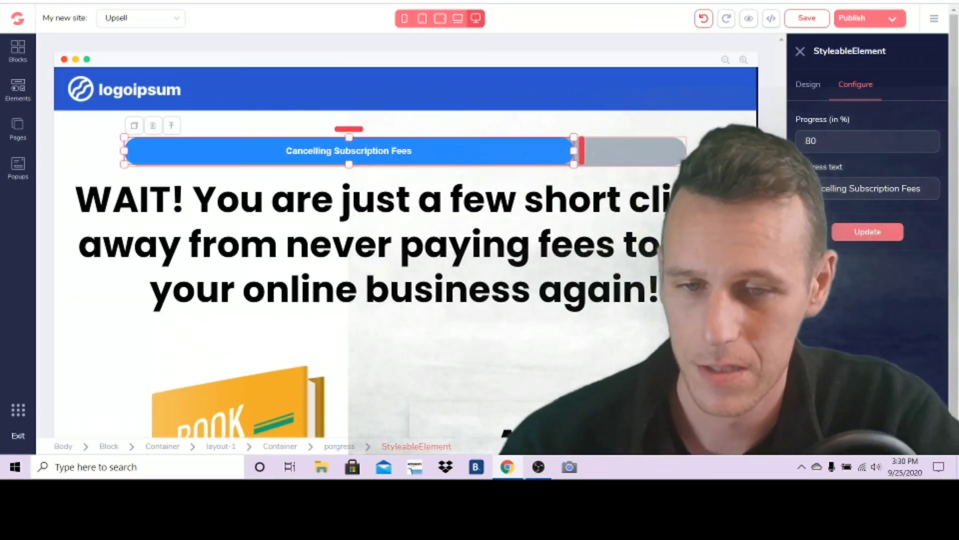
Step: Append "..." to the progress bar's text and apply the update
{"action": "left_click", "coordinate": [914, 190]}
{"action": "type", "text": "."}
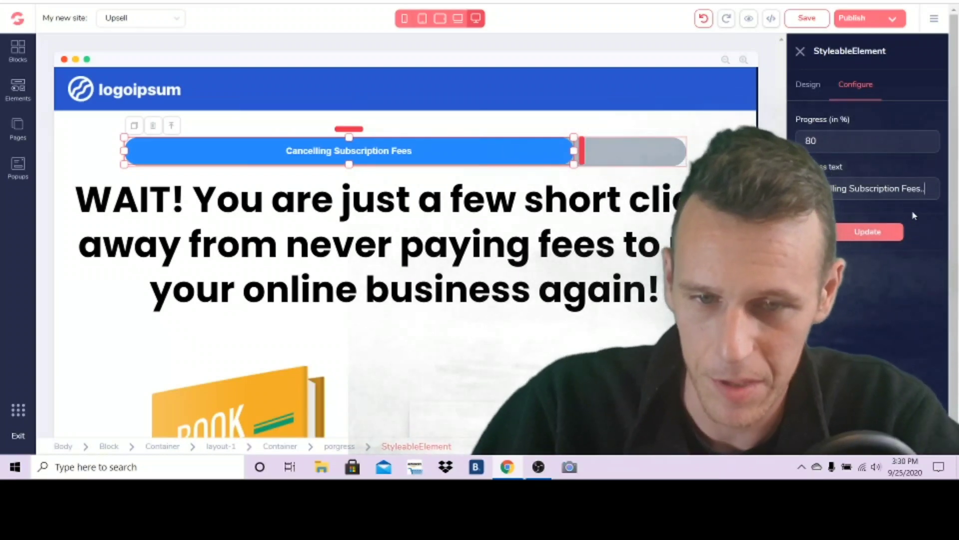
{"action": "type", "text": ".."}
{"action": "left_click", "coordinate": [868, 233]}
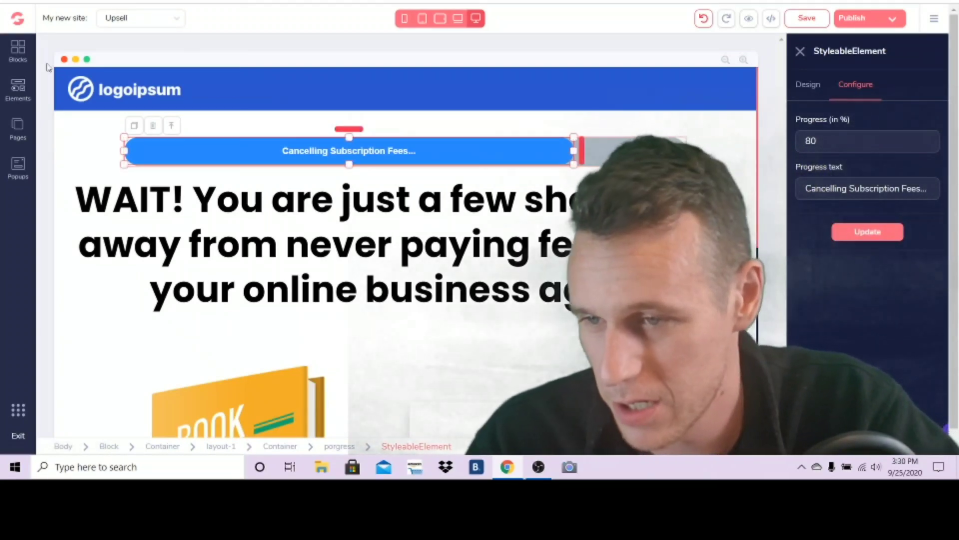
Step: Delete the ebook cover image beside the product offer and confirm its removal
{"action": "left_click", "coordinate": [140, 90]}
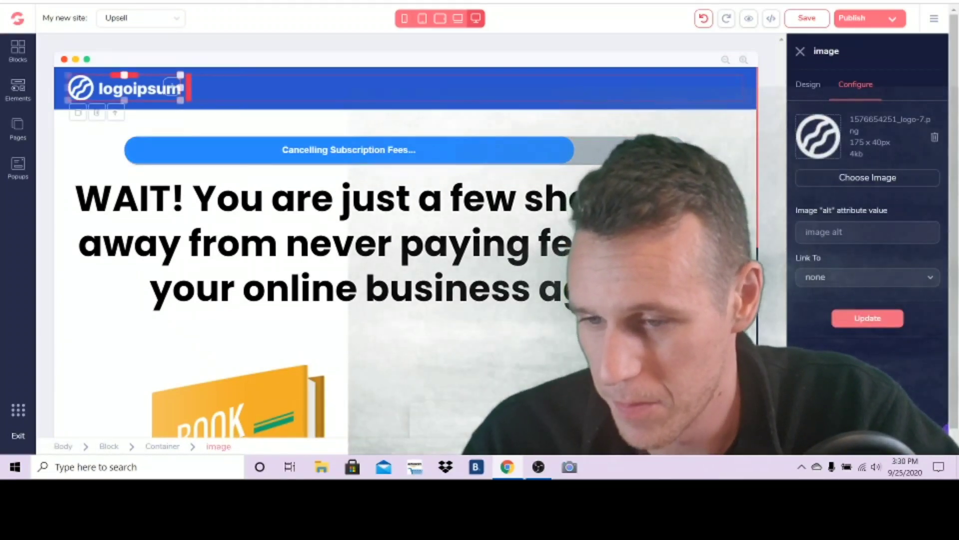
{"action": "scroll", "coordinate": [258, 242], "scroll_direction": "down", "scroll_amount": 5}
{"action": "left_click", "coordinate": [259, 242]}
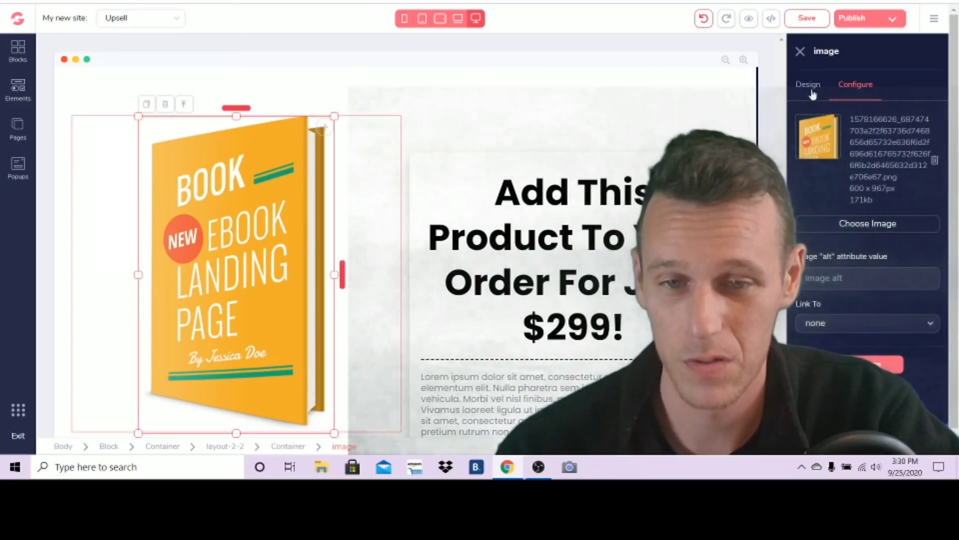
{"action": "left_click", "coordinate": [165, 105]}
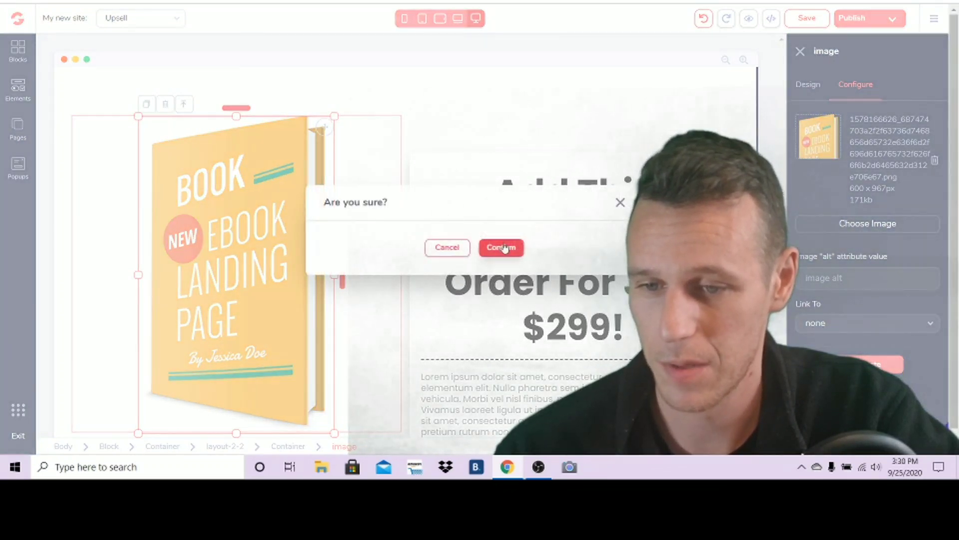
{"action": "left_click", "coordinate": [502, 247]}
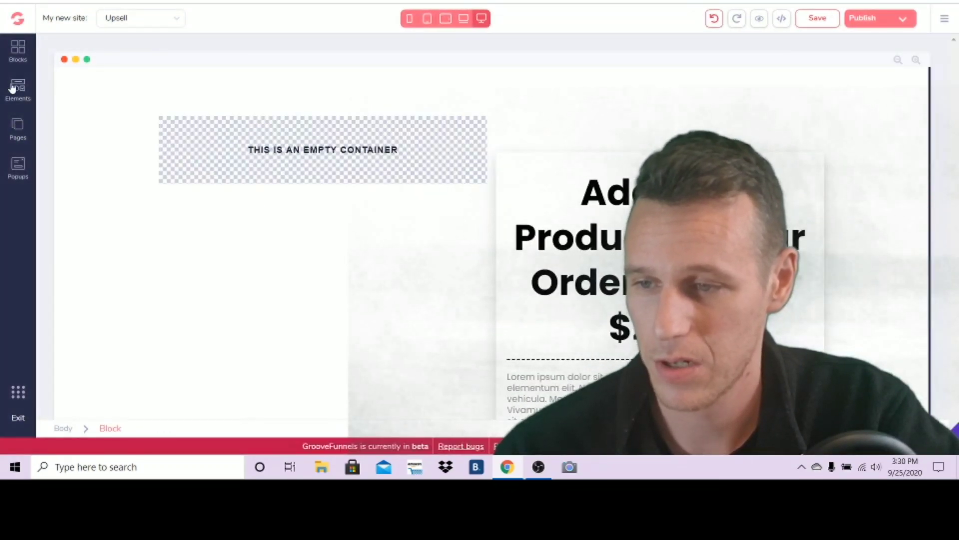
Step: Add a Laptop device mockup to the empty container beside the product offer
{"action": "left_click", "coordinate": [19, 103]}
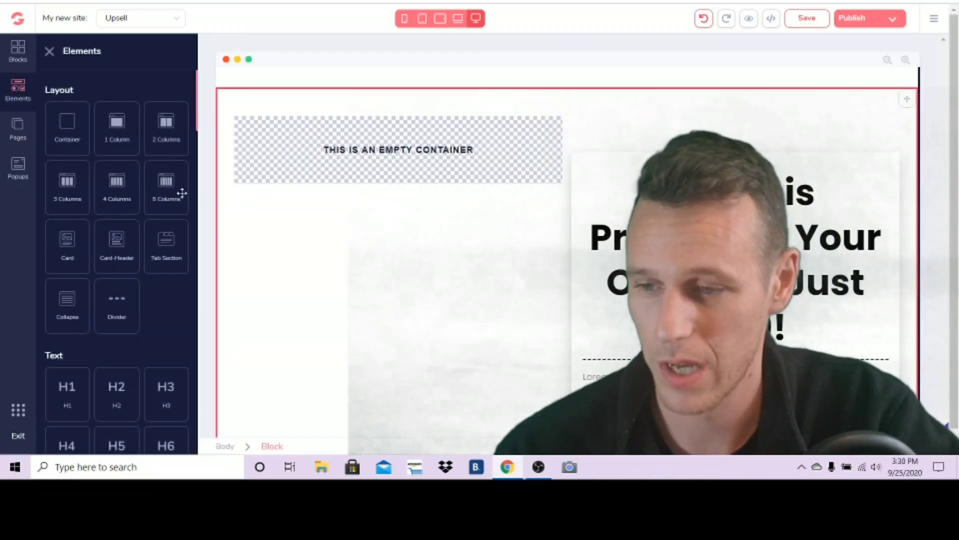
{"action": "scroll", "coordinate": [165, 201], "scroll_direction": "down", "scroll_amount": 5}
{"action": "scroll", "coordinate": [165, 202], "scroll_direction": "down", "scroll_amount": 12}
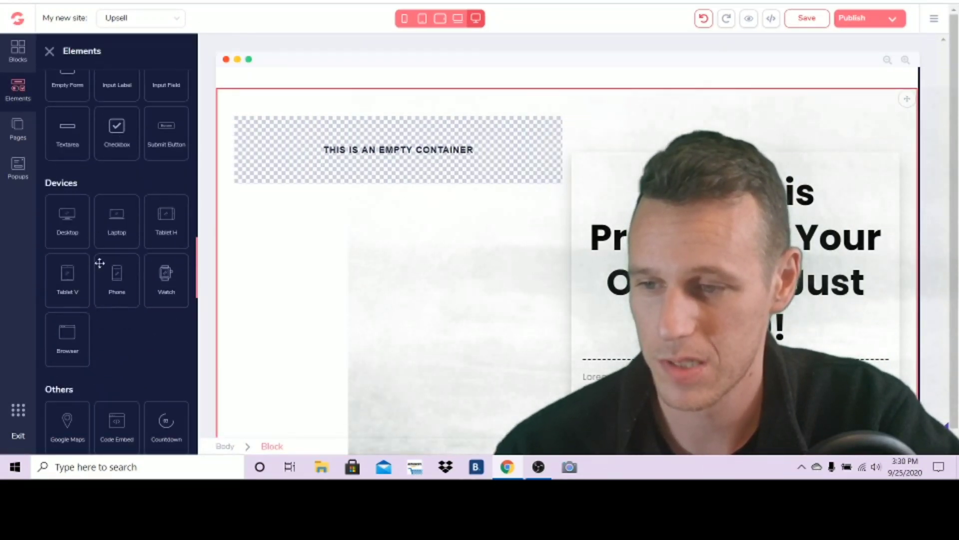
{"action": "left_click_drag", "start_coordinate": [111, 213], "coordinate": [402, 151]}
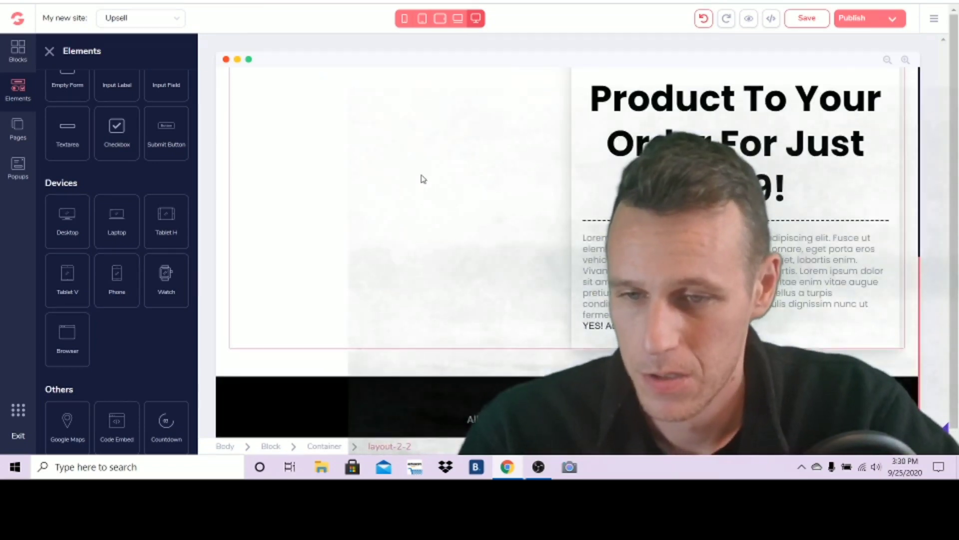
Step: Enlarge the laptop mockup to the full width of its column and add a little space above it
{"action": "left_click", "coordinate": [302, 294]}
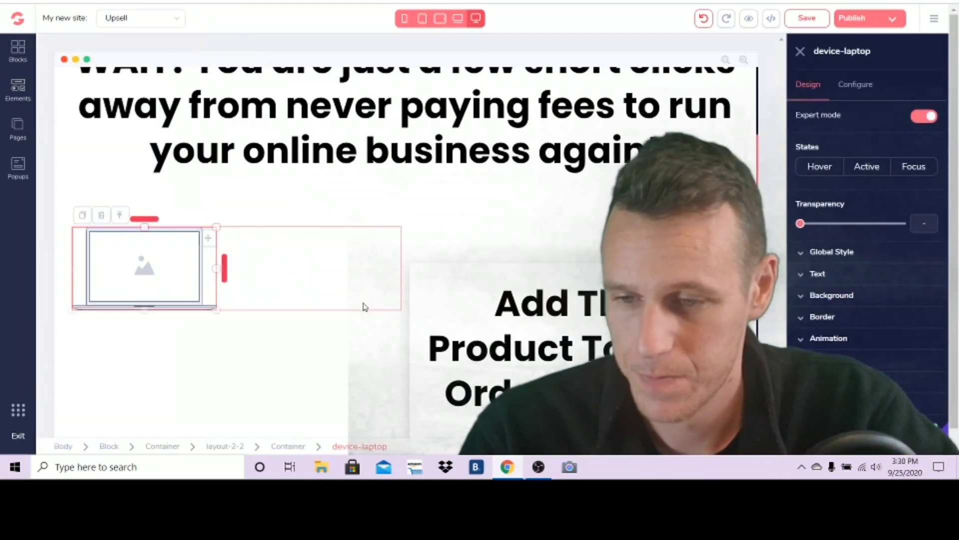
{"action": "left_click_drag", "start_coordinate": [216, 308], "coordinate": [311, 354]}
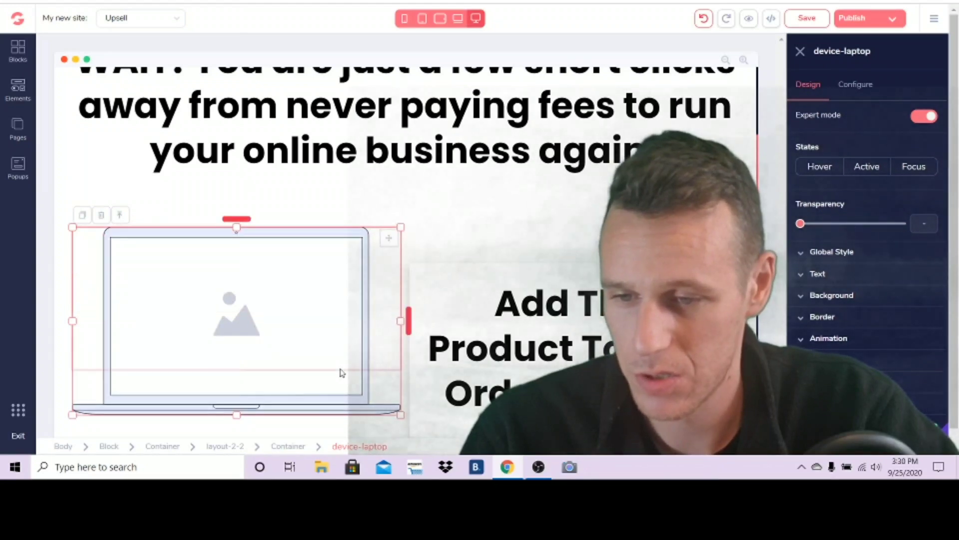
{"action": "scroll", "coordinate": [366, 261], "scroll_direction": "down", "scroll_amount": 5}
{"action": "scroll", "coordinate": [319, 167], "scroll_direction": "up", "scroll_amount": 3}
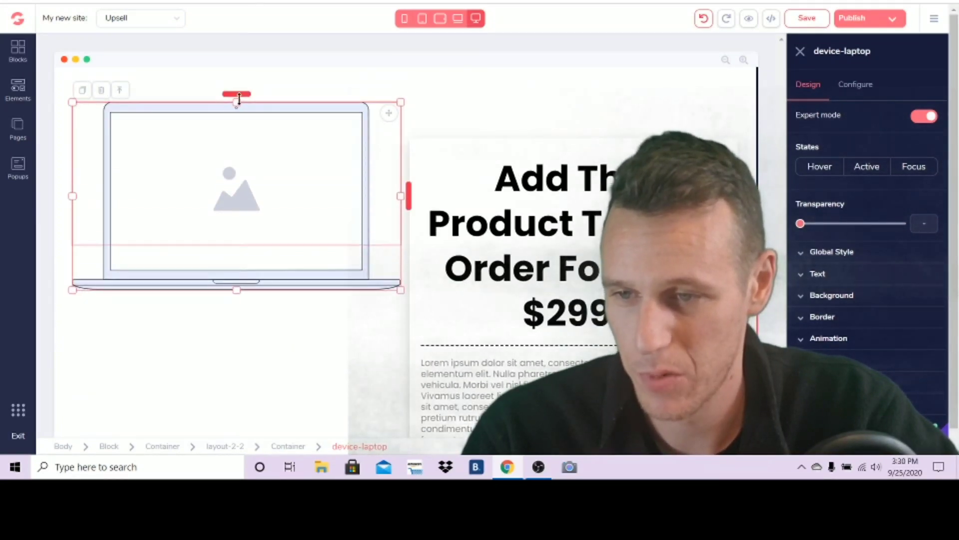
{"action": "mouse_move", "coordinate": [238, 96]}
{"action": "left_mouse_down"}
{"action": "mouse_move", "coordinate": [240, 122]}
{"action": "mouse_move", "coordinate": [240, 103]}
{"action": "mouse_move", "coordinate": [250, 122]}
{"action": "mouse_move", "coordinate": [253, 105]}
{"action": "left_mouse_up"}
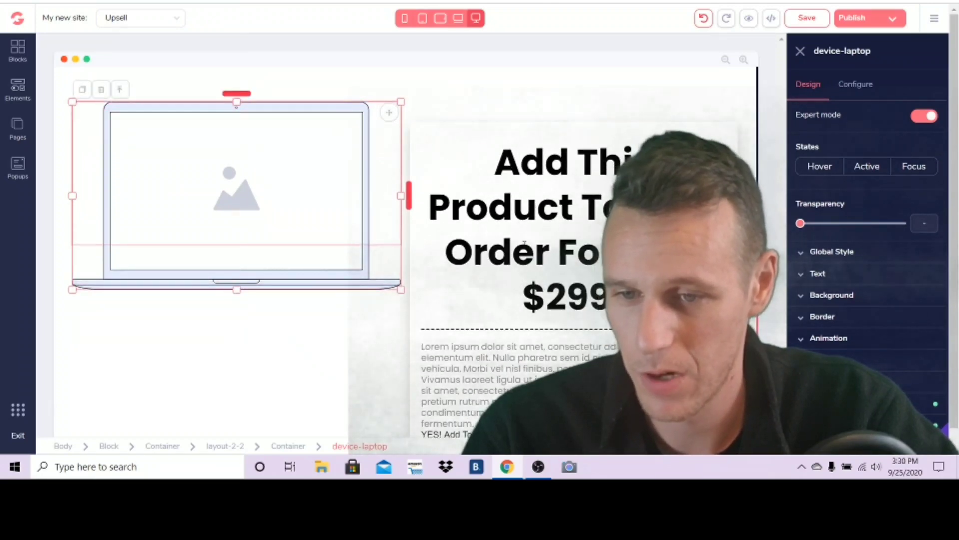
{"action": "scroll", "coordinate": [525, 243], "scroll_direction": "up", "scroll_amount": 5}
{"action": "scroll", "coordinate": [509, 228], "scroll_direction": "down", "scroll_amount": 4}
{"action": "left_click", "coordinate": [342, 248]}
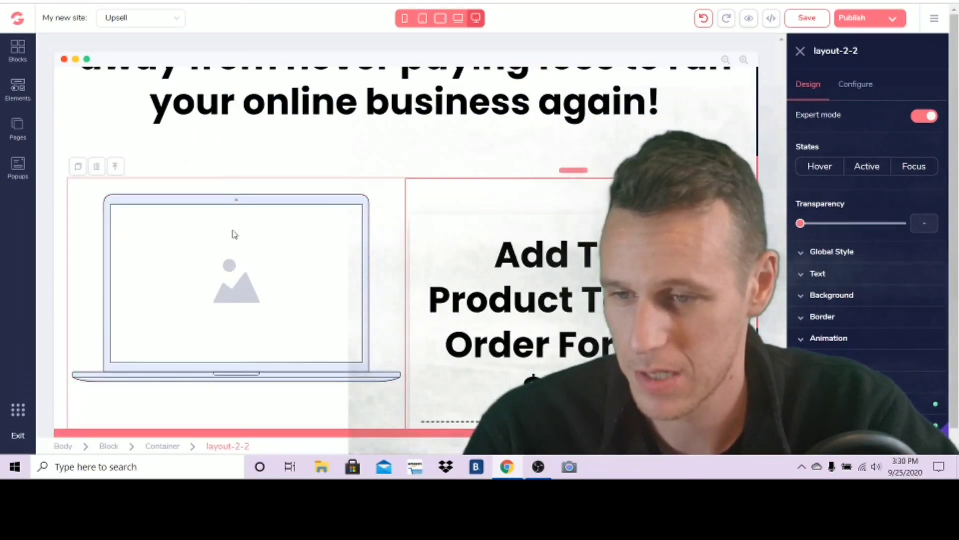
Step: Upload the "groove landing page" picture from the Desktop folder to the image library for the laptop mockup
{"action": "left_click", "coordinate": [234, 234]}
{"action": "left_click", "coordinate": [872, 89]}
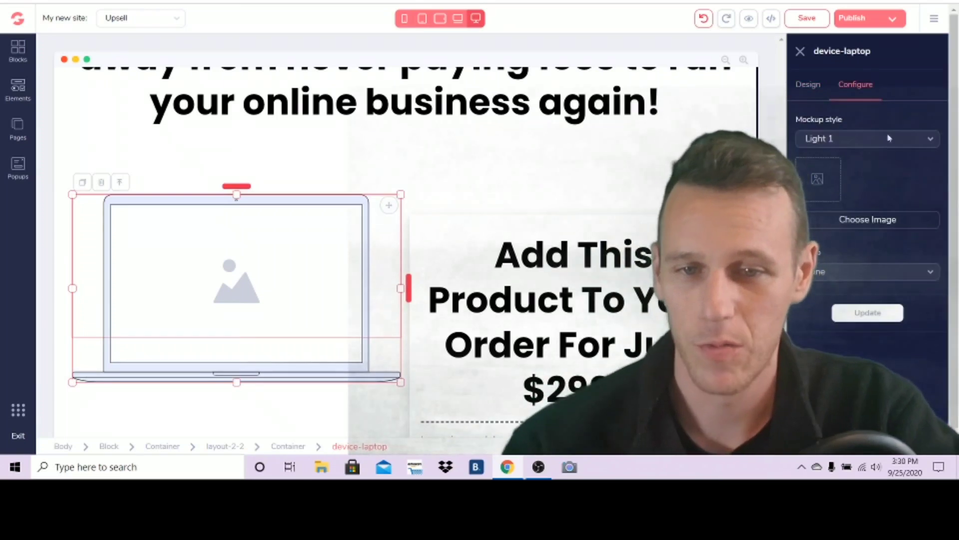
{"action": "left_click", "coordinate": [842, 220]}
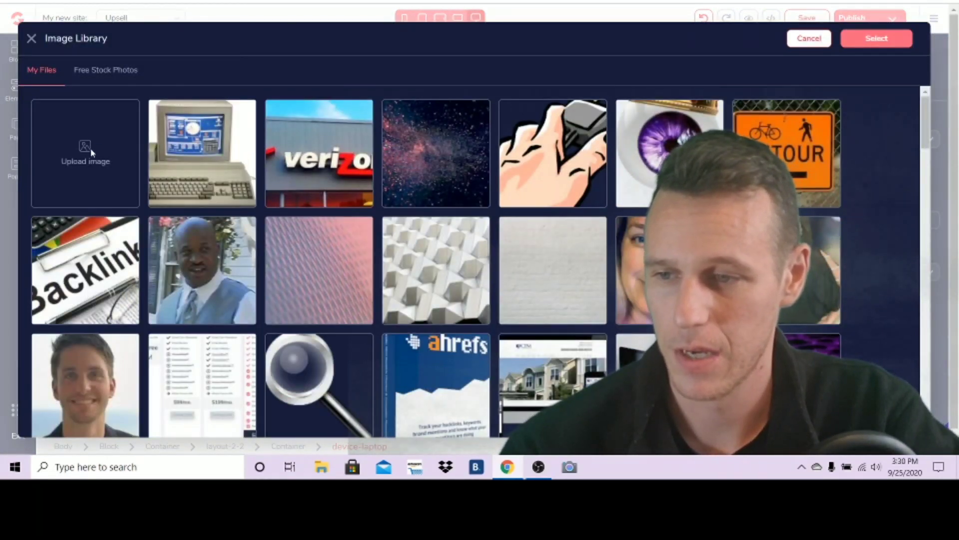
{"action": "left_click", "coordinate": [92, 153]}
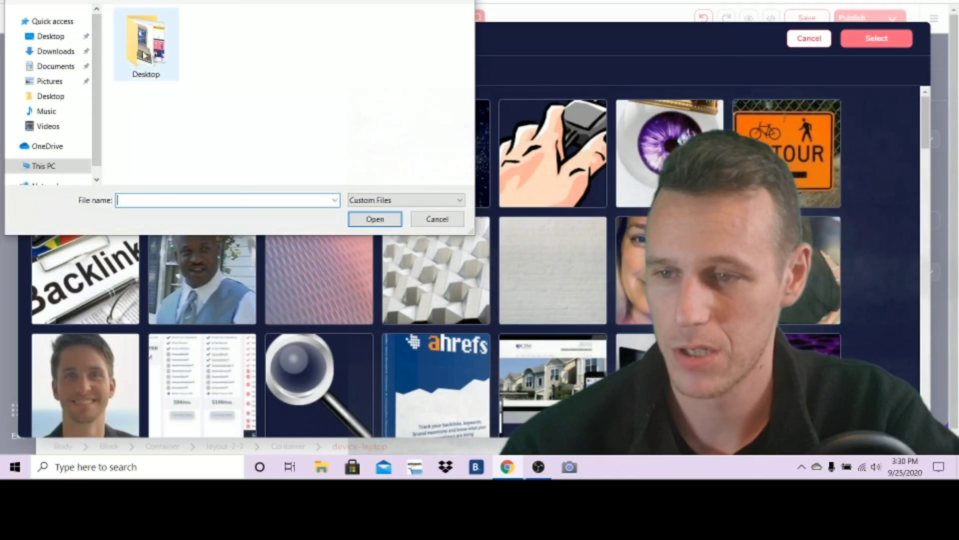
{"action": "double_click", "coordinate": [144, 55]}
{"action": "left_click", "coordinate": [155, 126]}
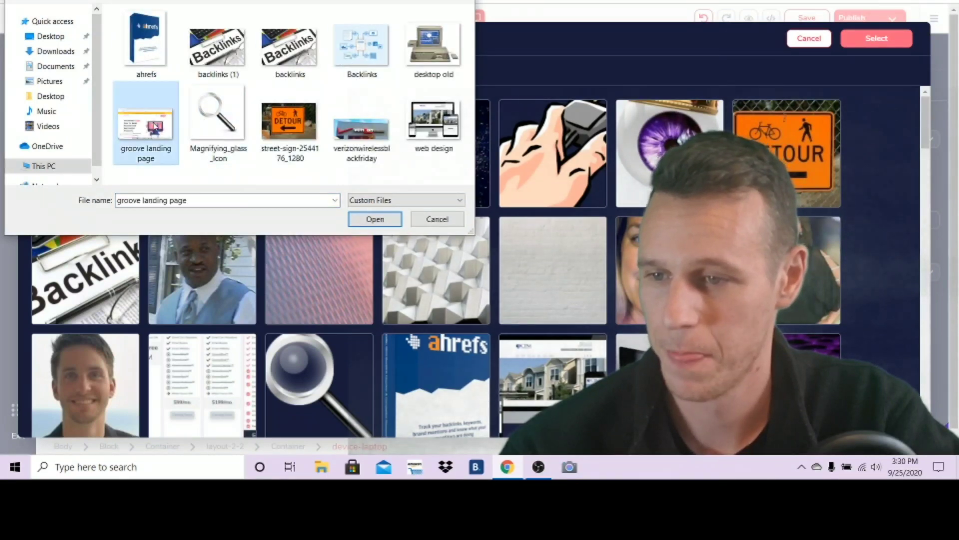
{"action": "double_click", "coordinate": [155, 126]}
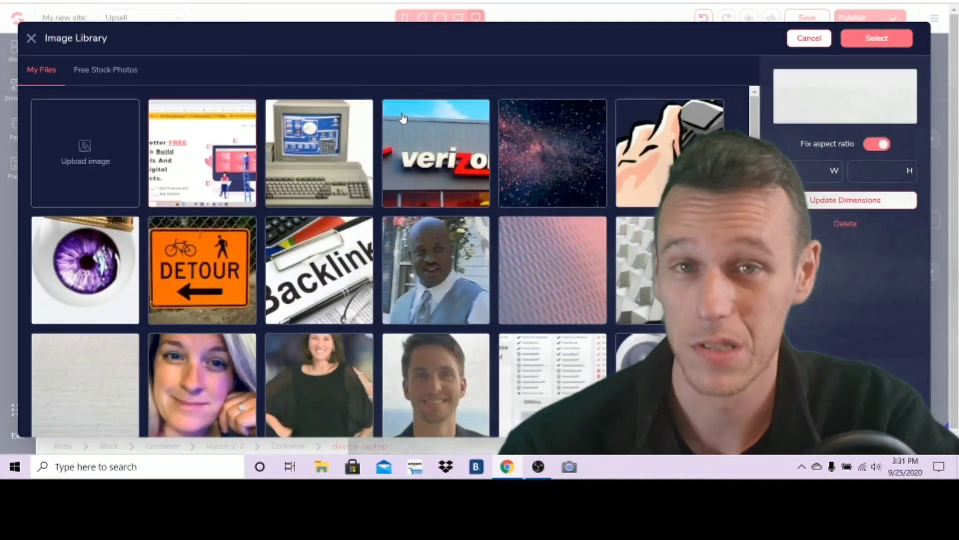
Step: Choose the uploaded groove landing page picture as the laptop mockup's screen image
{"action": "left_click", "coordinate": [219, 152]}
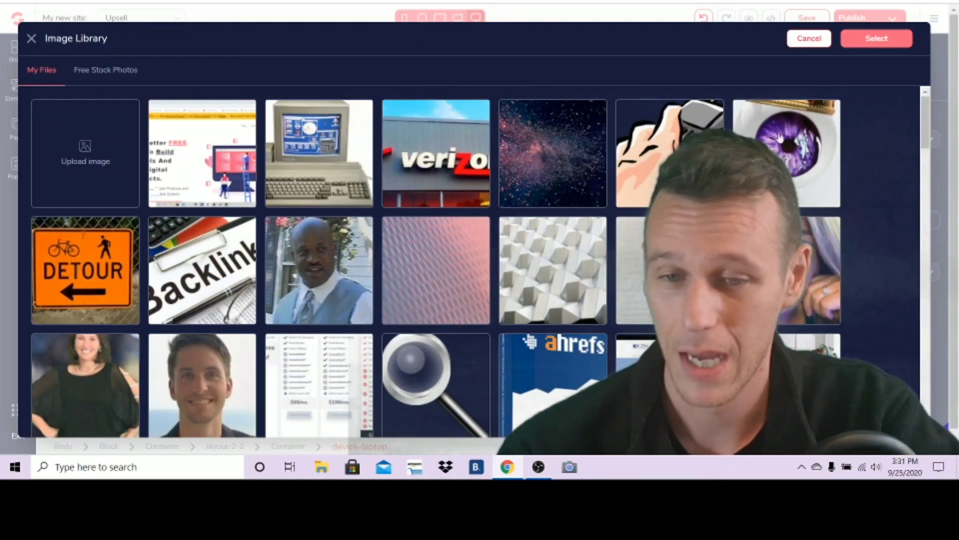
{"action": "left_click", "coordinate": [191, 140]}
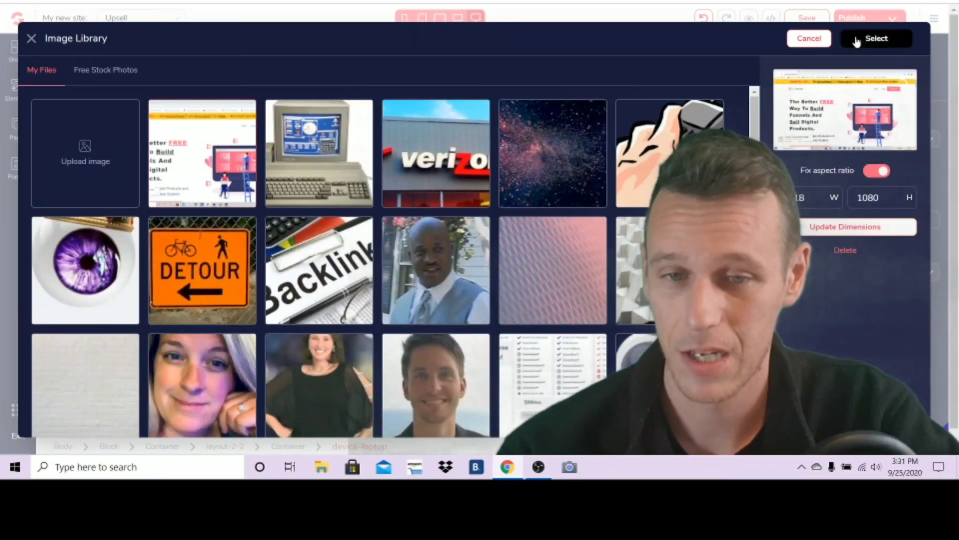
{"action": "left_click", "coordinate": [852, 36]}
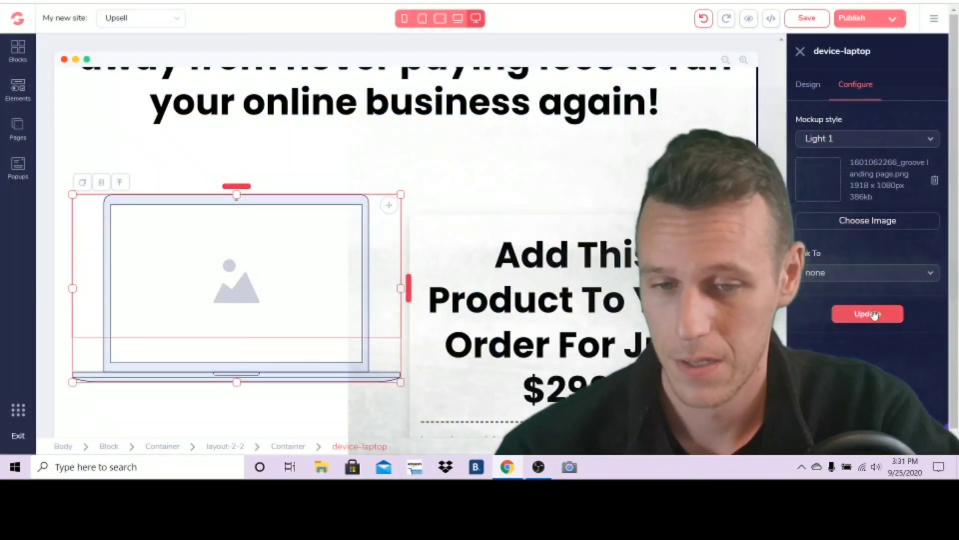
Step: Set the laptop's mockup style to Dark 2 and update the element
{"action": "left_click", "coordinate": [853, 139]}
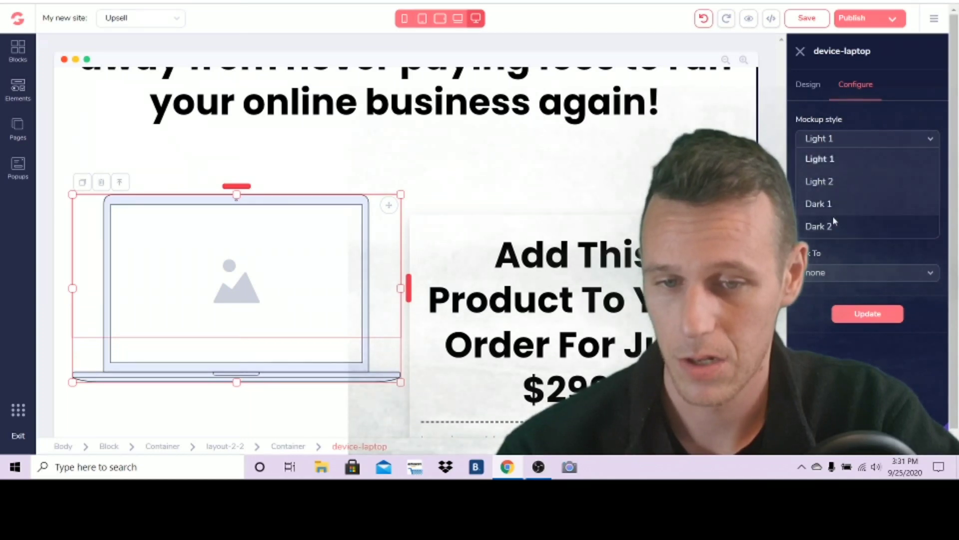
{"action": "left_click", "coordinate": [835, 225]}
{"action": "left_click", "coordinate": [869, 314]}
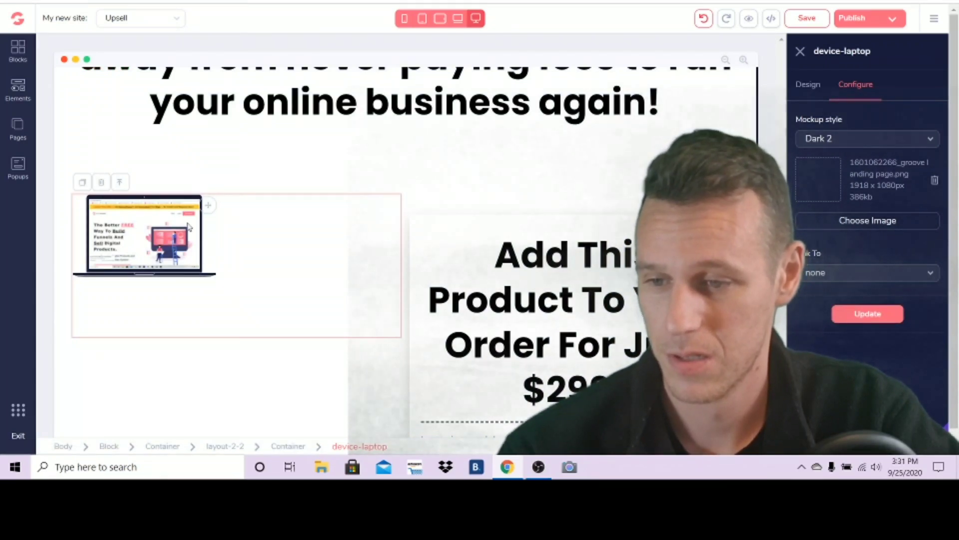
Step: Try to set the laptop mockup's width to 16rem, relative to the page
{"action": "left_click", "coordinate": [819, 90]}
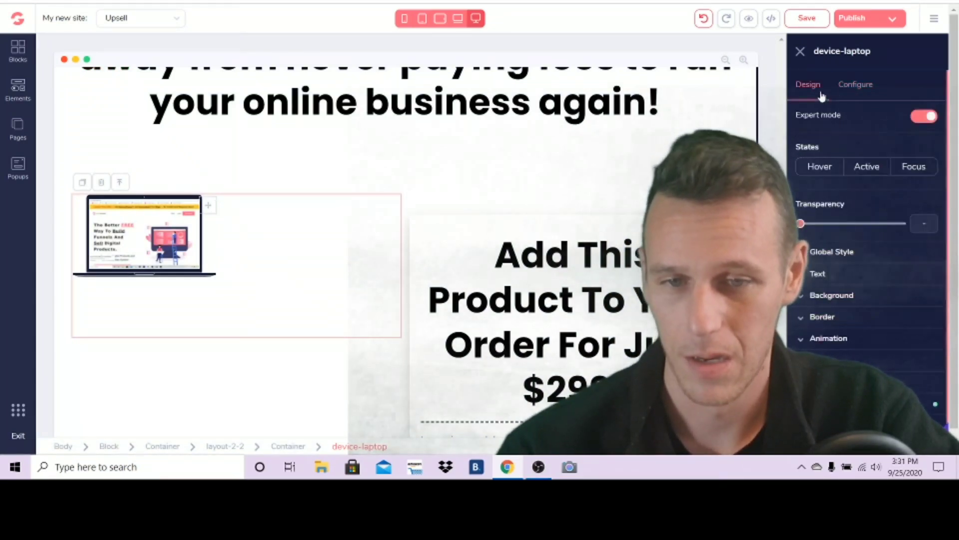
{"action": "scroll", "coordinate": [878, 248], "scroll_direction": "down", "scroll_amount": 1}
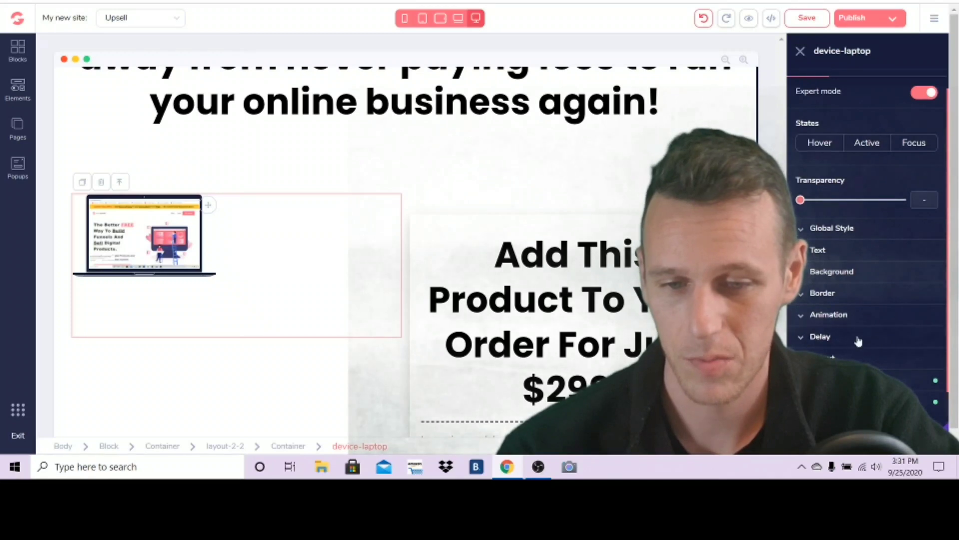
{"action": "scroll", "coordinate": [859, 342], "scroll_direction": "down", "scroll_amount": 3}
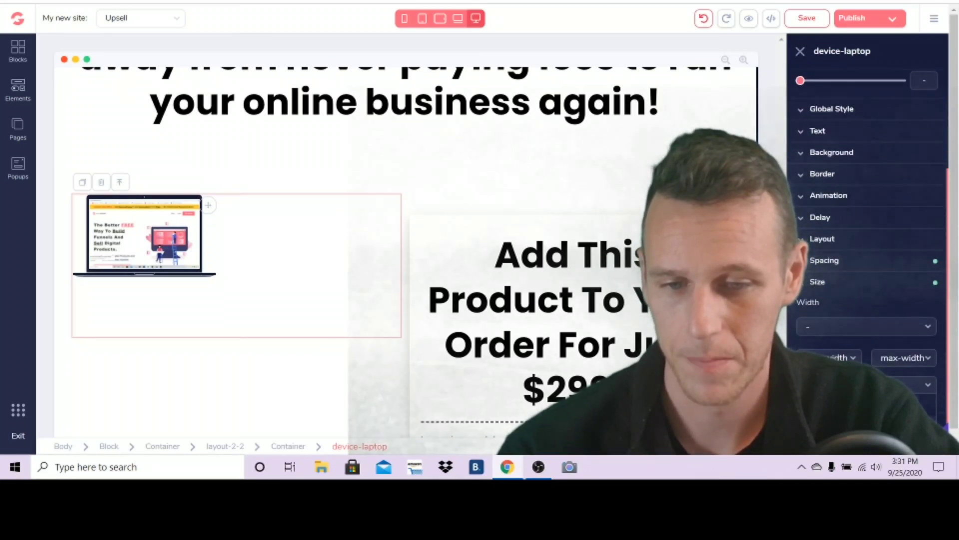
{"action": "left_click", "coordinate": [831, 330]}
{"action": "mouse_move", "coordinate": [905, 352]}
{"action": "left_mouse_down"}
{"action": "mouse_move", "coordinate": [842, 350]}
{"action": "mouse_move", "coordinate": [906, 353]}
{"action": "left_mouse_up"}
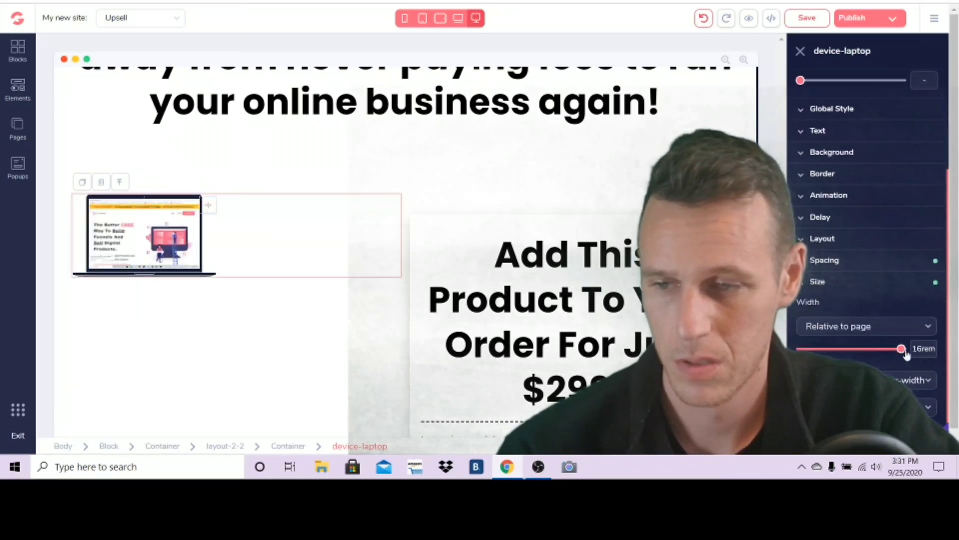
Step: Resize the container around the laptop mockup, making it taller and slightly narrower than its column
{"action": "left_click", "coordinate": [251, 246]}
{"action": "left_click", "coordinate": [249, 325]}
{"action": "left_click", "coordinate": [372, 237]}
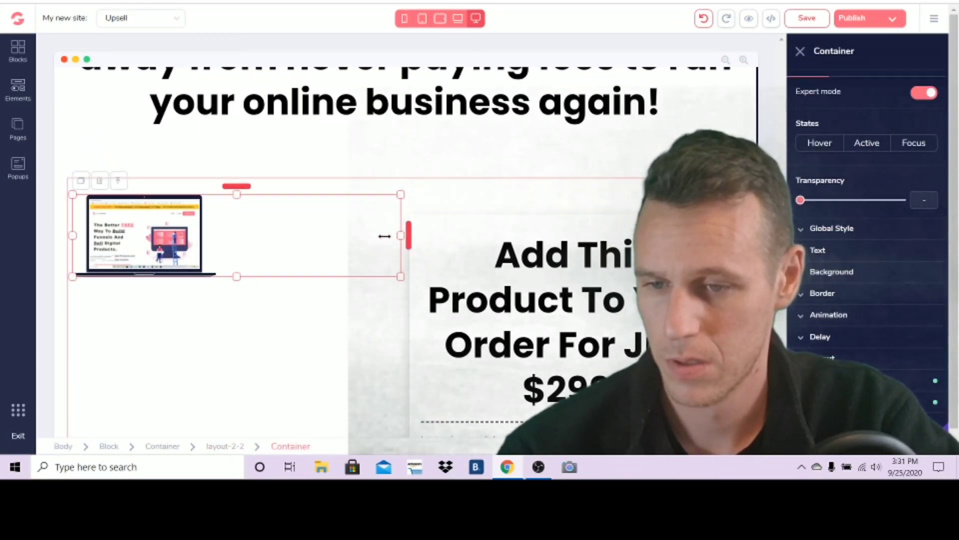
{"action": "left_click_drag", "start_coordinate": [385, 236], "coordinate": [226, 236]}
{"action": "left_click_drag", "start_coordinate": [228, 274], "coordinate": [383, 388]}
Step: Enlarge the laptop mockup proportionally until it spans the width of its container
{"action": "left_click", "coordinate": [99, 233]}
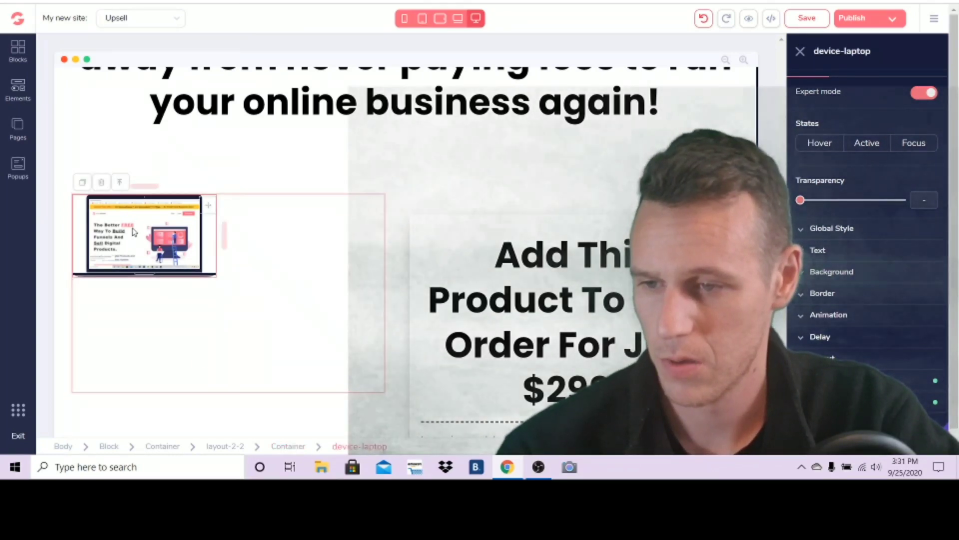
{"action": "left_click_drag", "start_coordinate": [217, 277], "coordinate": [385, 373]}
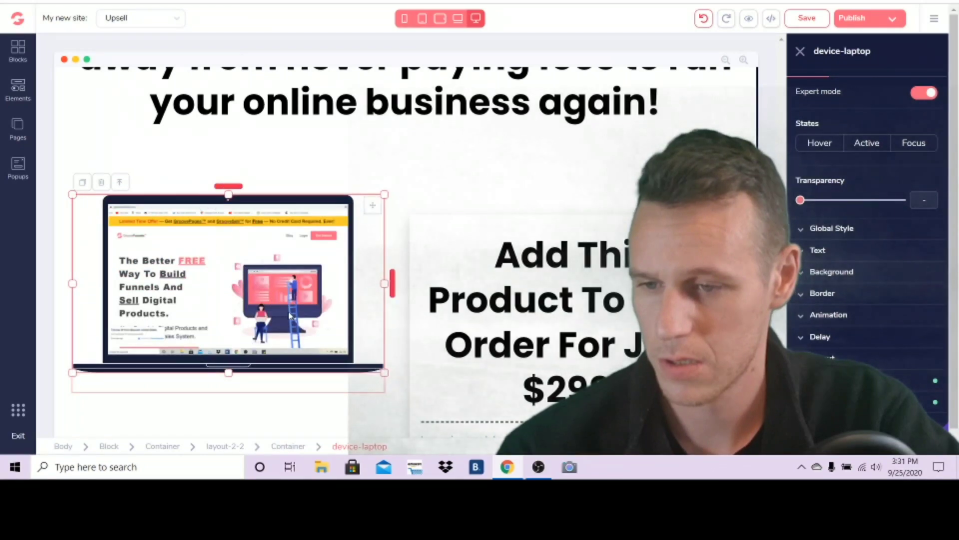
{"action": "left_click", "coordinate": [527, 173]}
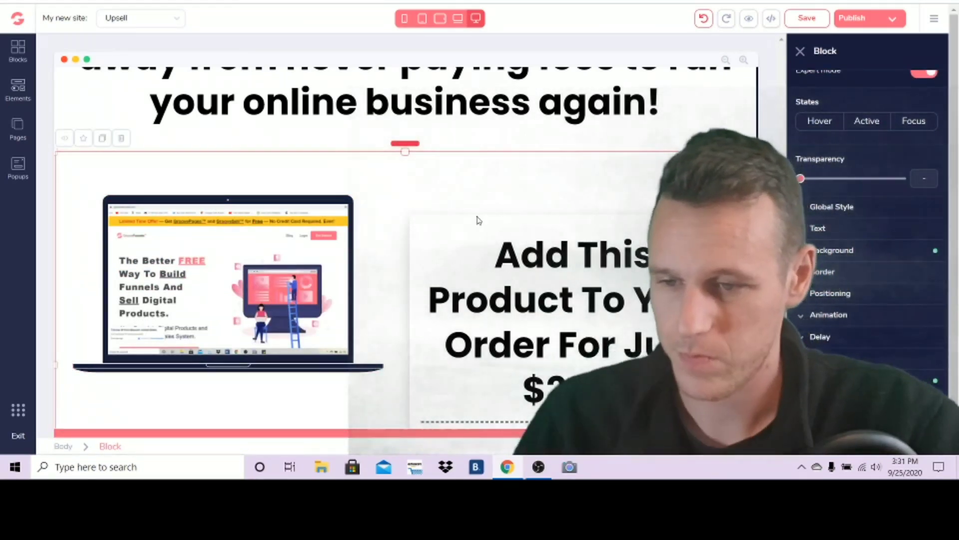
Step: Replace the product heading with "Try the new funnel builder that has helped hundreds of thousands of people cancel their subscriptions to online business software!" sized 1.875rem
{"action": "scroll", "coordinate": [298, 272], "scroll_direction": "up", "scroll_amount": 3}
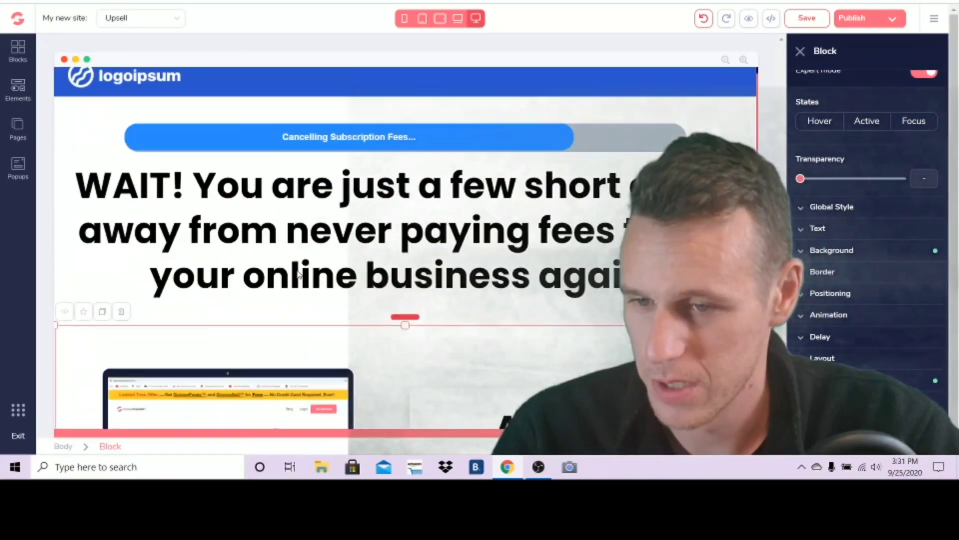
{"action": "scroll", "coordinate": [265, 372], "scroll_direction": "down", "scroll_amount": 3}
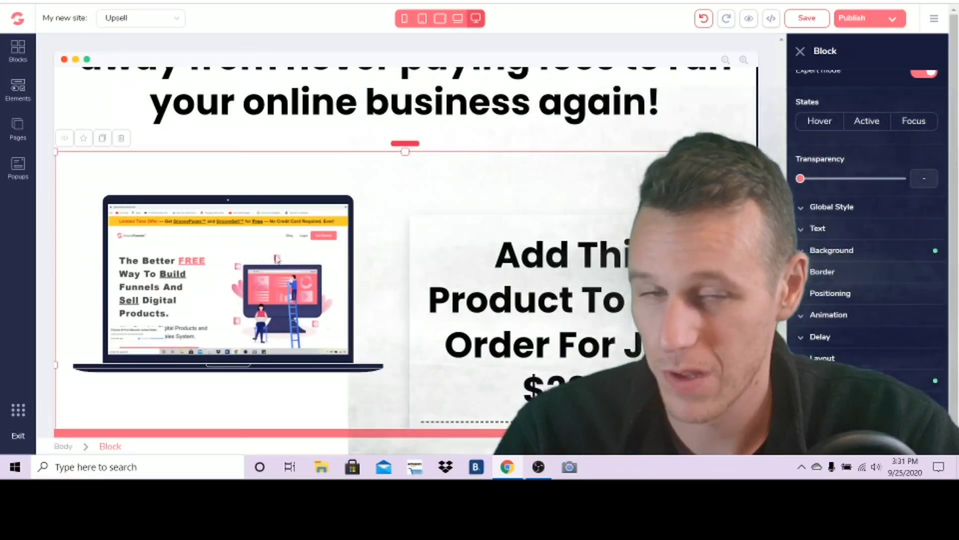
{"action": "scroll", "coordinate": [405, 250], "scroll_direction": "down", "scroll_amount": 3}
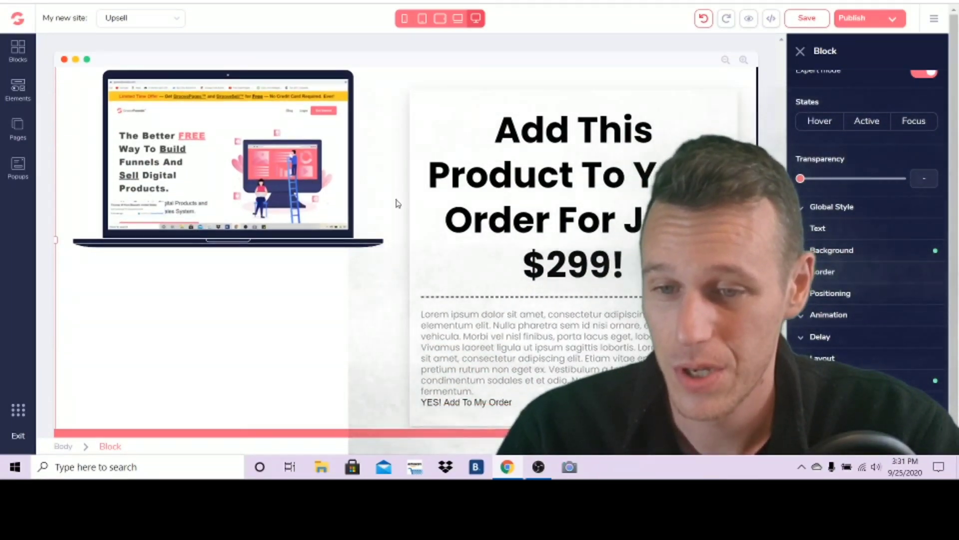
{"action": "left_click", "coordinate": [573, 173]}
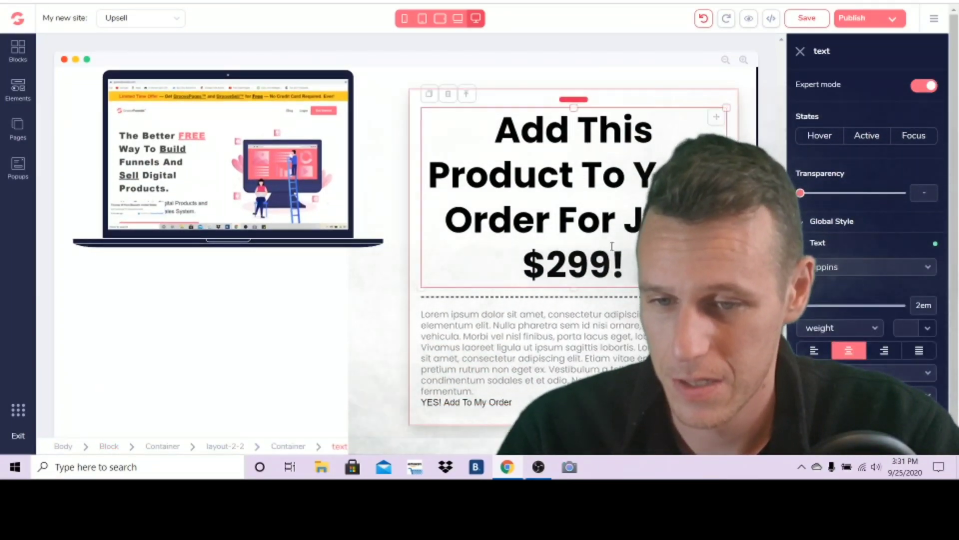
{"action": "left_click_drag", "start_coordinate": [503, 167], "coordinate": [504, 134]}
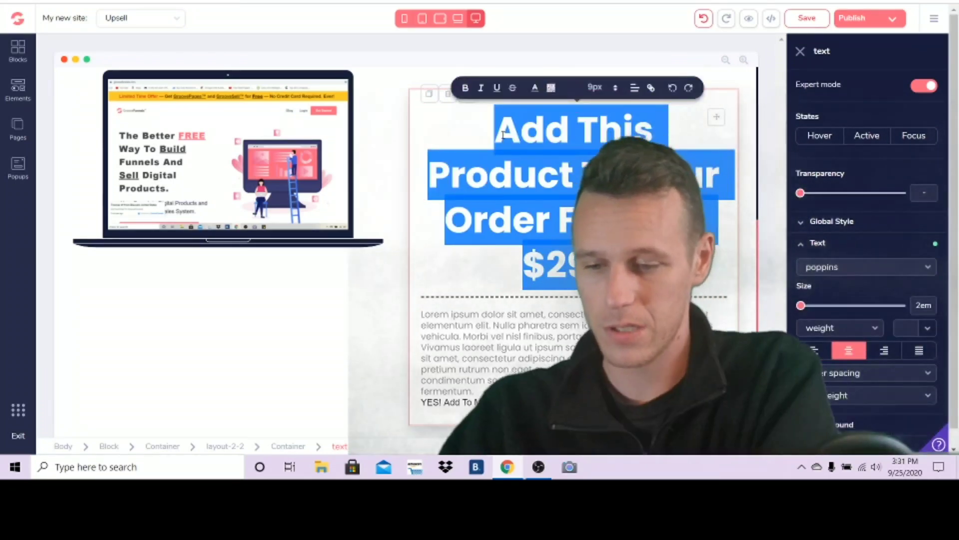
{"action": "type", "text": "Thy the new funn"}
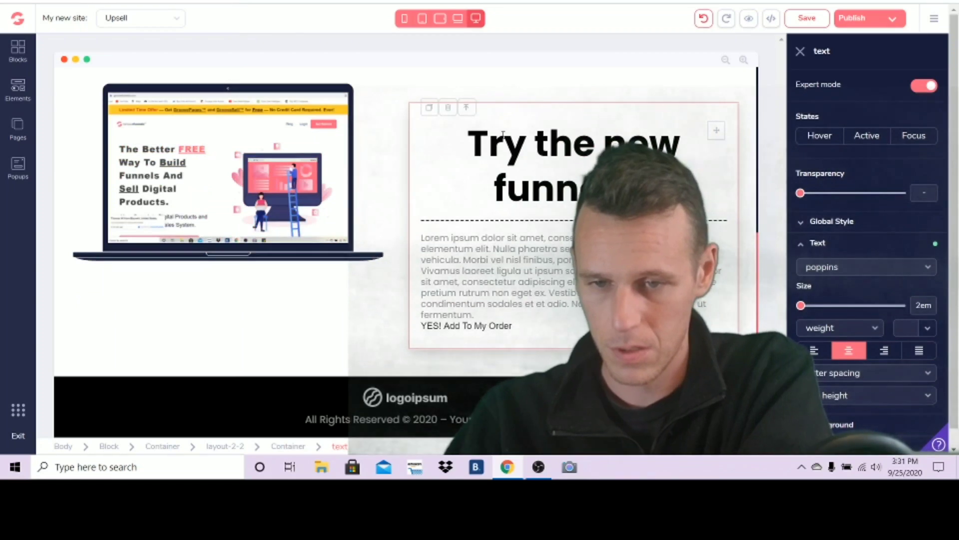
{"action": "key", "text": "BackSpace"}
{"action": "key", "text": "BackSpace"}
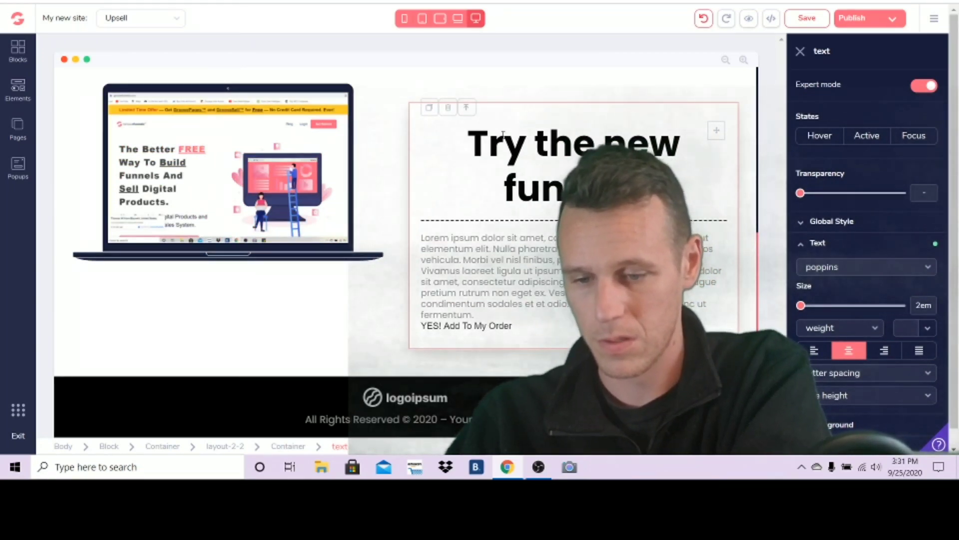
{"action": "type", "text": "ilder"}
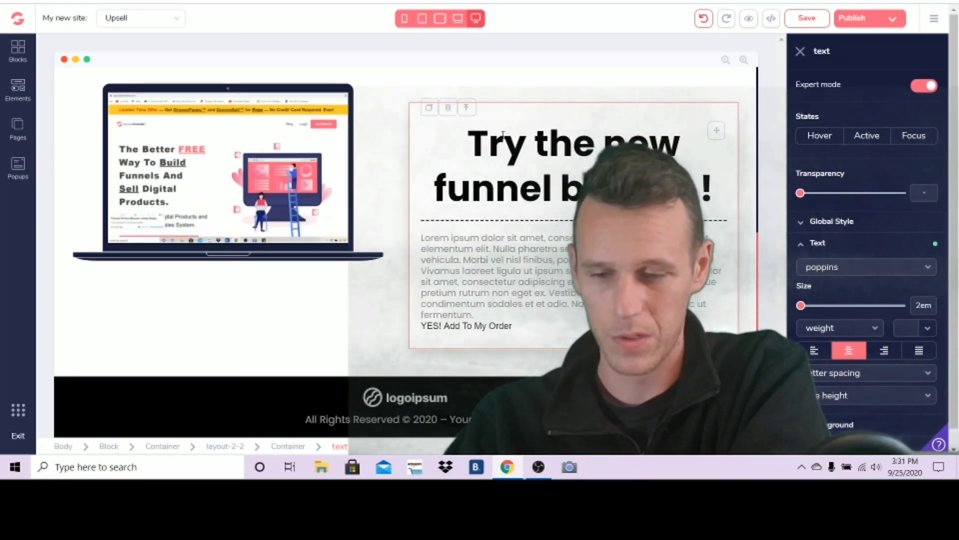
{"action": "type", "text": " tha"}
{"action": "type", "text": "t has helped h"}
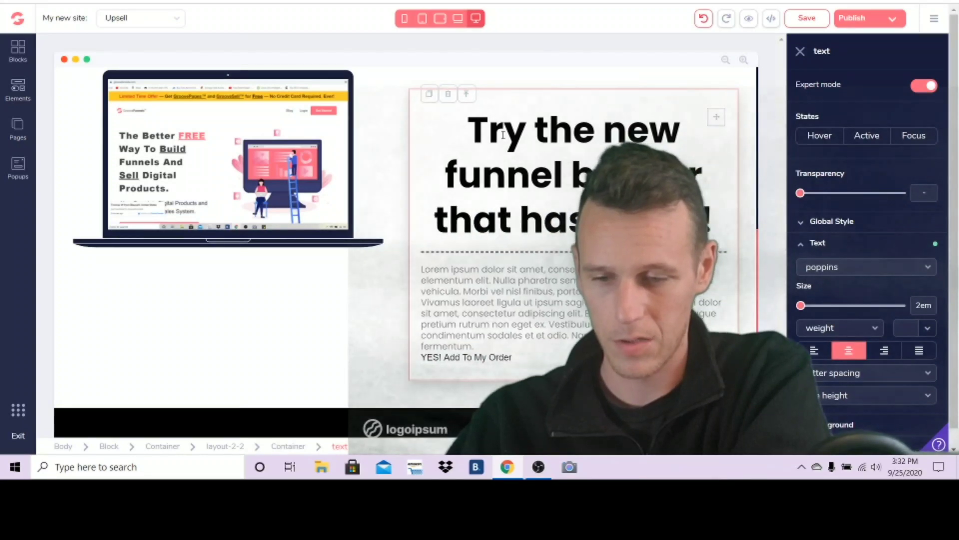
{"action": "type", "text": "undreds o"}
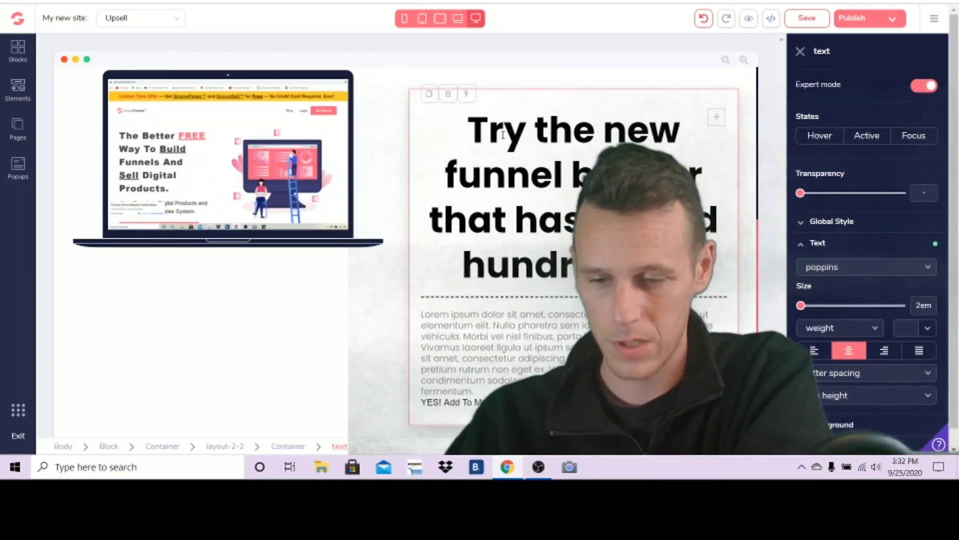
{"action": "type", "text": "f thous"}
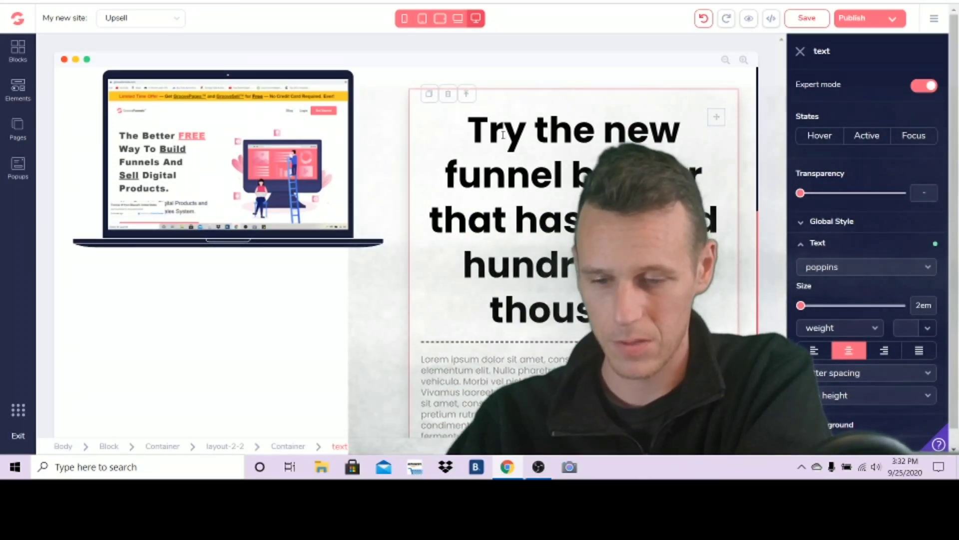
{"action": "type", "text": "ands of people"}
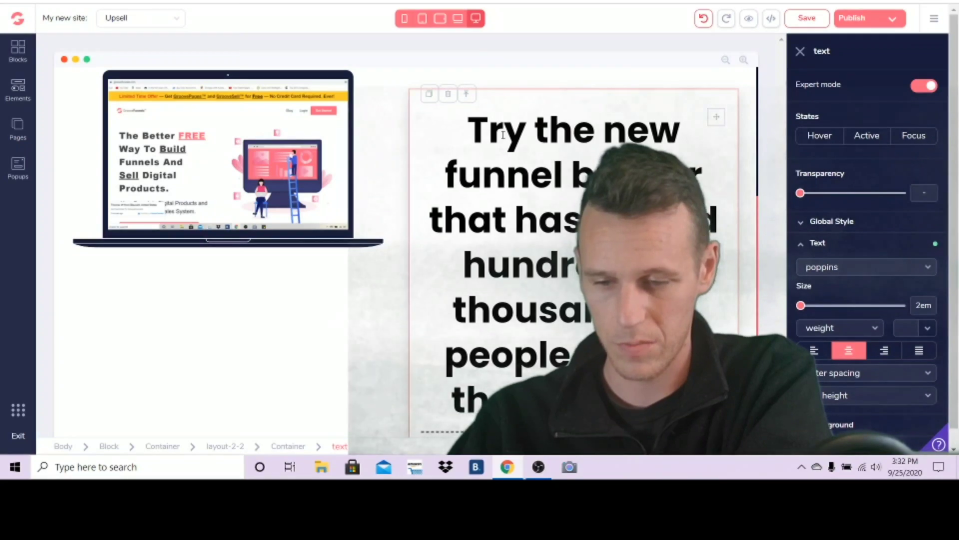
{"action": "type", "text": "fulo c"}
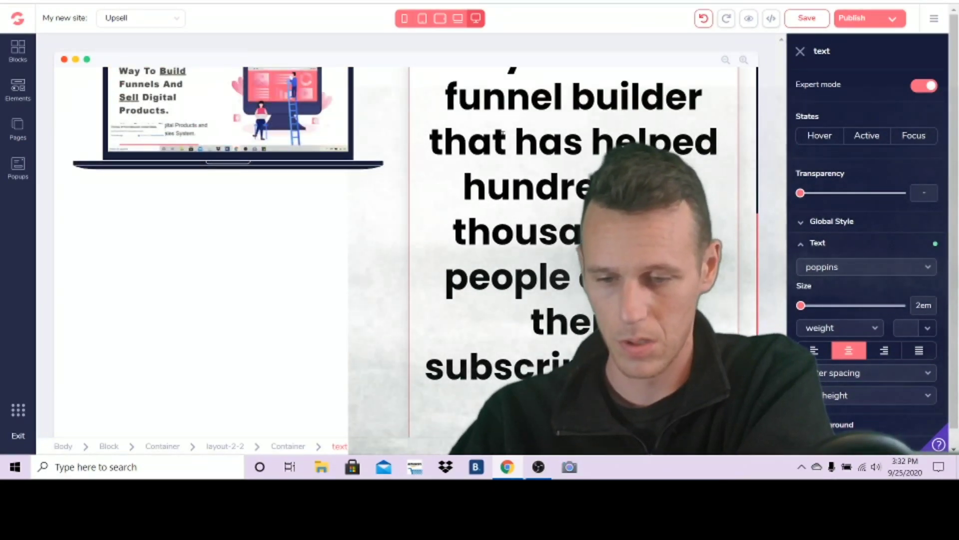
{"action": "type", "text": "ss"}
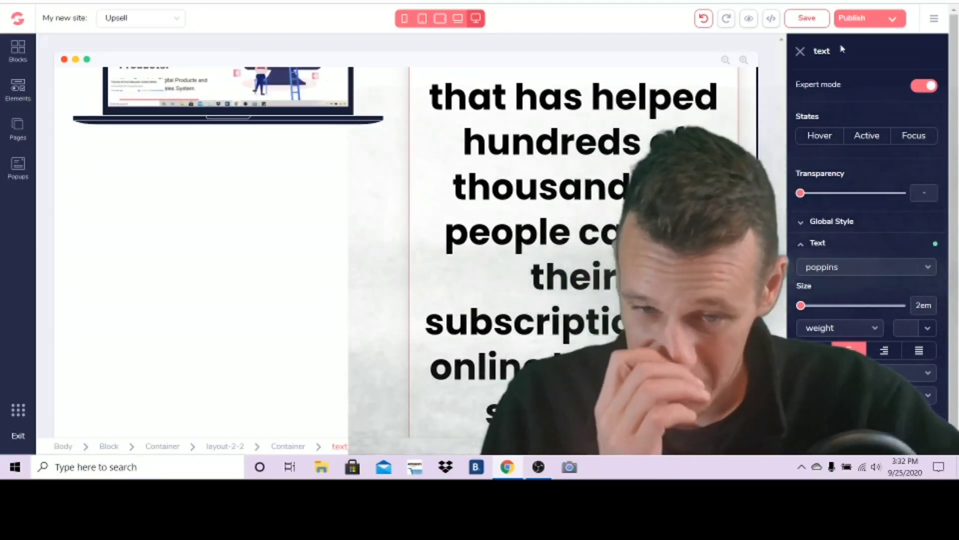
{"action": "left_click_drag", "start_coordinate": [802, 306], "coordinate": [858, 300]}
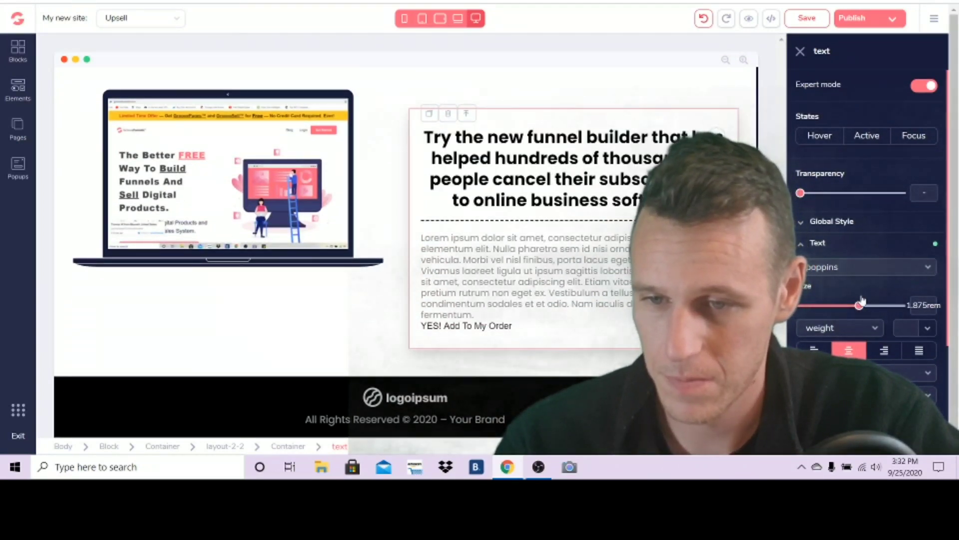
Step: Delete the lorem ipsum paragraph below the divider in the product card
{"action": "left_click", "coordinate": [527, 260]}
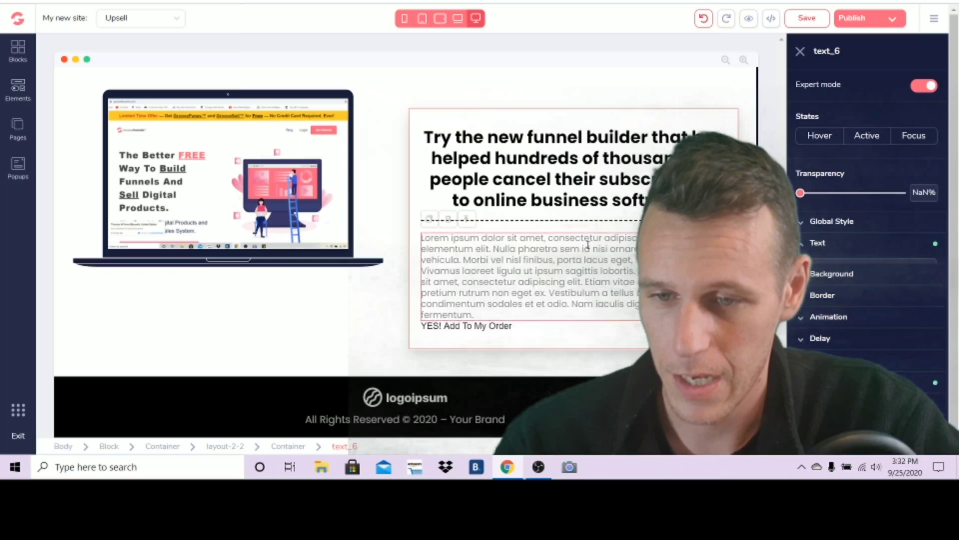
{"action": "left_click", "coordinate": [449, 220]}
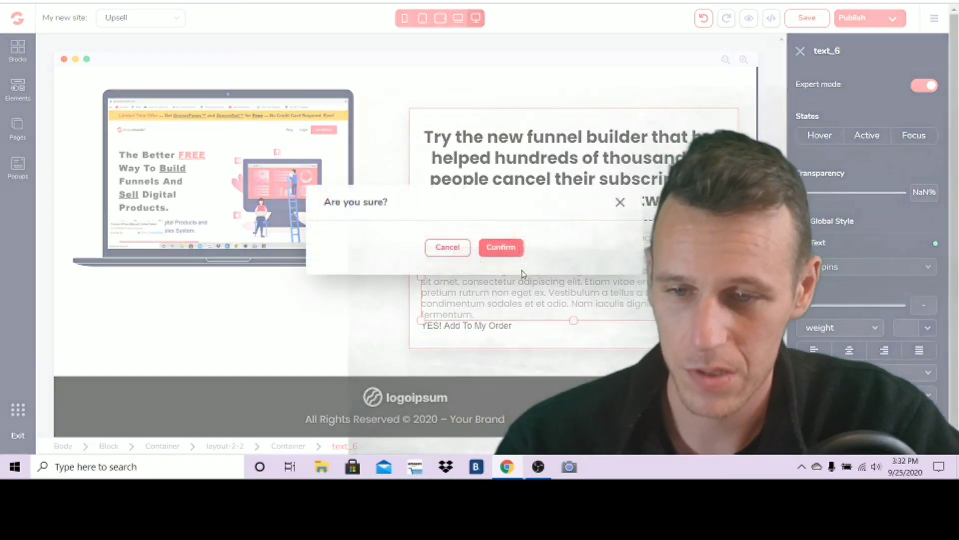
{"action": "left_click", "coordinate": [504, 247]}
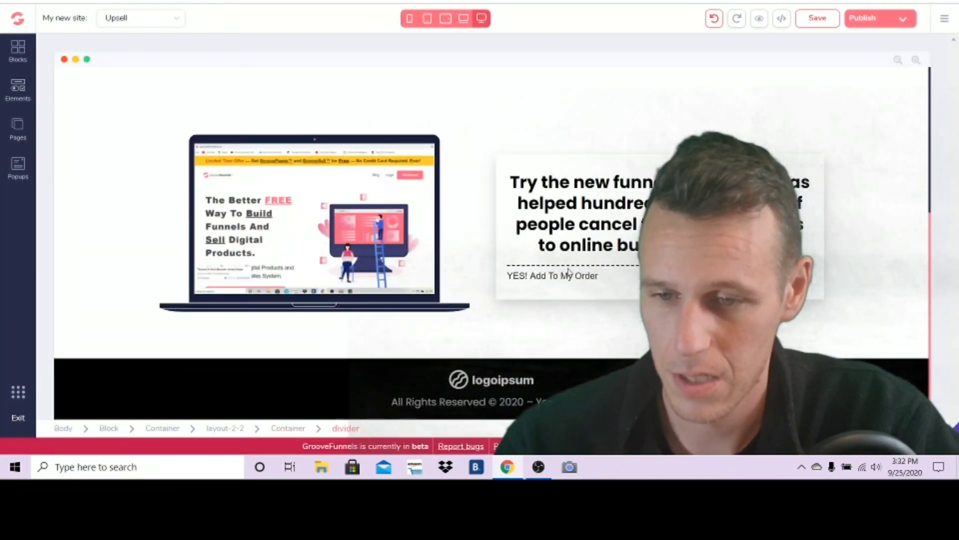
Step: Delete the "YES! Add To My Order" button from the product card
{"action": "left_click", "coordinate": [567, 280]}
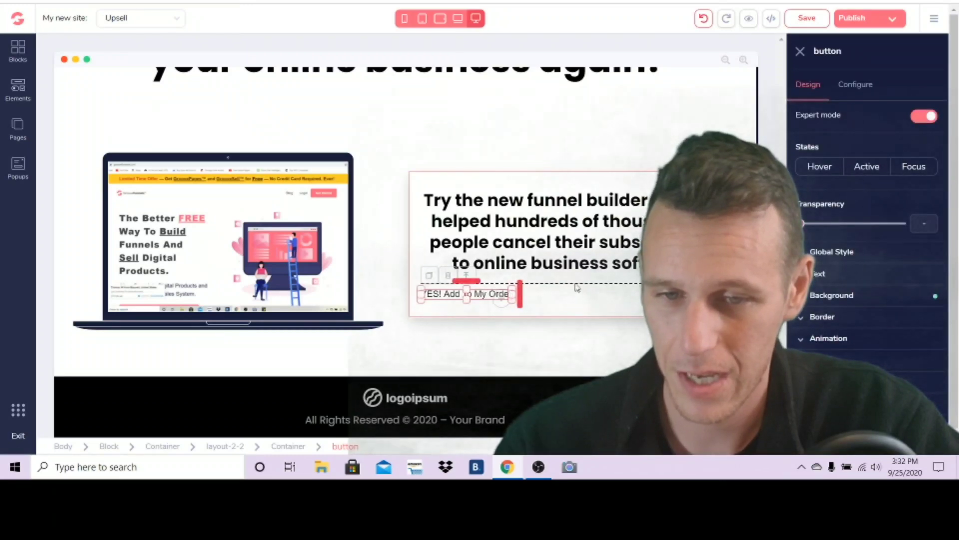
{"action": "left_click", "coordinate": [865, 90]}
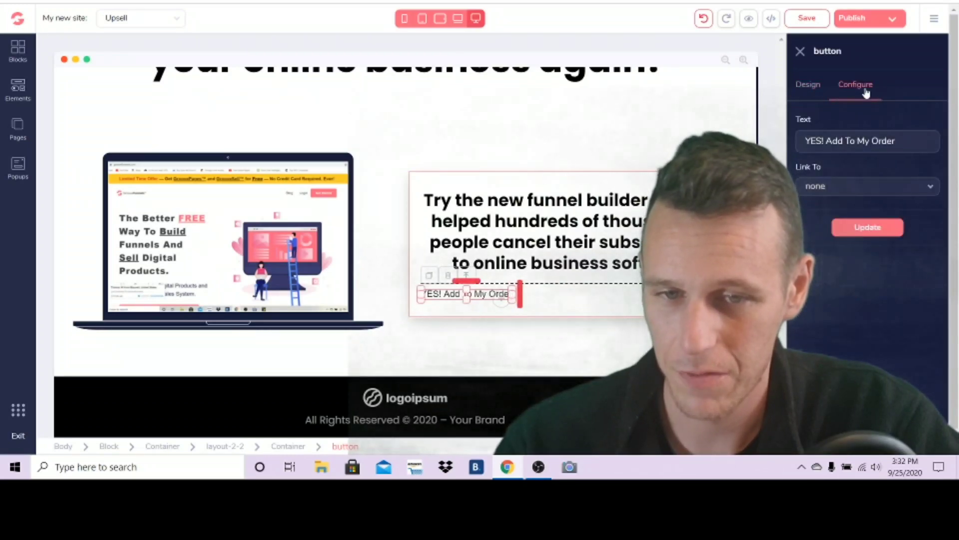
{"action": "left_click", "coordinate": [447, 277]}
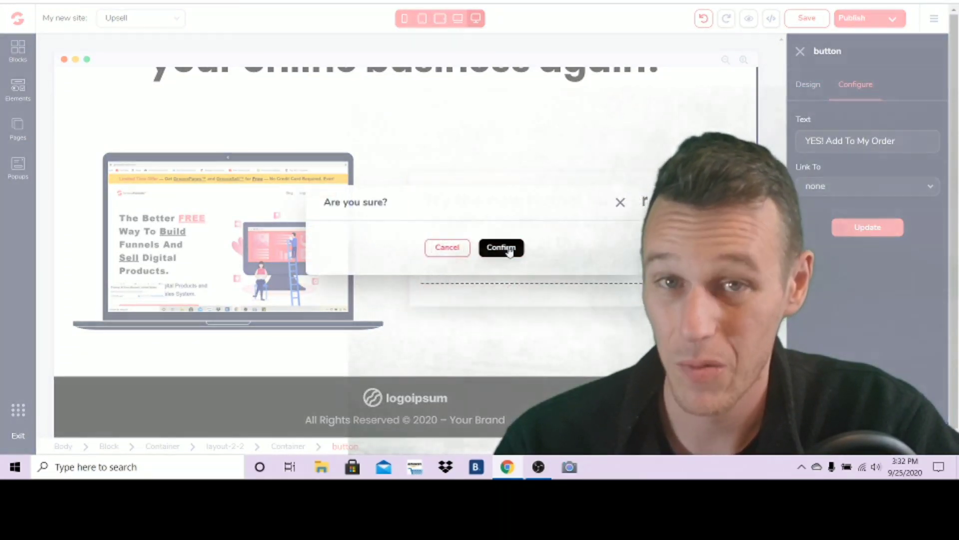
{"action": "left_click", "coordinate": [507, 249]}
Step: Add a Solid Button element to the product card, between the heading and the dashed divider
{"action": "left_click", "coordinate": [18, 128]}
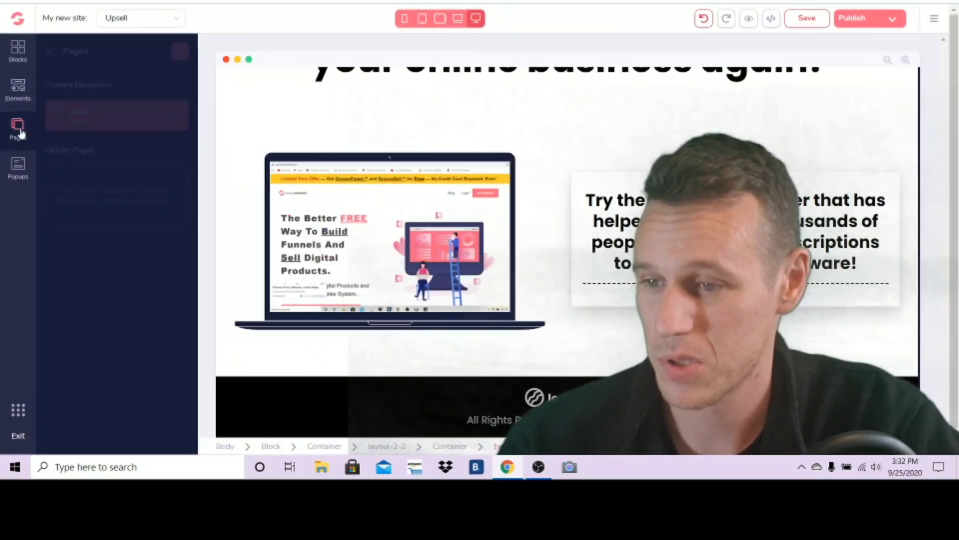
{"action": "left_click", "coordinate": [18, 89]}
{"action": "scroll", "coordinate": [115, 178], "scroll_direction": "down", "scroll_amount": 10}
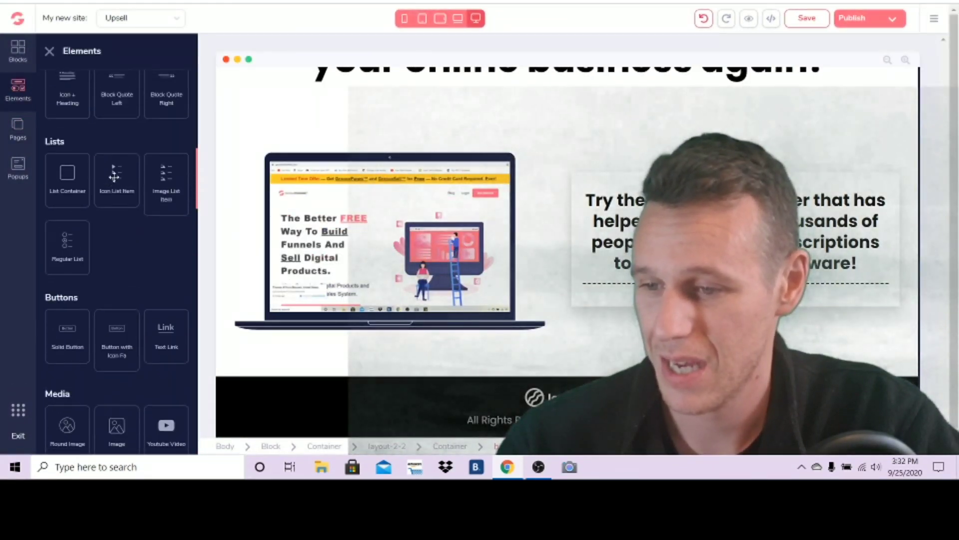
{"action": "left_click_drag", "start_coordinate": [69, 207], "coordinate": [605, 284]}
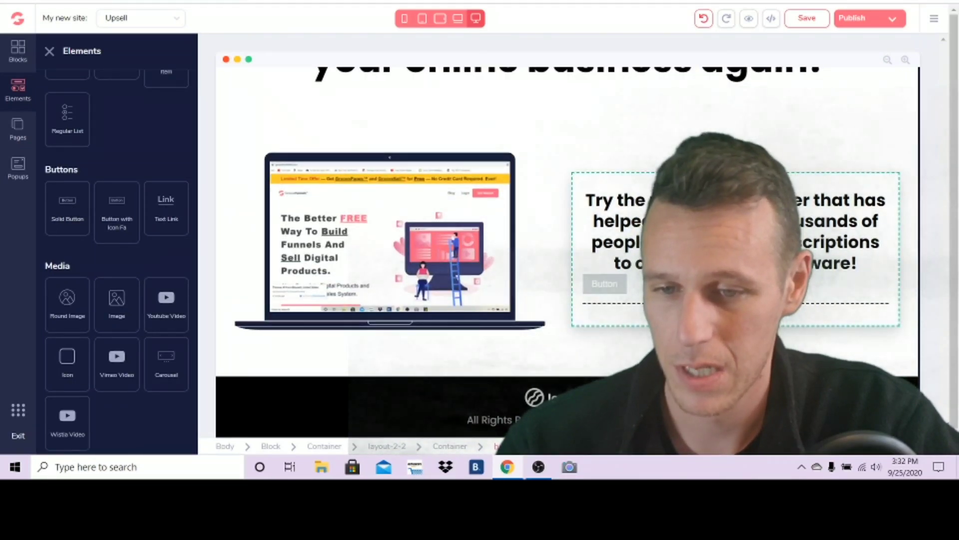
Step: Enter "Get Groovefunnels FREE!" as the new button's text in its configuration
{"action": "double_click", "coordinate": [628, 290]}
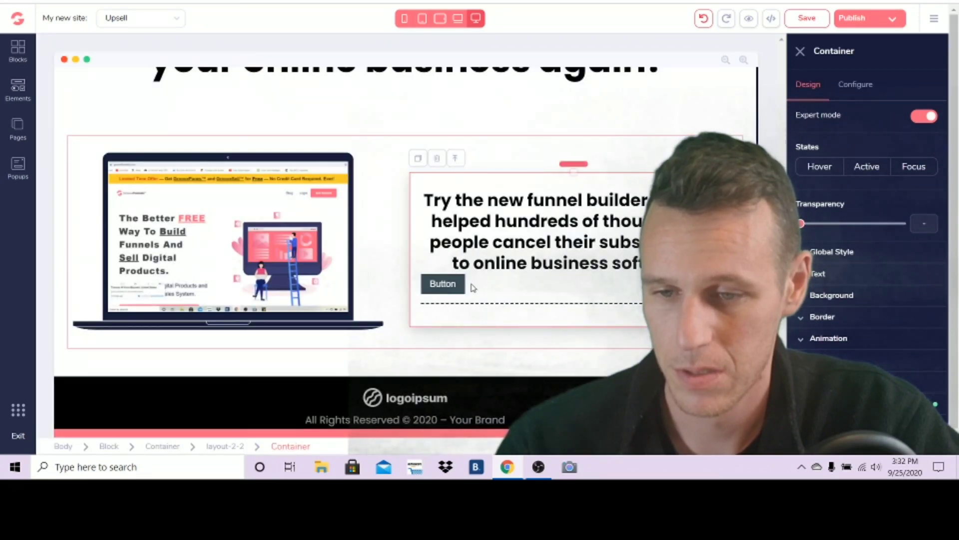
{"action": "left_click", "coordinate": [444, 291]}
{"action": "left_click", "coordinate": [854, 98]}
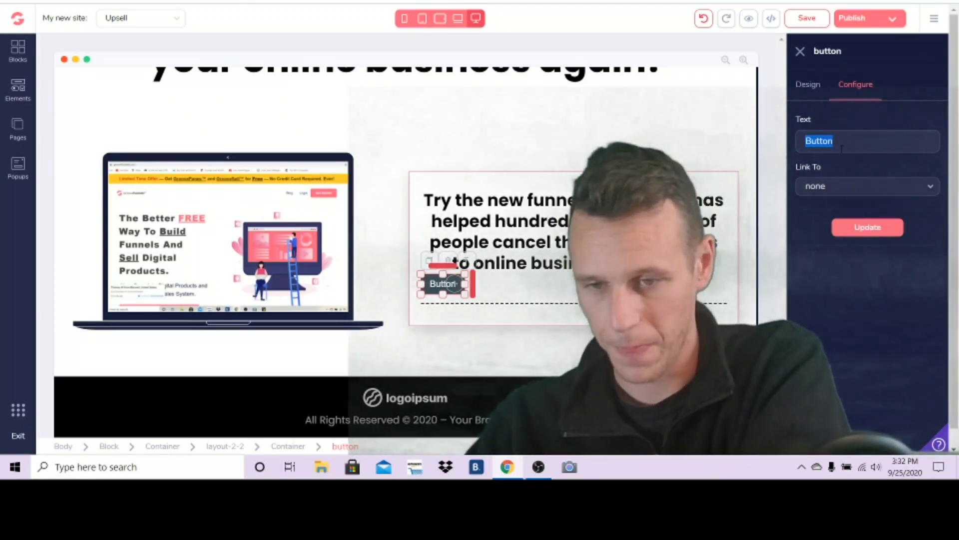
{"action": "type", "text": "GET "}
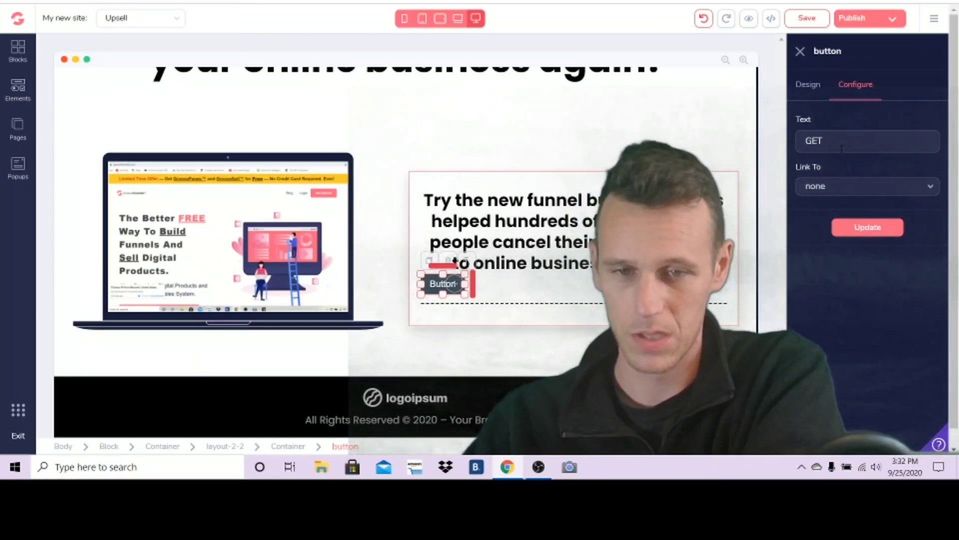
{"action": "type", "text": "et"}
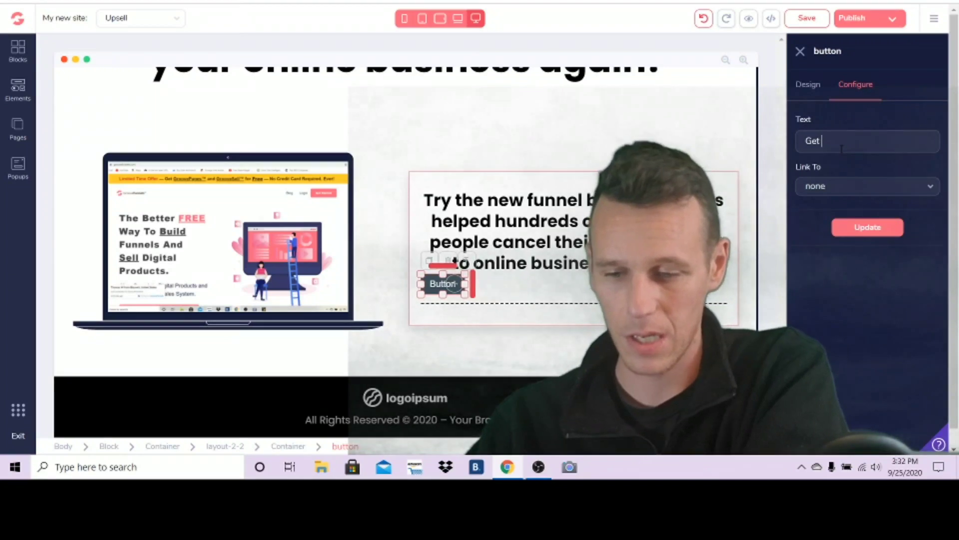
{"action": "type", "text": " Groovefunnels F"}
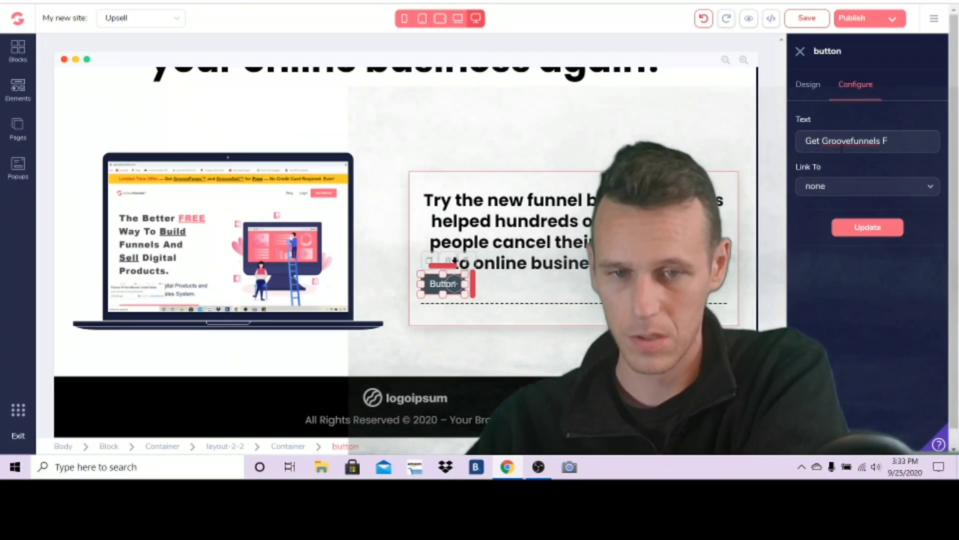
{"action": "type", "text": "!"}
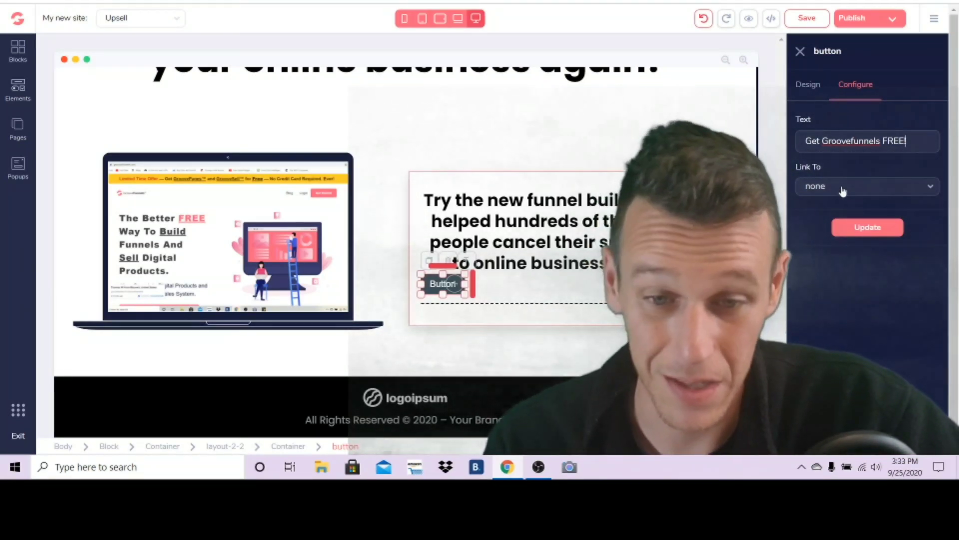
Step: Open the GrooveFunnels home in a new browser tab and go to the Groove Partner Program's promotion dashboard
{"action": "right_click", "coordinate": [17, 26]}
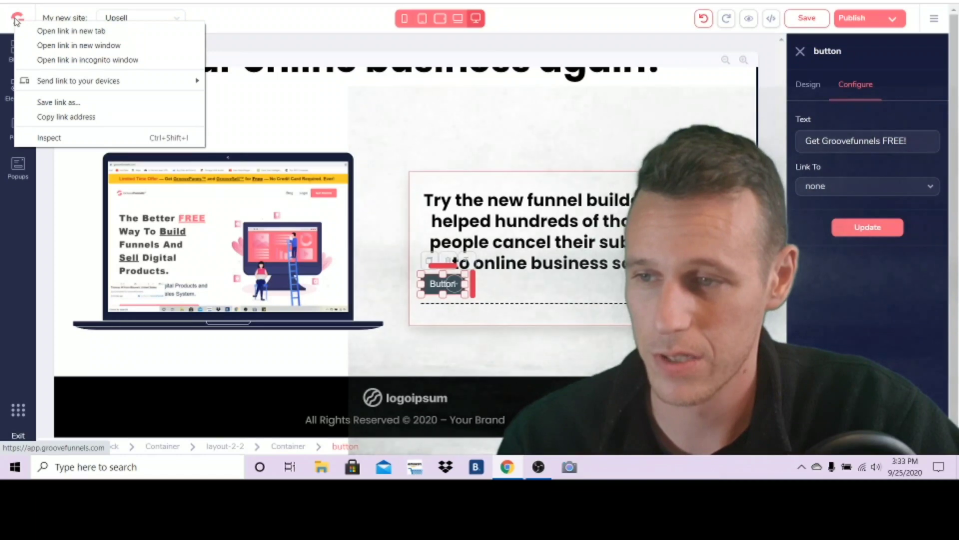
{"action": "left_click", "coordinate": [45, 32]}
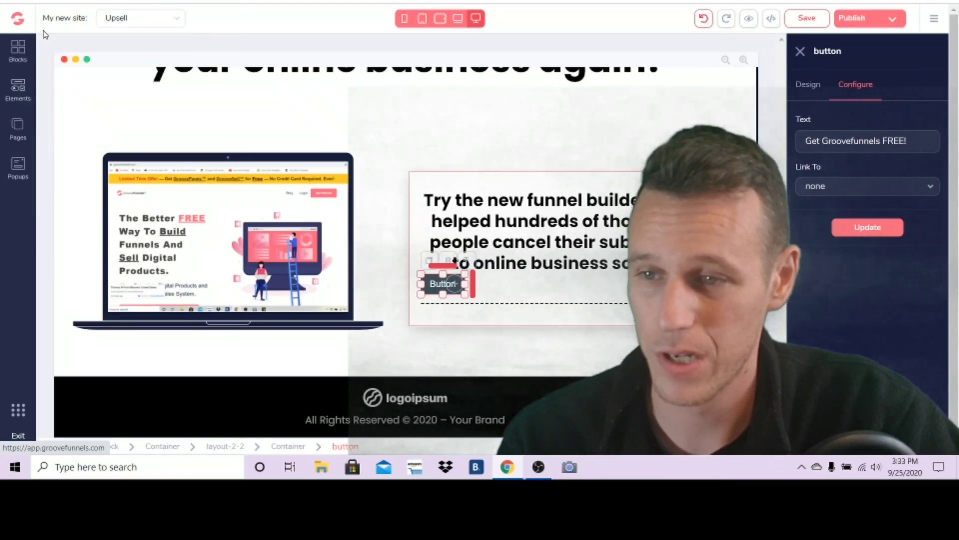
{"action": "left_click", "coordinate": [175, 0]}
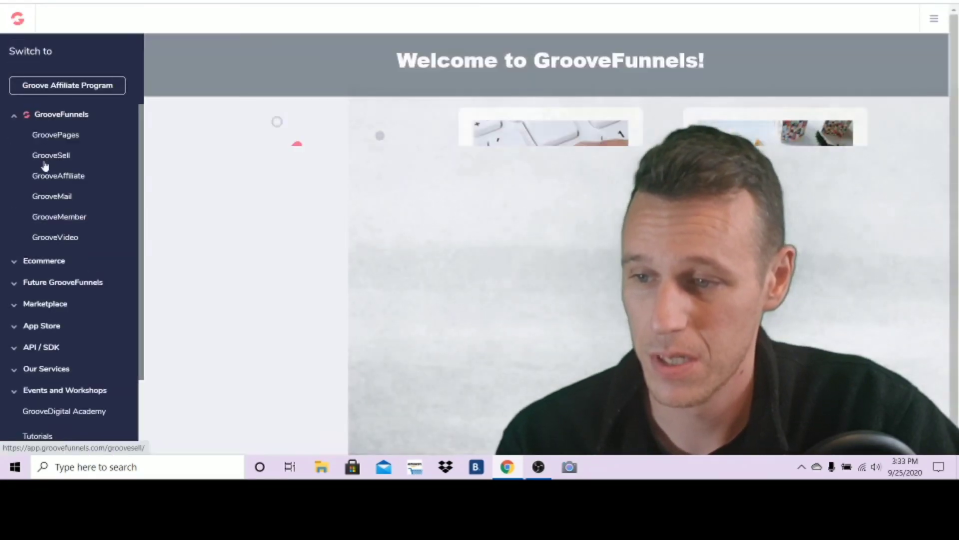
{"action": "left_click", "coordinate": [934, 19]}
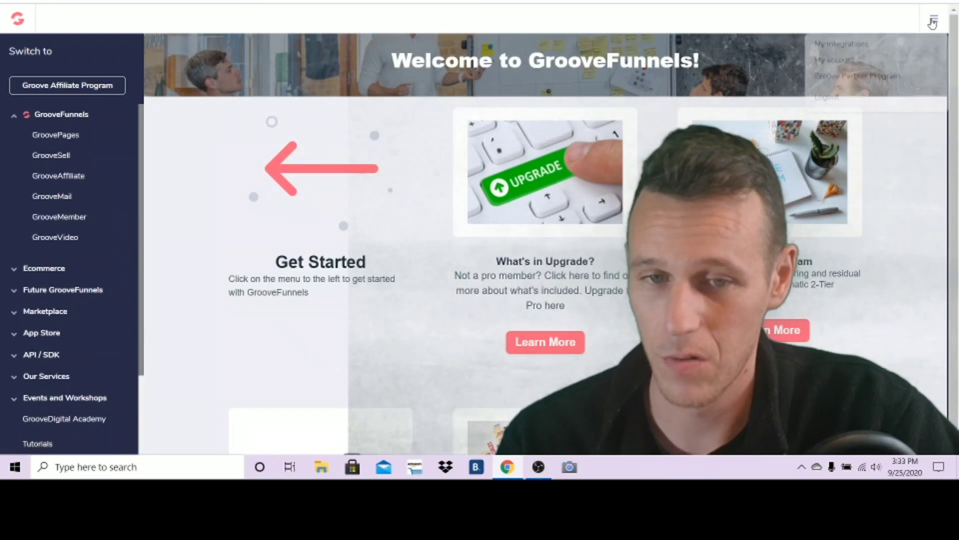
{"action": "left_click", "coordinate": [855, 77]}
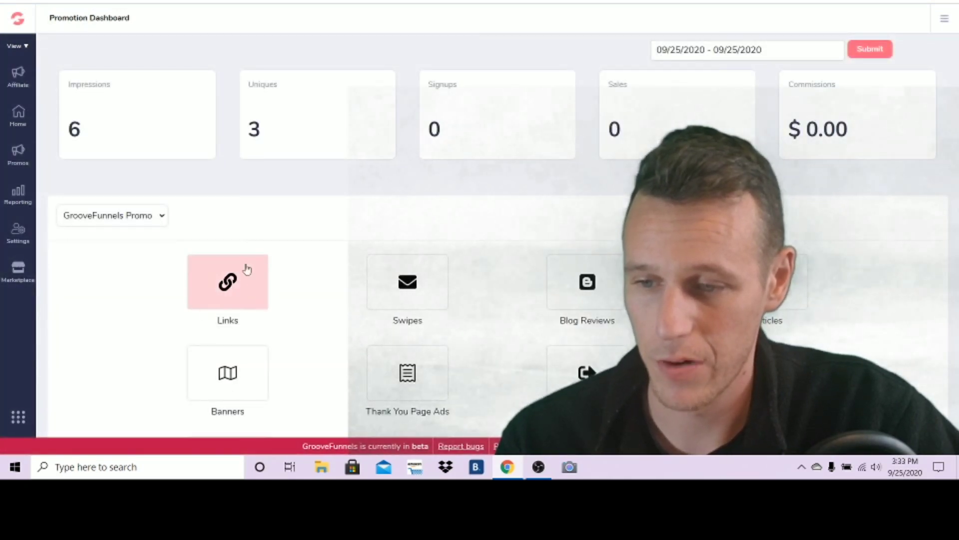
Step: Copy the GrooveFunnels affiliate link from the promotion links and return to the page editor
{"action": "left_click", "coordinate": [206, 286]}
{"action": "scroll", "coordinate": [459, 208], "scroll_direction": "down", "scroll_amount": 1}
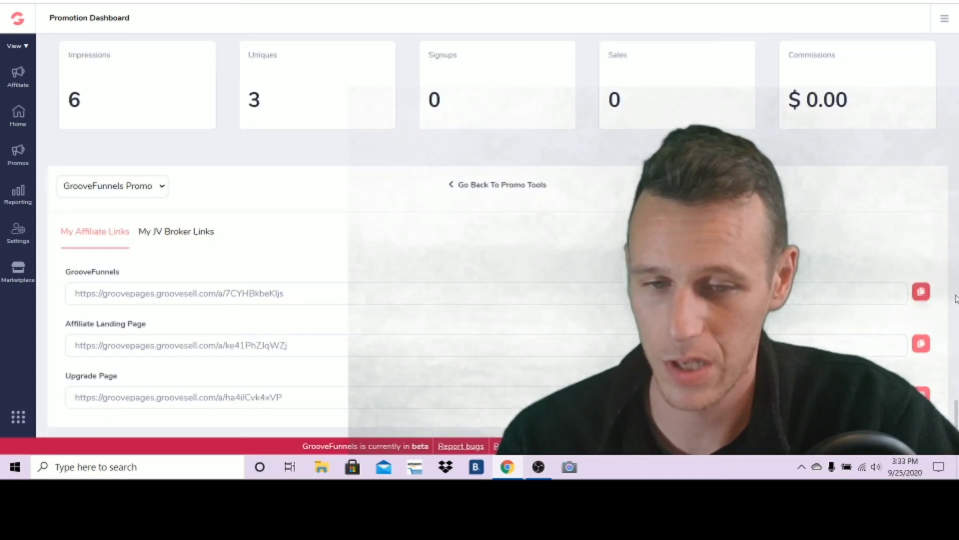
{"action": "left_click", "coordinate": [922, 293]}
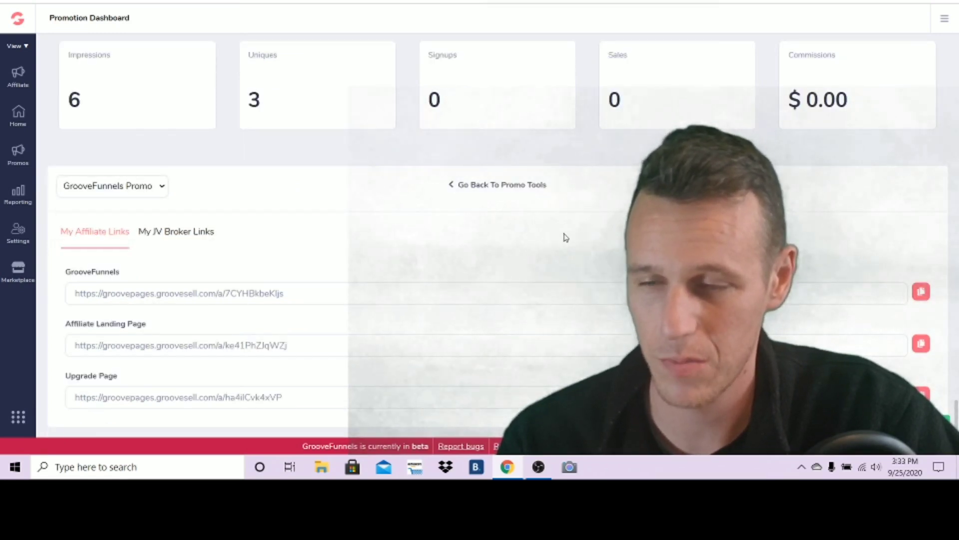
{"action": "key", "text": "ctrl+shift+Tab"}
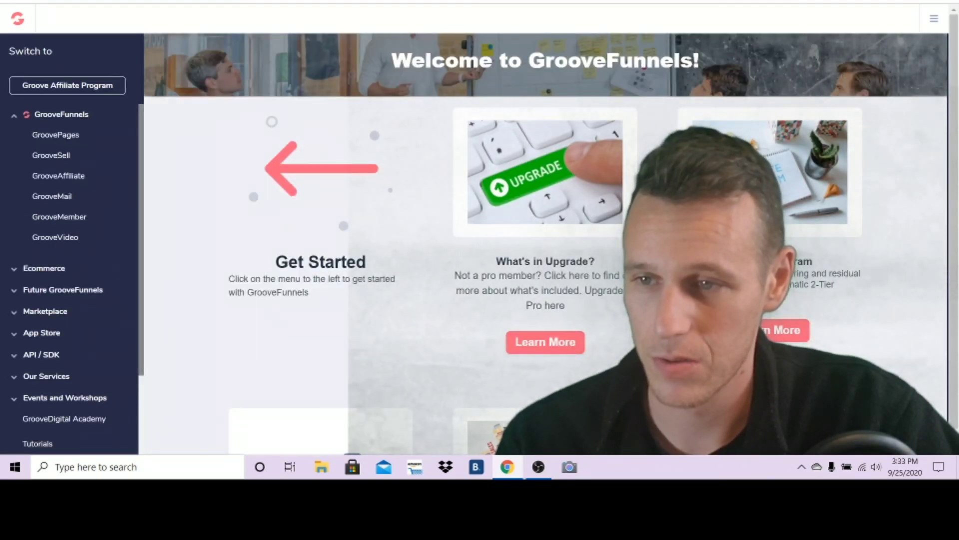
{"action": "key", "text": "ctrl+shift+Tab"}
{"action": "key", "text": "ctrl+shift+Tab"}
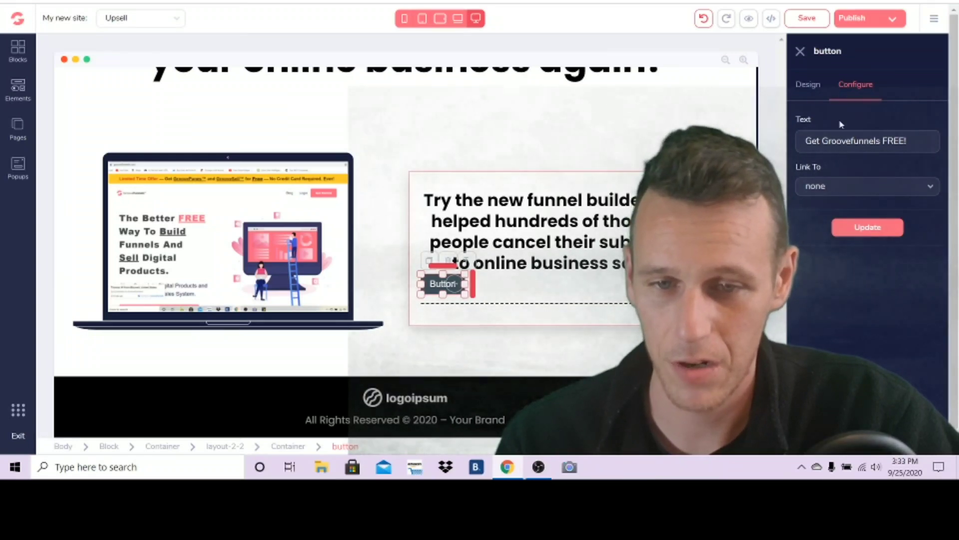
Step: Link the new button to a URL using the copied GrooveFunnels affiliate link, and apply the update
{"action": "left_click", "coordinate": [827, 189]}
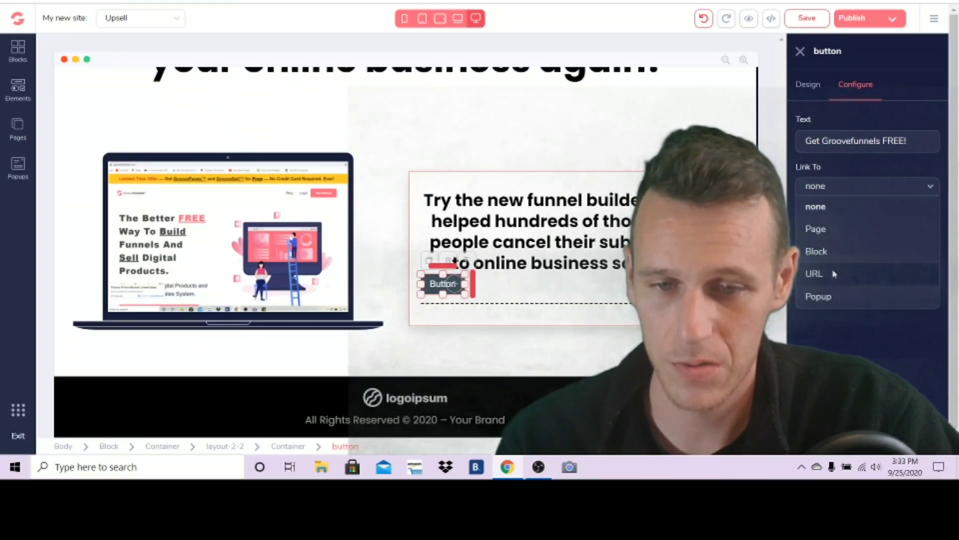
{"action": "left_click", "coordinate": [834, 273]}
{"action": "right_click", "coordinate": [815, 232]}
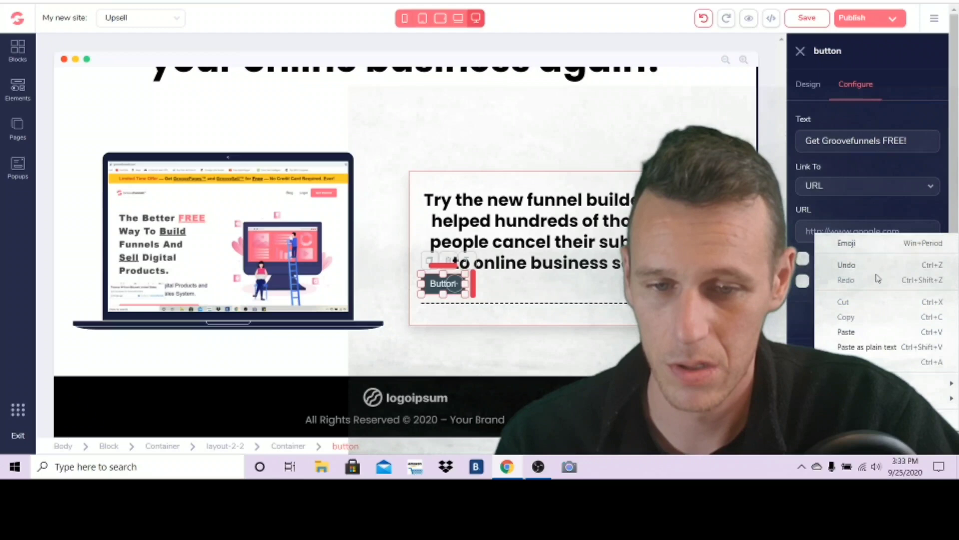
{"action": "left_click", "coordinate": [888, 332]}
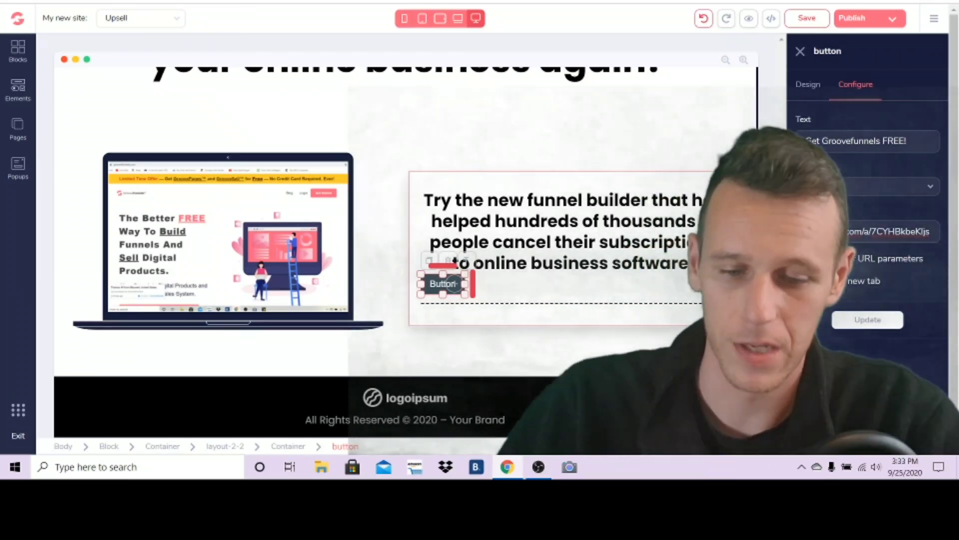
{"action": "left_click", "coordinate": [867, 320]}
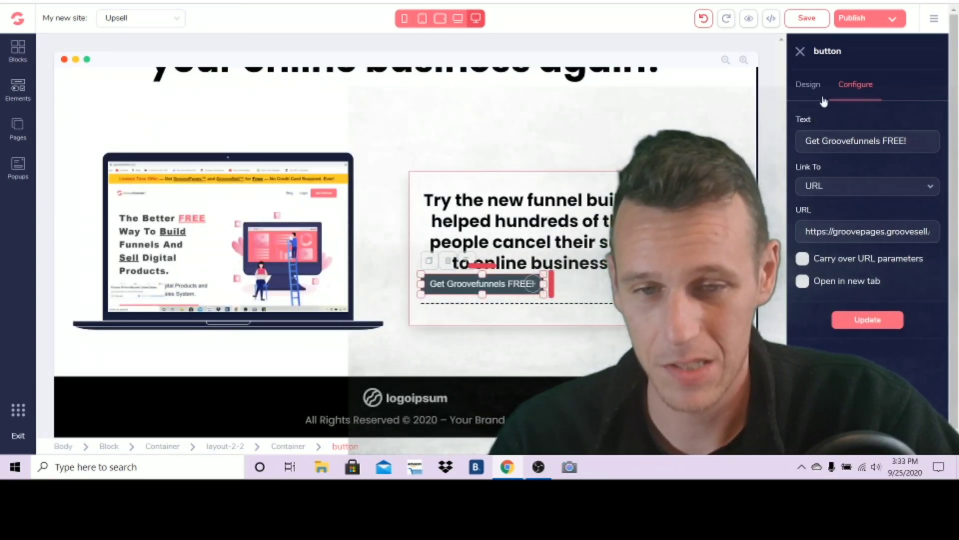
Step: Change the button's background color to the pinkish red #E43F70 in its design settings
{"action": "left_click", "coordinate": [819, 96]}
{"action": "scroll", "coordinate": [860, 236], "scroll_direction": "down", "scroll_amount": 2}
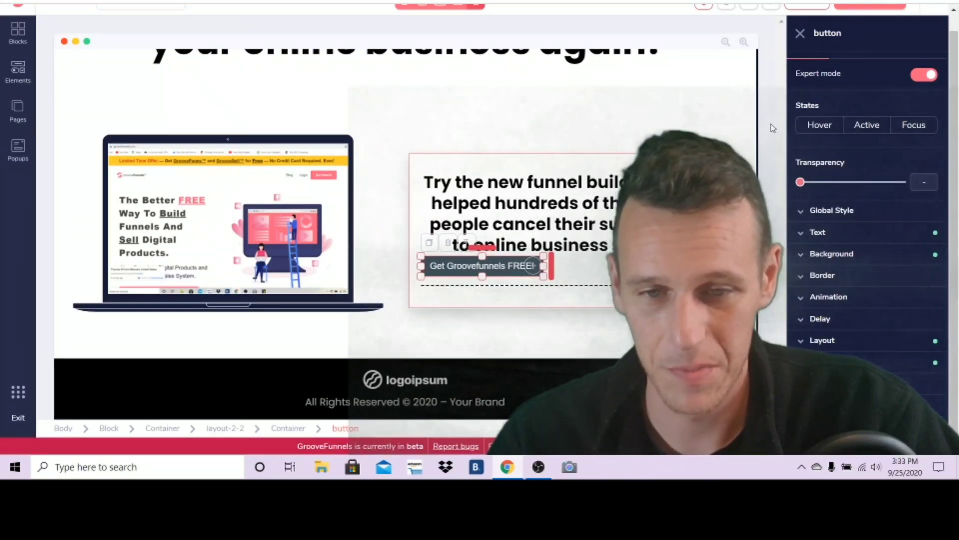
{"action": "left_click", "coordinate": [870, 257]}
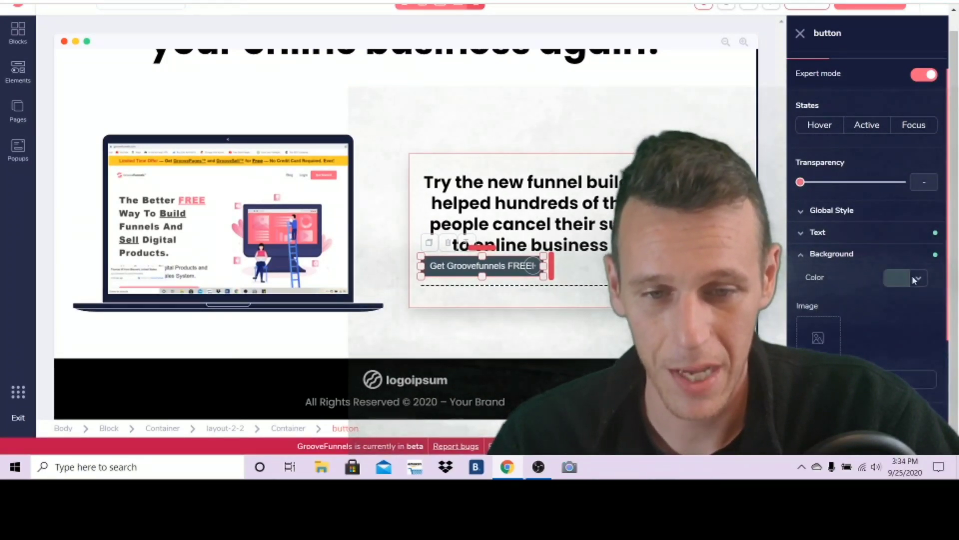
{"action": "left_click", "coordinate": [897, 278]}
{"action": "left_click", "coordinate": [849, 340]}
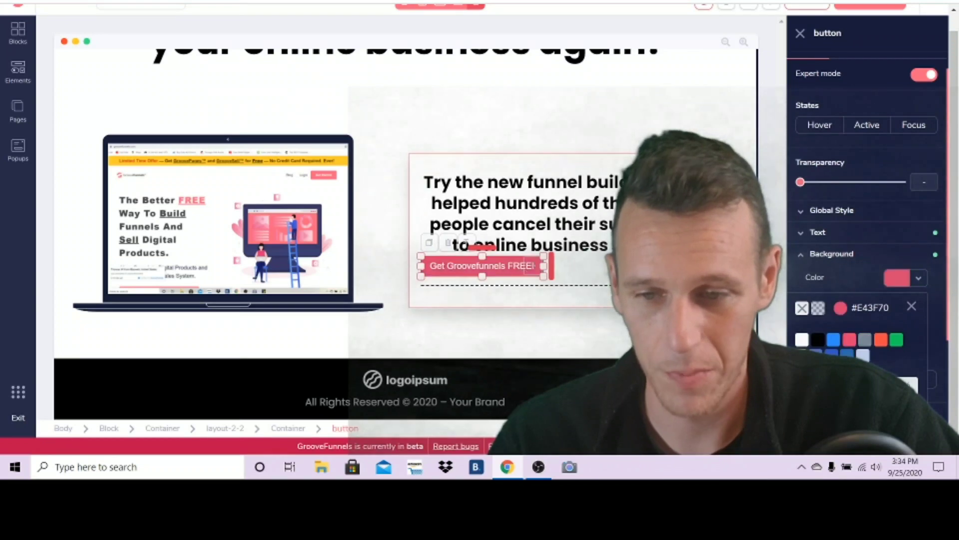
Step: Set the button text's font to oswald and its size to 3rem
{"action": "left_click", "coordinate": [825, 231]}
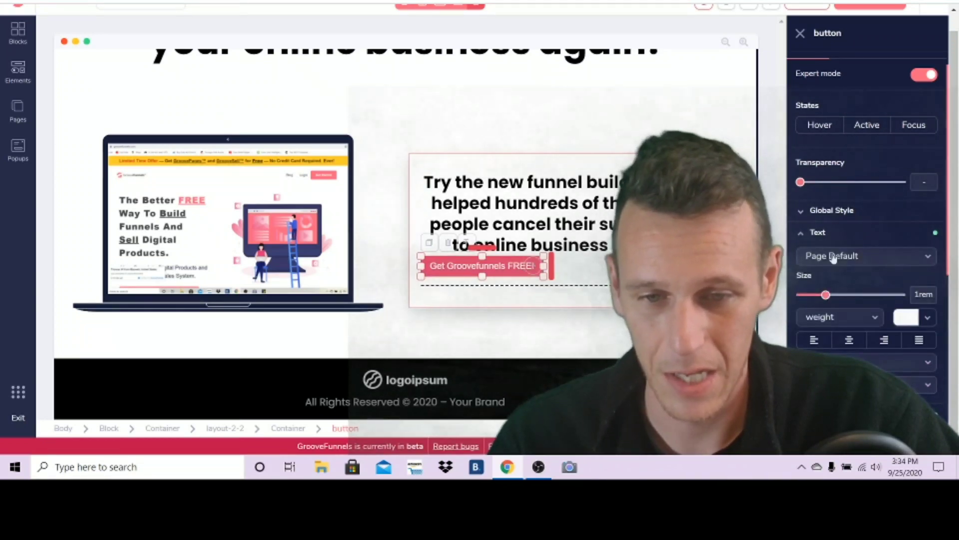
{"action": "left_click", "coordinate": [864, 257]}
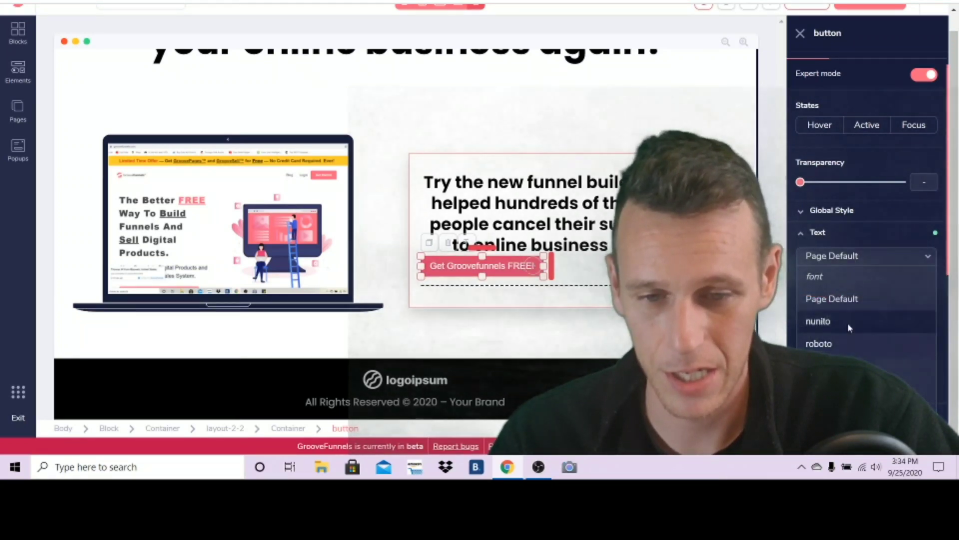
{"action": "left_click", "coordinate": [833, 371]}
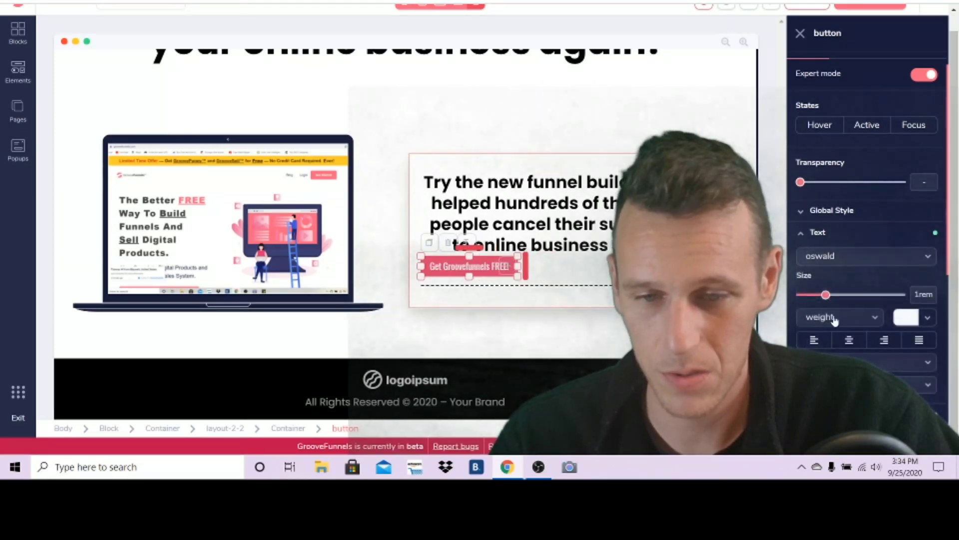
{"action": "left_click_drag", "start_coordinate": [827, 296], "coordinate": [876, 295]}
Step: Examine how the page and its headline display in the laptop, tablet and phone views
{"action": "scroll", "coordinate": [405, 234], "scroll_direction": "up", "scroll_amount": 3}
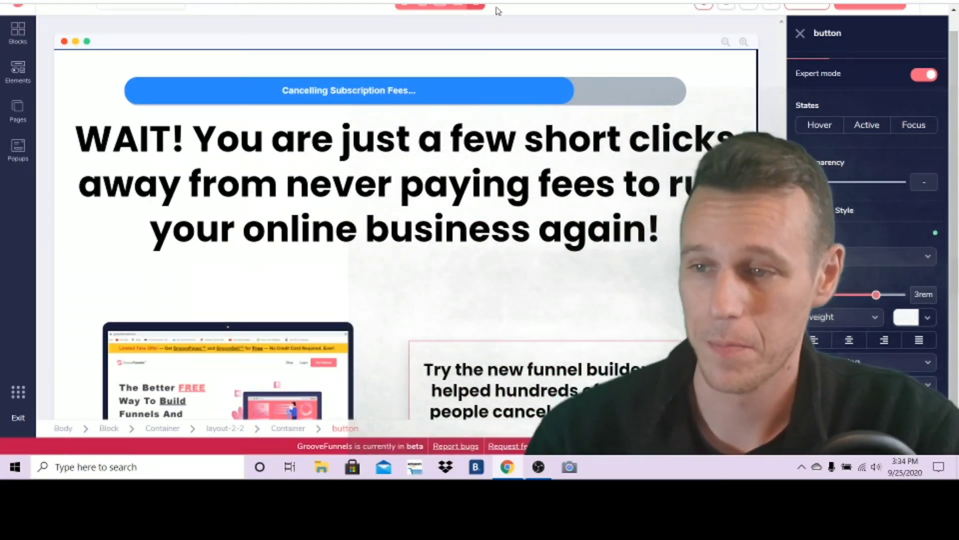
{"action": "scroll", "coordinate": [463, 59], "scroll_direction": "up", "scroll_amount": 1}
{"action": "scroll", "coordinate": [463, 59], "scroll_direction": "up", "scroll_amount": 2}
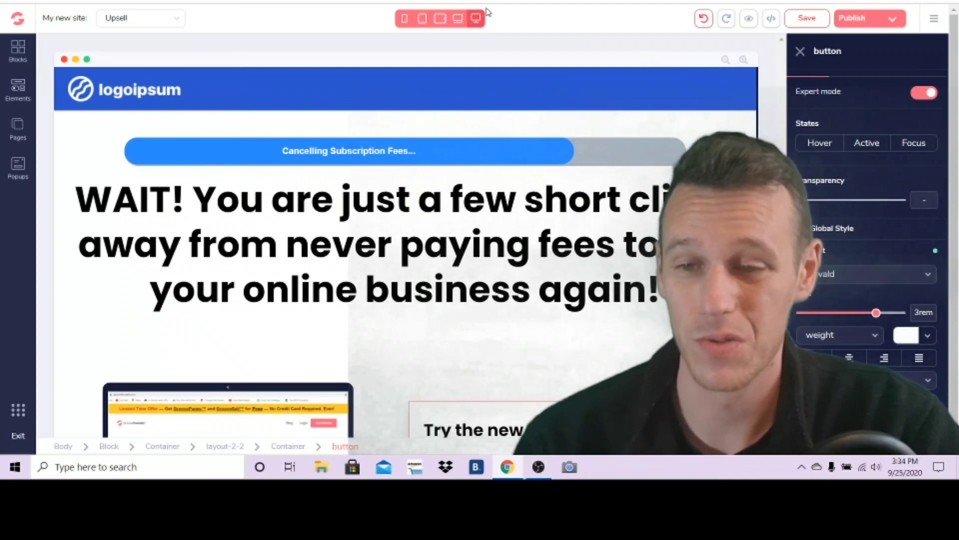
{"action": "left_click", "coordinate": [458, 19]}
{"action": "left_click", "coordinate": [440, 18]}
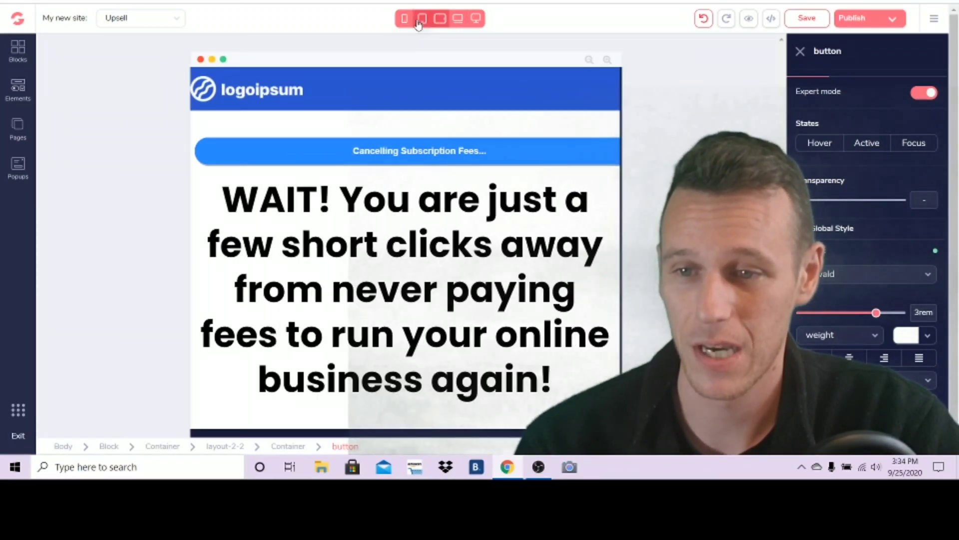
{"action": "left_click", "coordinate": [405, 19]}
{"action": "scroll", "coordinate": [462, 156], "scroll_direction": "down", "scroll_amount": 7}
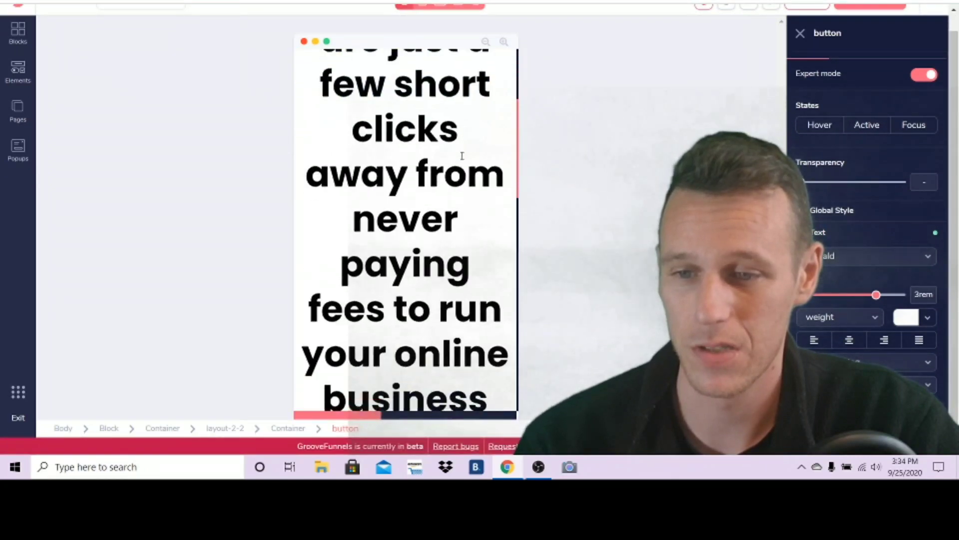
{"action": "scroll", "coordinate": [463, 156], "scroll_direction": "up", "scroll_amount": 8}
{"action": "scroll", "coordinate": [462, 164], "scroll_direction": "down", "scroll_amount": 3}
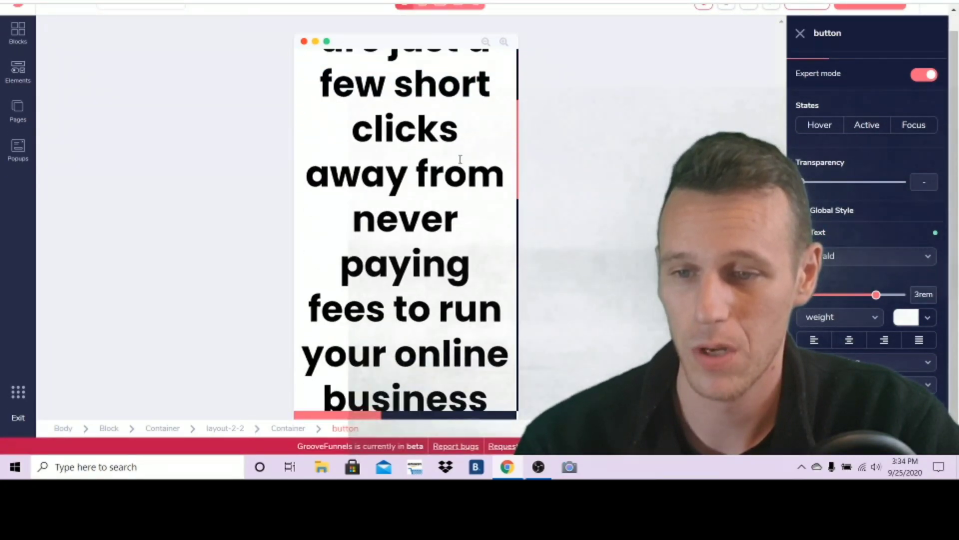
Step: Set the "WAIT!" headline's text size to 2.25rem while viewing the phone layout
{"action": "left_click", "coordinate": [460, 159]}
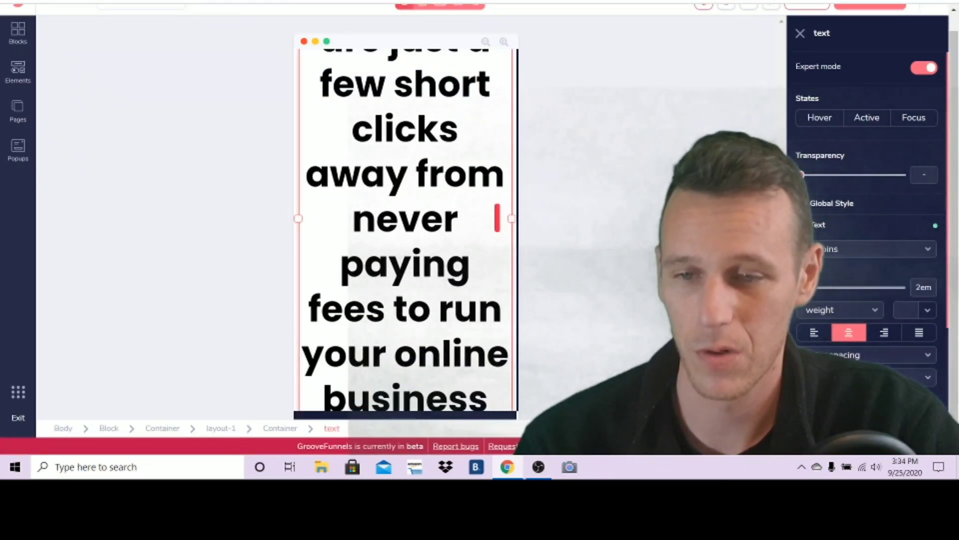
{"action": "left_click_drag", "start_coordinate": [813, 287], "coordinate": [867, 291]}
{"action": "scroll", "coordinate": [394, 200], "scroll_direction": "up", "scroll_amount": 1}
{"action": "scroll", "coordinate": [393, 201], "scroll_direction": "up", "scroll_amount": 3}
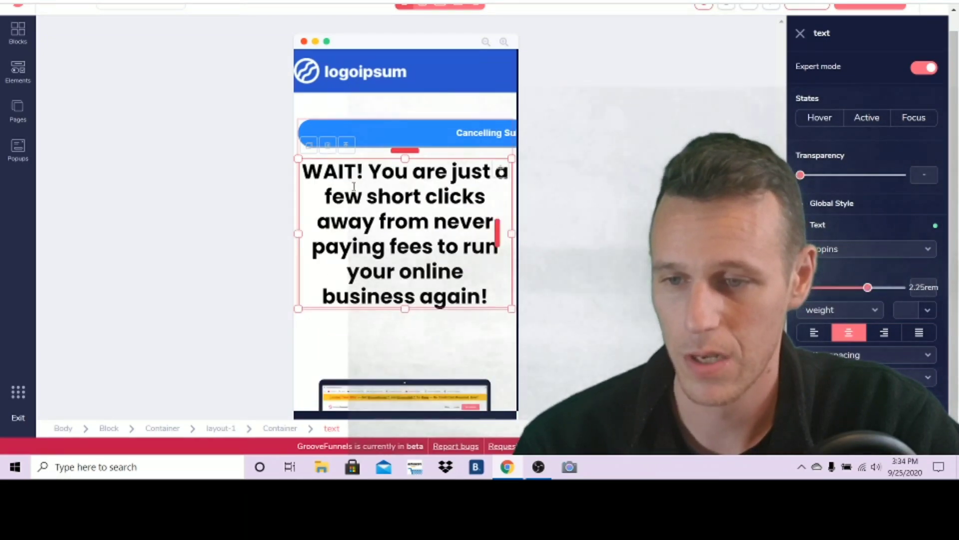
Step: Check the headline in the desktop view, and set its text size to 1.5rem for the phone view only
{"action": "scroll", "coordinate": [269, 179], "scroll_direction": "up", "scroll_amount": 1}
{"action": "left_click", "coordinate": [475, 18]}
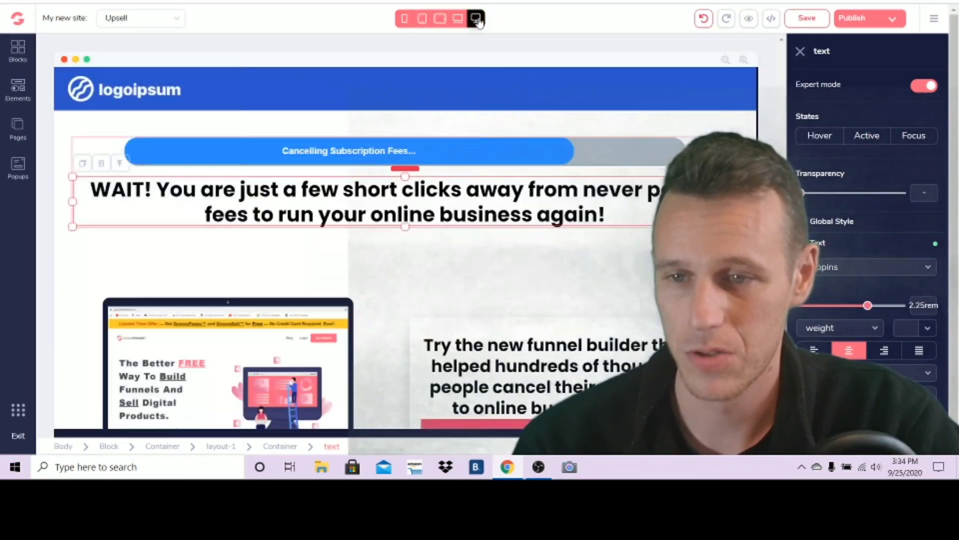
{"action": "scroll", "coordinate": [482, 195], "scroll_direction": "down", "scroll_amount": 5}
{"action": "scroll", "coordinate": [483, 195], "scroll_direction": "up", "scroll_amount": 5}
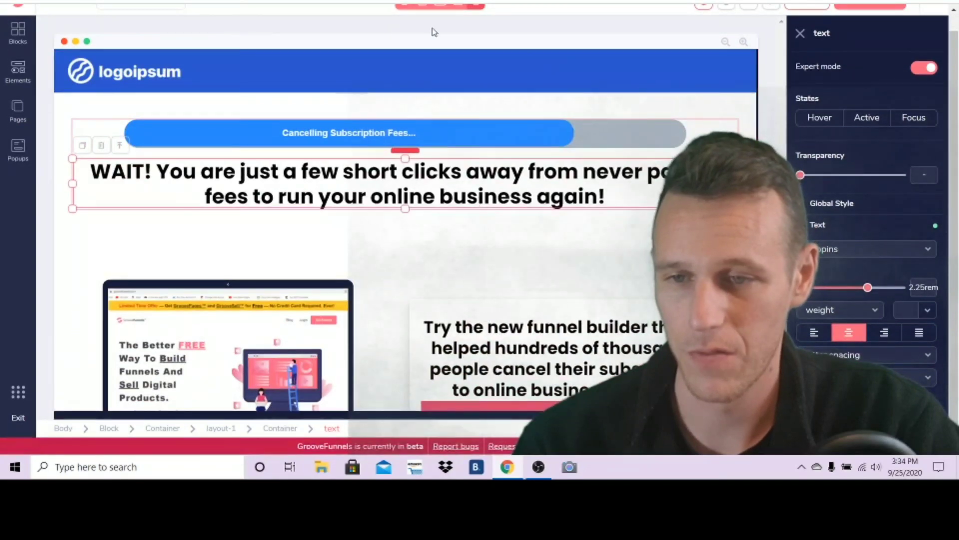
{"action": "scroll", "coordinate": [425, 60], "scroll_direction": "up", "scroll_amount": 1}
{"action": "left_click", "coordinate": [404, 20]}
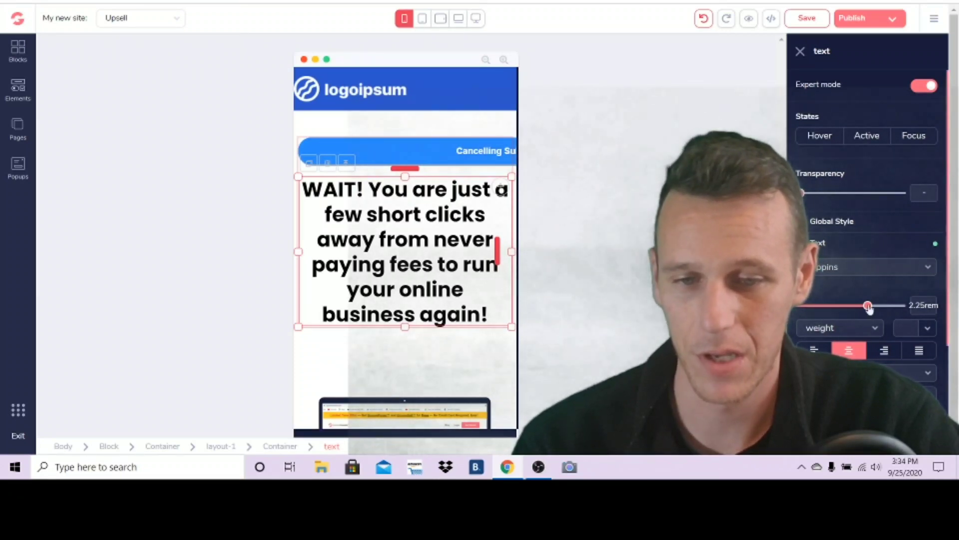
{"action": "mouse_move", "coordinate": [869, 309]}
{"action": "left_mouse_down"}
{"action": "mouse_move", "coordinate": [845, 307]}
{"action": "mouse_move", "coordinate": [857, 307]}
{"action": "left_mouse_up"}
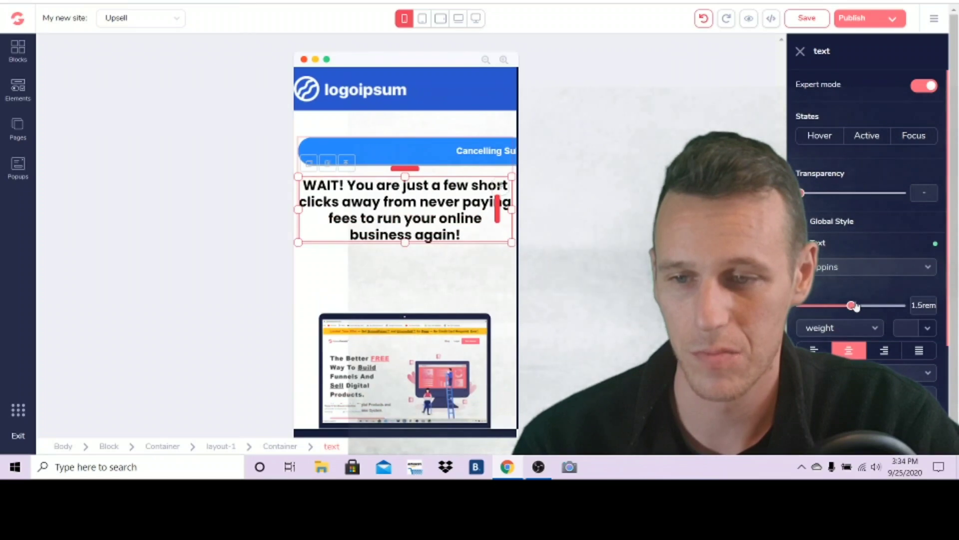
Step: Set the headline's text size to 3rem for the desktop view only
{"action": "left_click", "coordinate": [475, 19]}
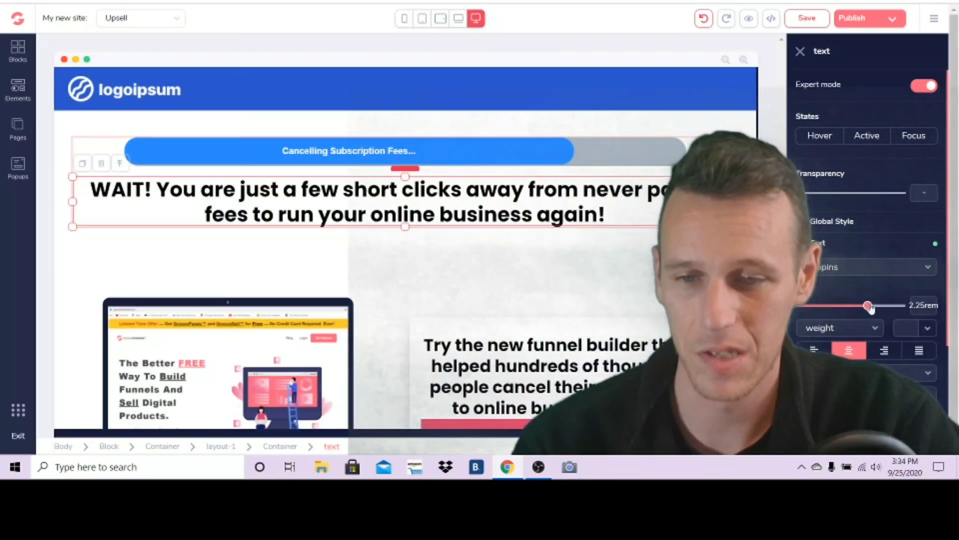
{"action": "left_click_drag", "start_coordinate": [870, 309], "coordinate": [879, 307]}
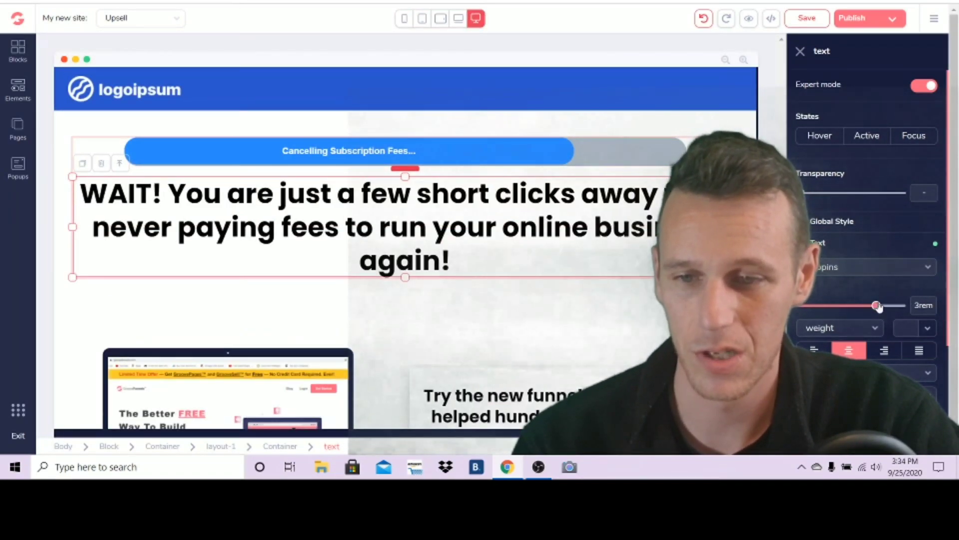
Step: Compare the headline's appearance across the phone, tablet, laptop and desktop views
{"action": "left_click", "coordinate": [404, 19]}
{"action": "left_click", "coordinate": [422, 19]}
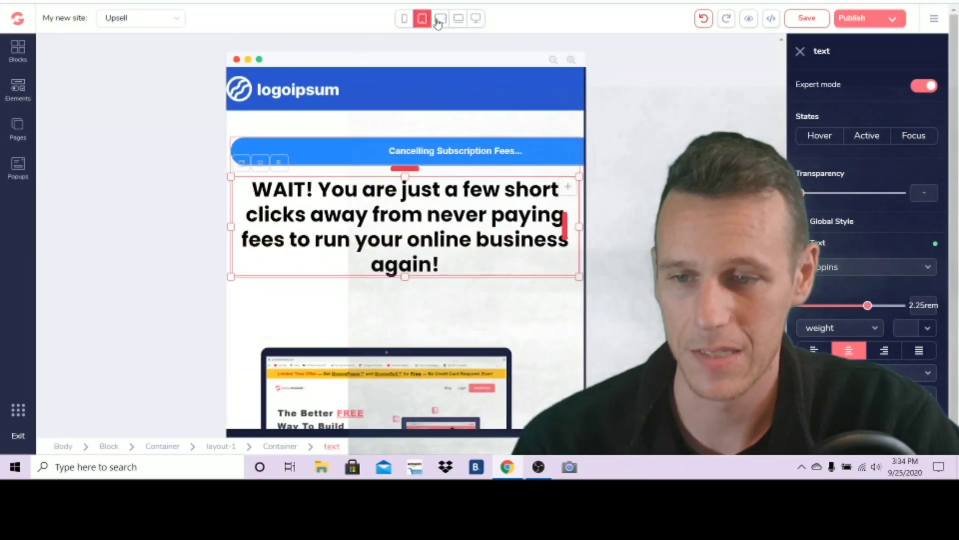
{"action": "left_click", "coordinate": [441, 18]}
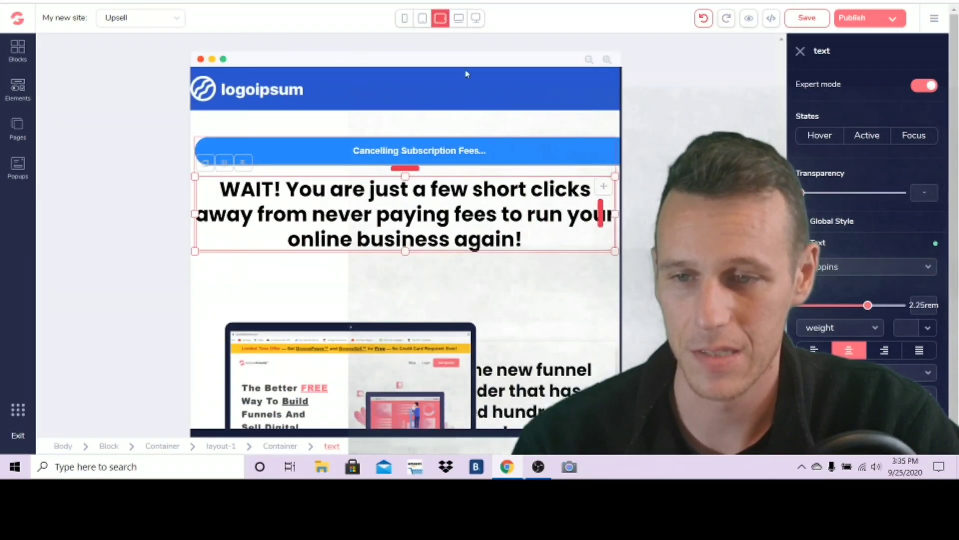
{"action": "left_click", "coordinate": [405, 19]}
{"action": "left_click", "coordinate": [421, 18]}
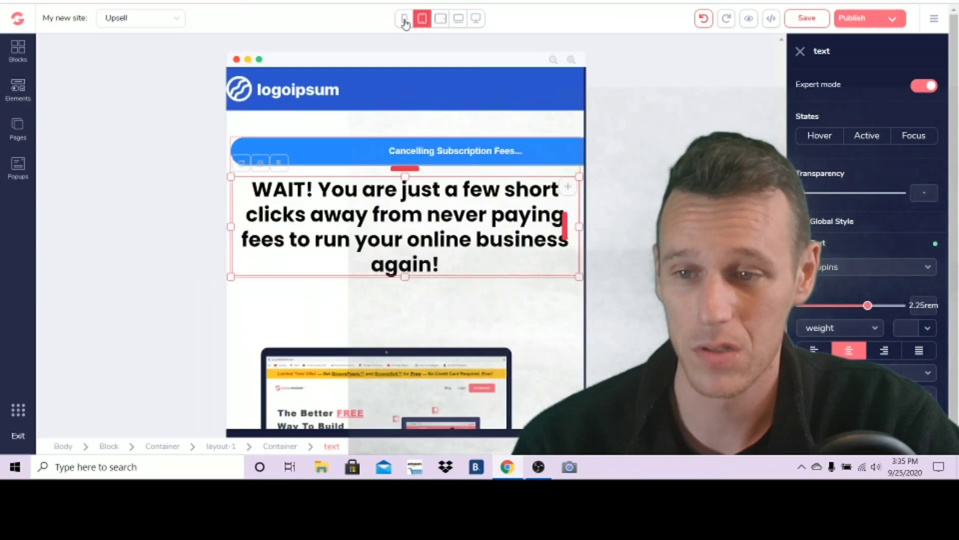
{"action": "left_click", "coordinate": [404, 19]}
{"action": "left_click", "coordinate": [421, 19]}
{"action": "left_click", "coordinate": [440, 18]}
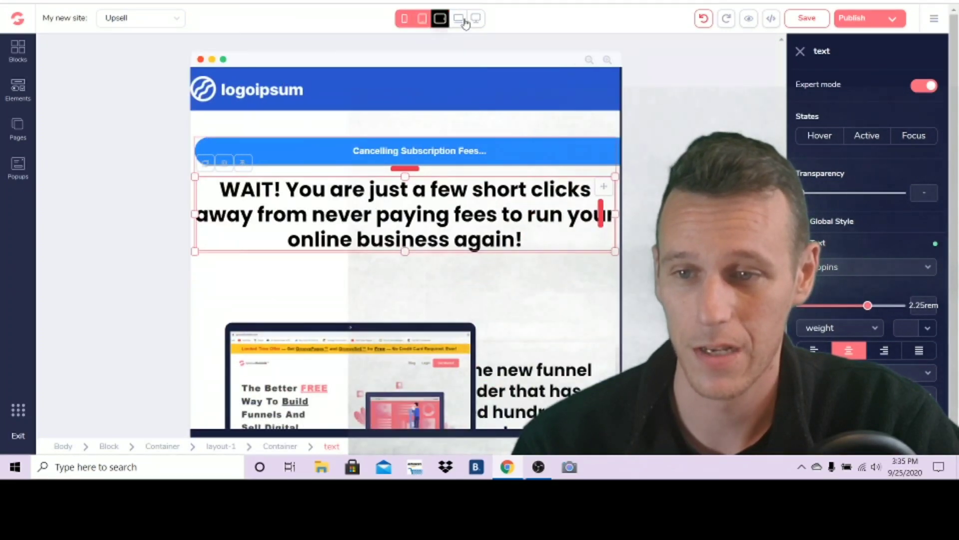
{"action": "left_click", "coordinate": [458, 18]}
{"action": "left_click", "coordinate": [476, 19]}
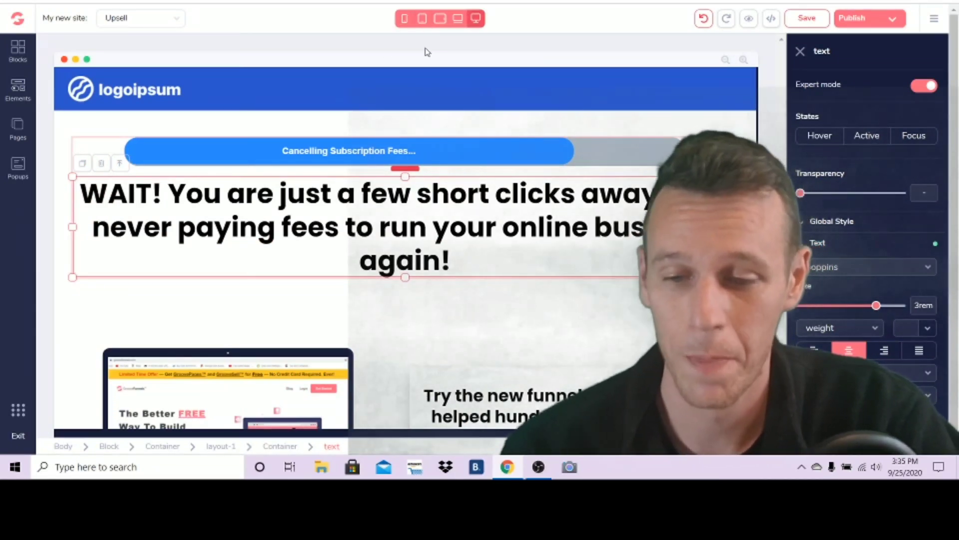
Step: Round the corners of the "Get Groovefunnels FREE!" button with a border radius of .5rem
{"action": "scroll", "coordinate": [460, 129], "scroll_direction": "down", "scroll_amount": 4}
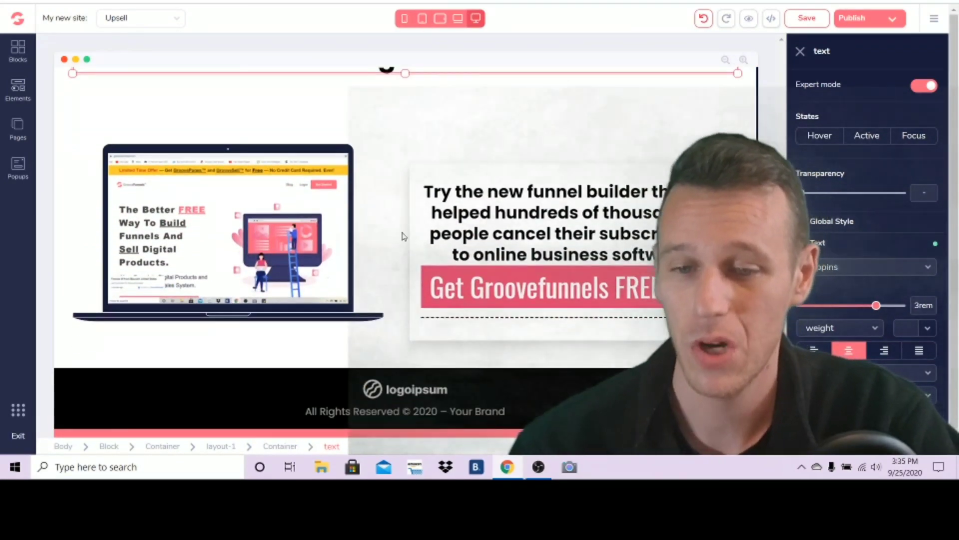
{"action": "left_click", "coordinate": [500, 287]}
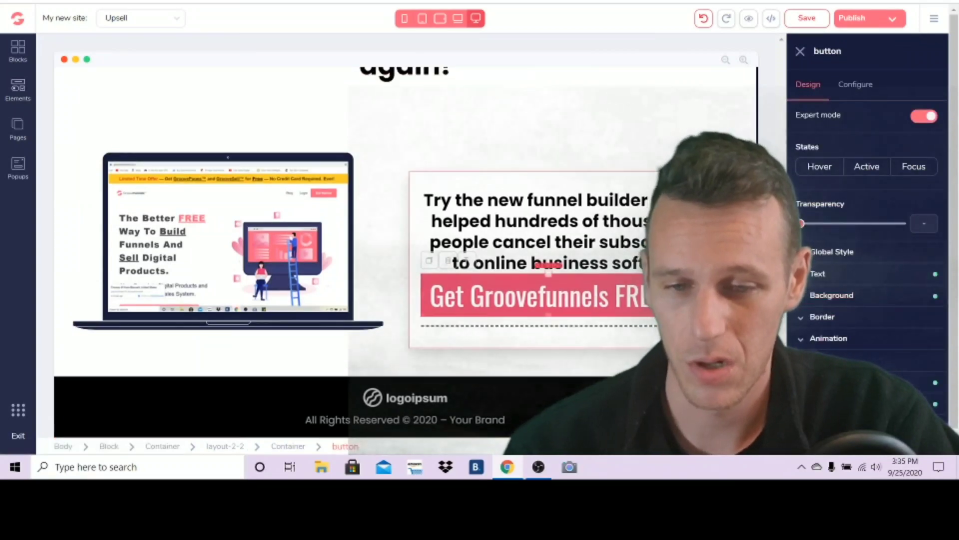
{"action": "scroll", "coordinate": [877, 256], "scroll_direction": "down", "scroll_amount": 1}
{"action": "scroll", "coordinate": [871, 279], "scroll_direction": "down", "scroll_amount": 1}
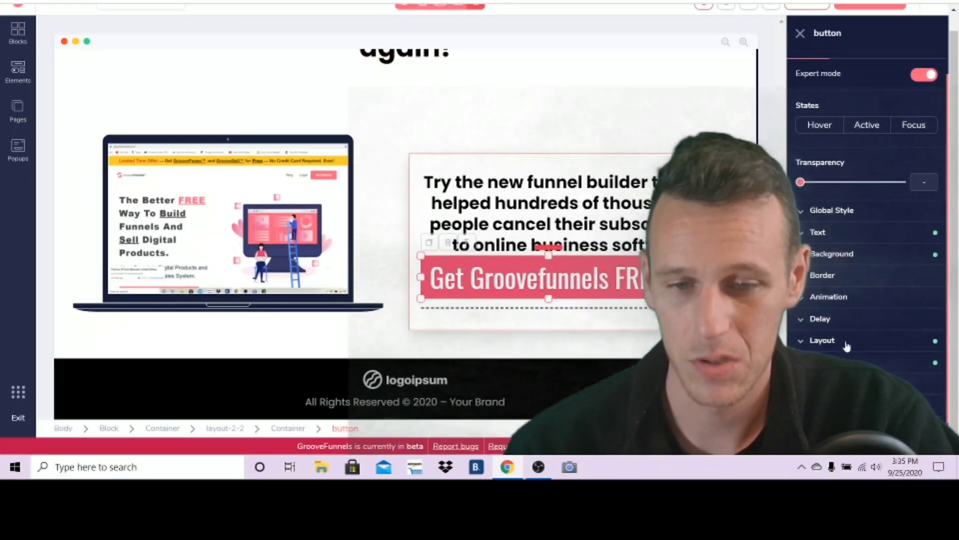
{"action": "left_click", "coordinate": [850, 283]}
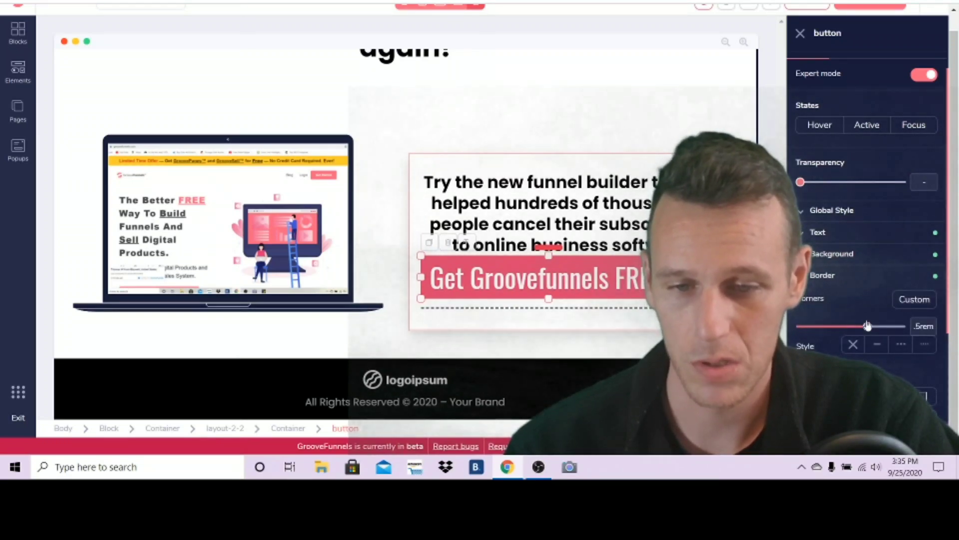
{"action": "left_click", "coordinate": [676, 318]}
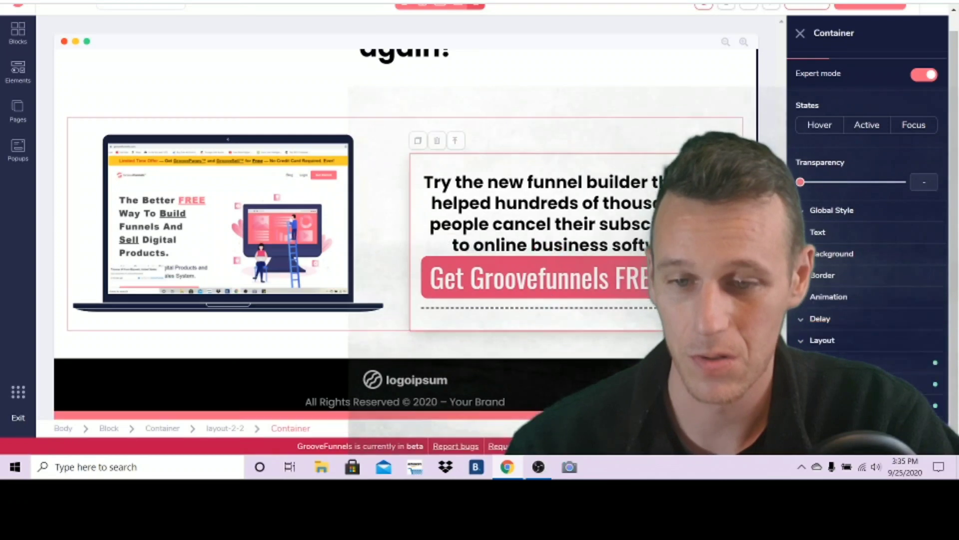
Step: Set the "Get Groovefunnels FREE!" button's top margin to 1.75rem to separate it from the text above
{"action": "left_click", "coordinate": [640, 280]}
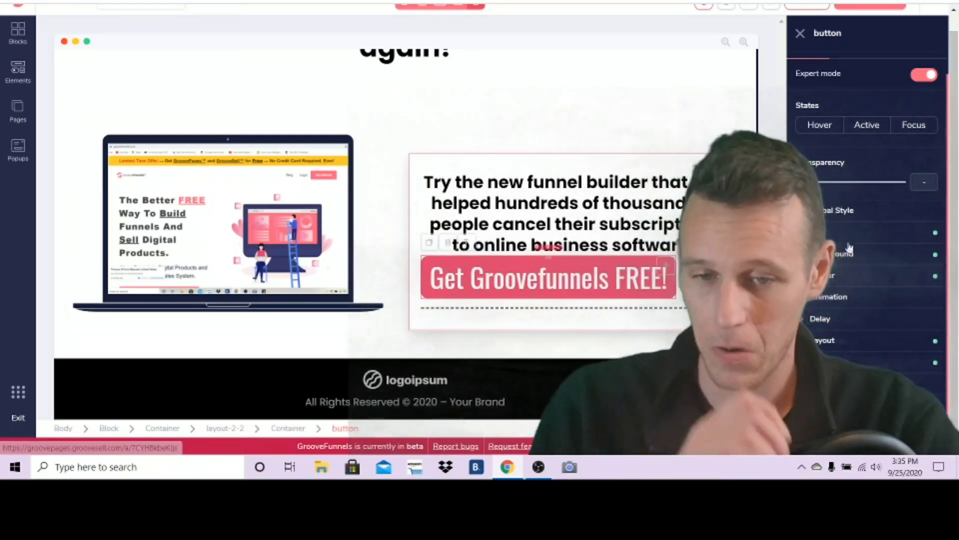
{"action": "left_click", "coordinate": [847, 358]}
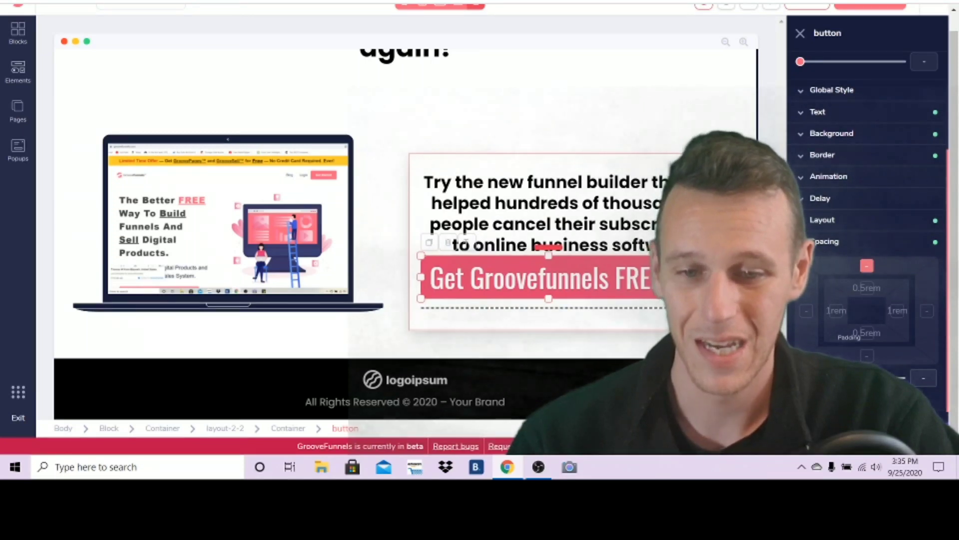
{"action": "left_click_drag", "start_coordinate": [800, 377], "coordinate": [819, 377]}
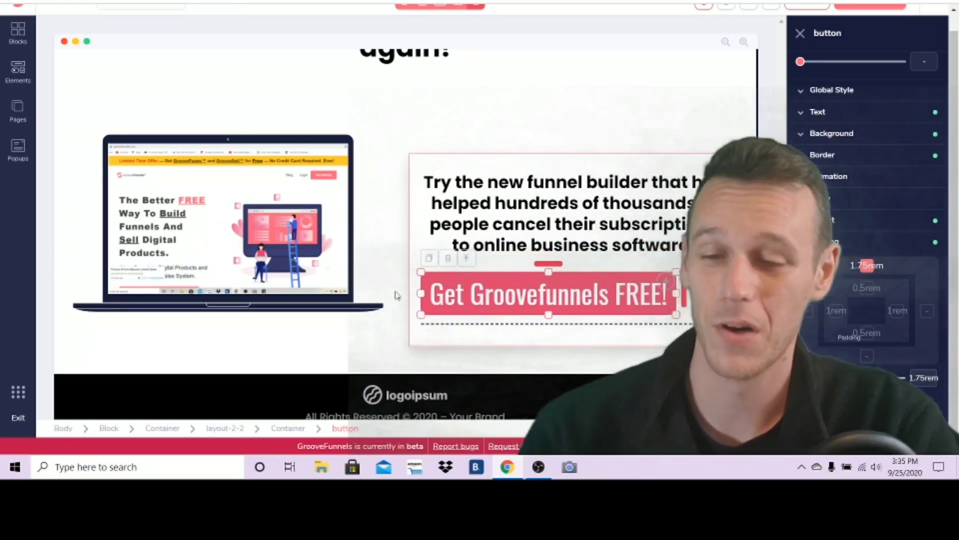
{"action": "scroll", "coordinate": [390, 146], "scroll_direction": "down", "scroll_amount": 1}
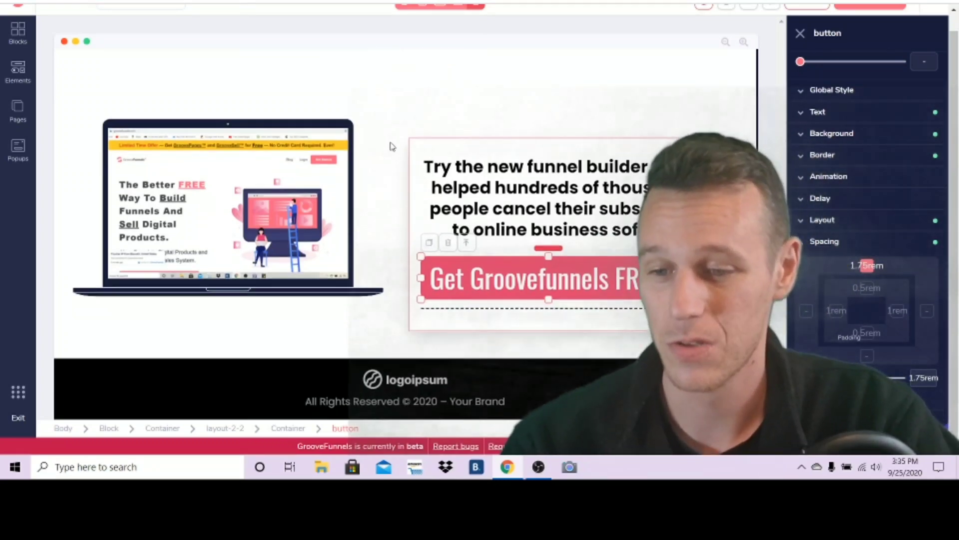
Step: Replace the footer's copyright line with "Made by" followed by the site creator's full name
{"action": "double_click", "coordinate": [406, 400]}
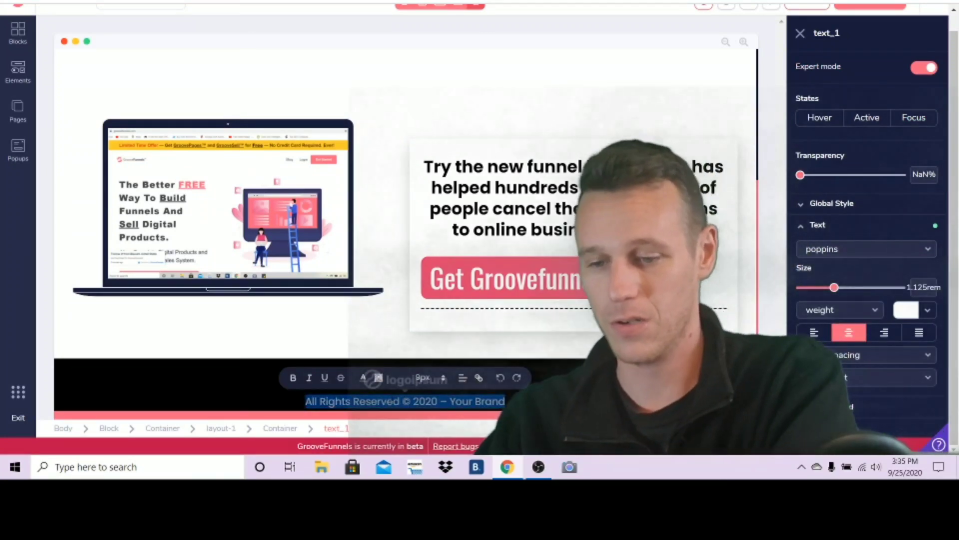
{"action": "type", "text": "Made by James"}
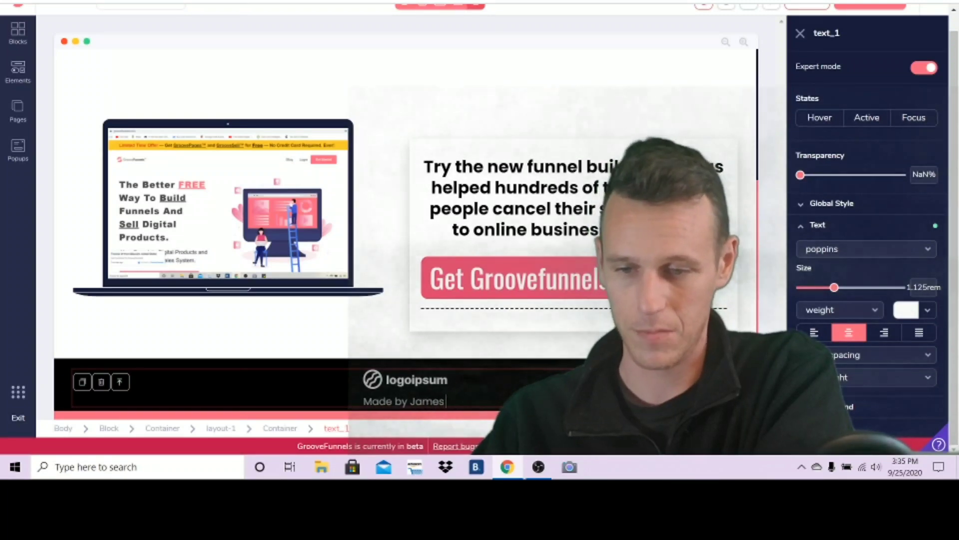
{"action": "type", "text": " Jernigan"}
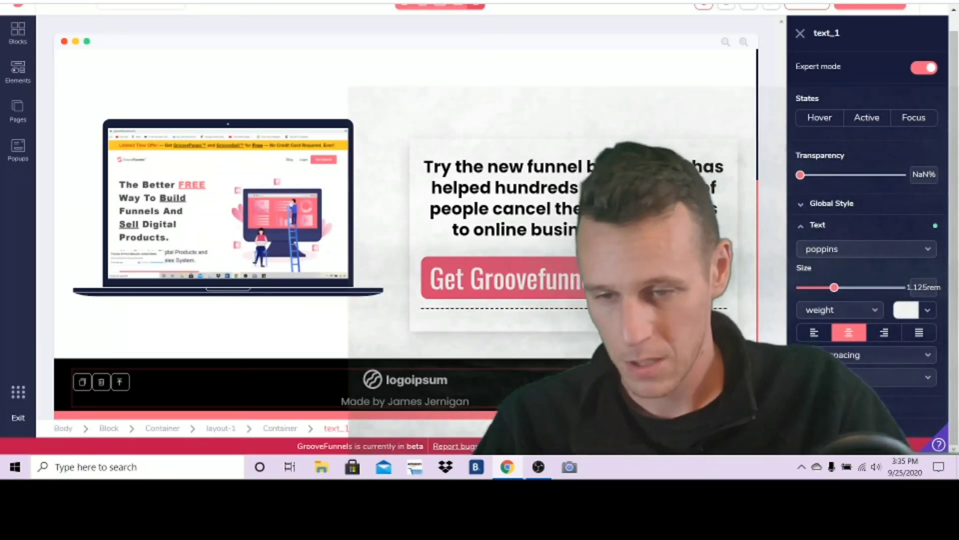
Step: Delete the logo image from the blue header, along with the empty container it leaves behind
{"action": "scroll", "coordinate": [521, 357], "scroll_direction": "up", "scroll_amount": 5}
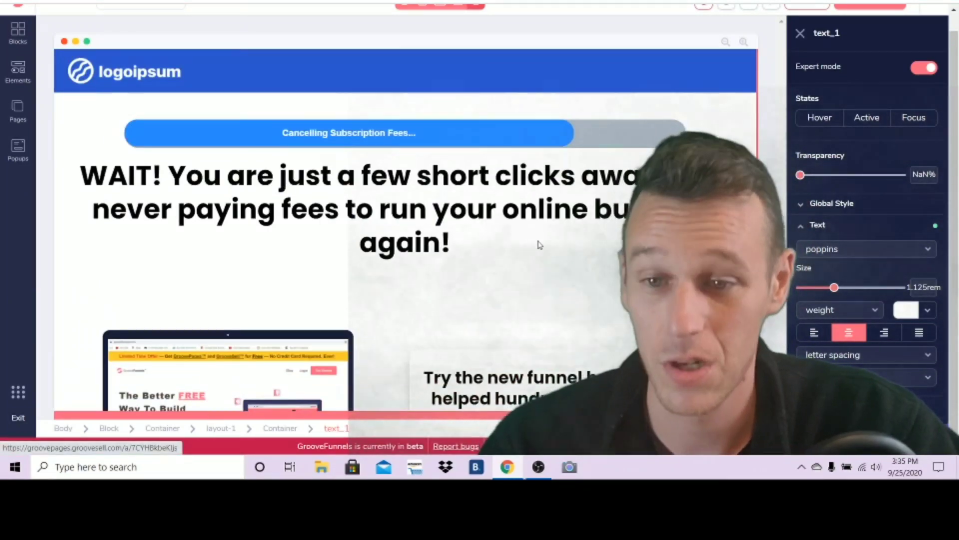
{"action": "left_click", "coordinate": [96, 67]}
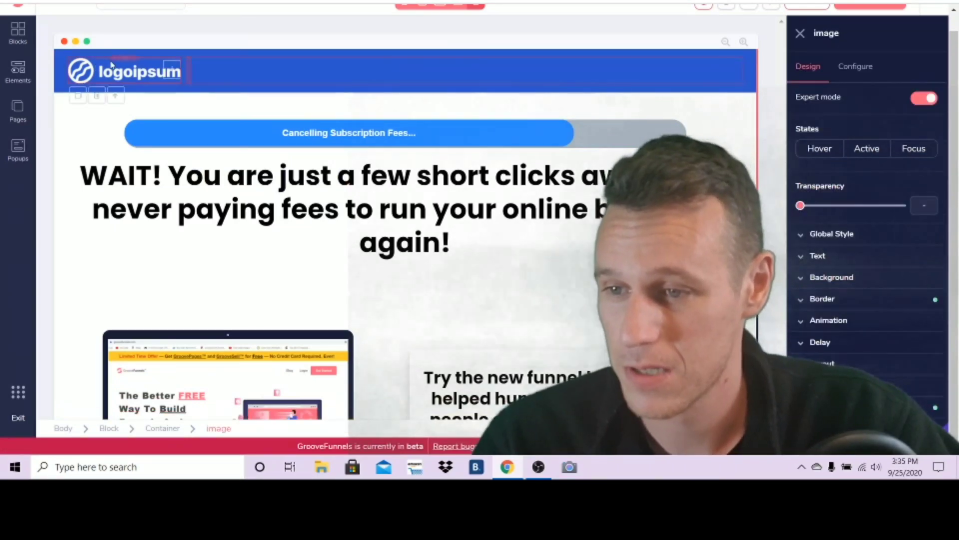
{"action": "left_click", "coordinate": [96, 94]}
{"action": "left_click", "coordinate": [502, 248]}
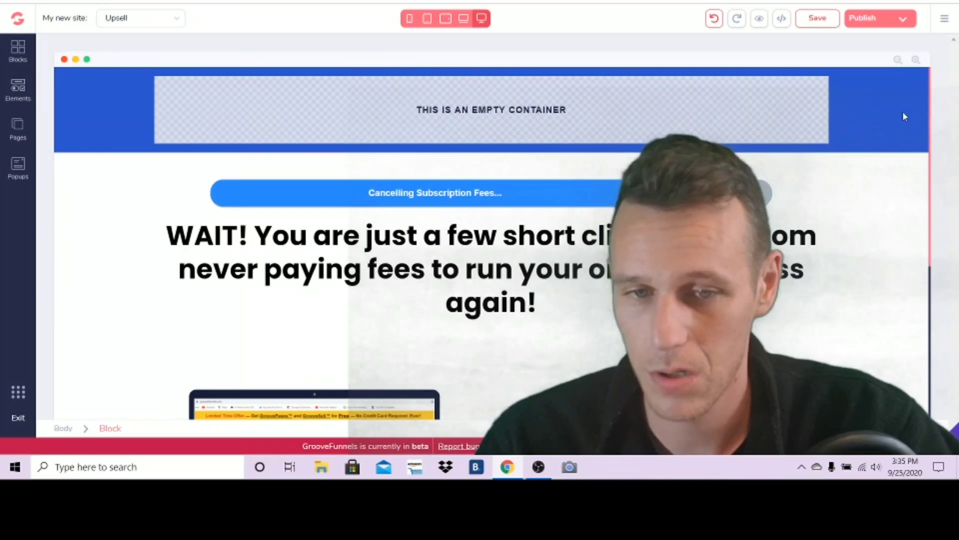
{"action": "left_click", "coordinate": [433, 105]}
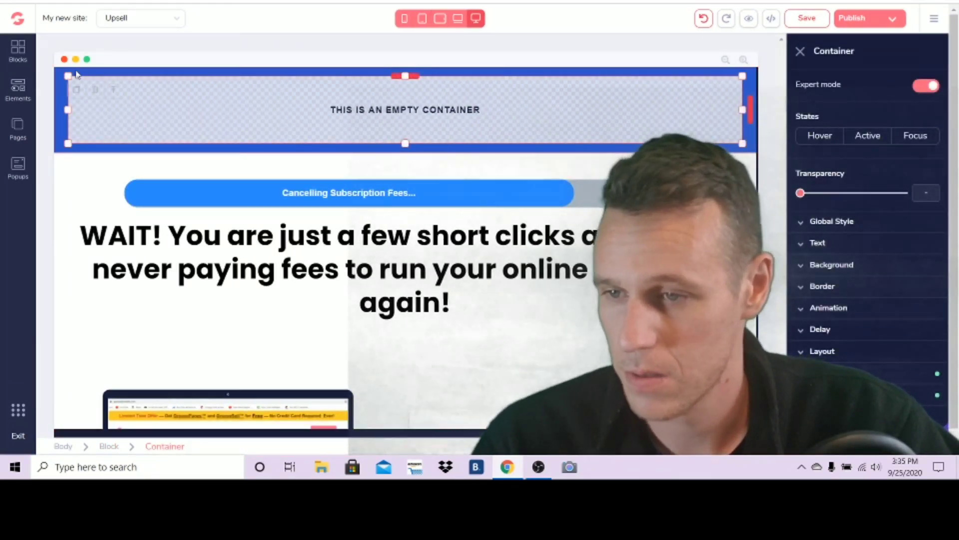
{"action": "left_click", "coordinate": [95, 90]}
{"action": "left_click", "coordinate": [501, 246]}
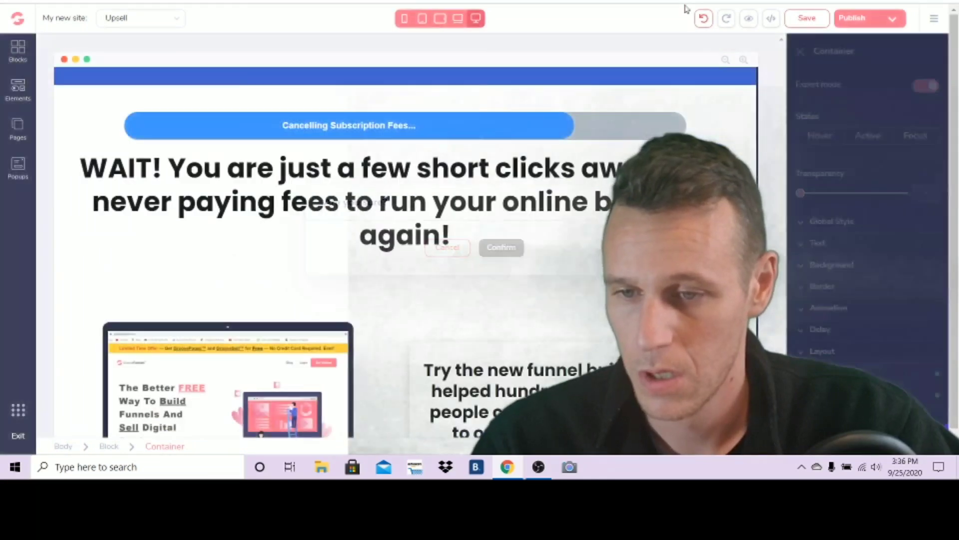
{"action": "scroll", "coordinate": [553, 174], "scroll_direction": "down", "scroll_amount": 5}
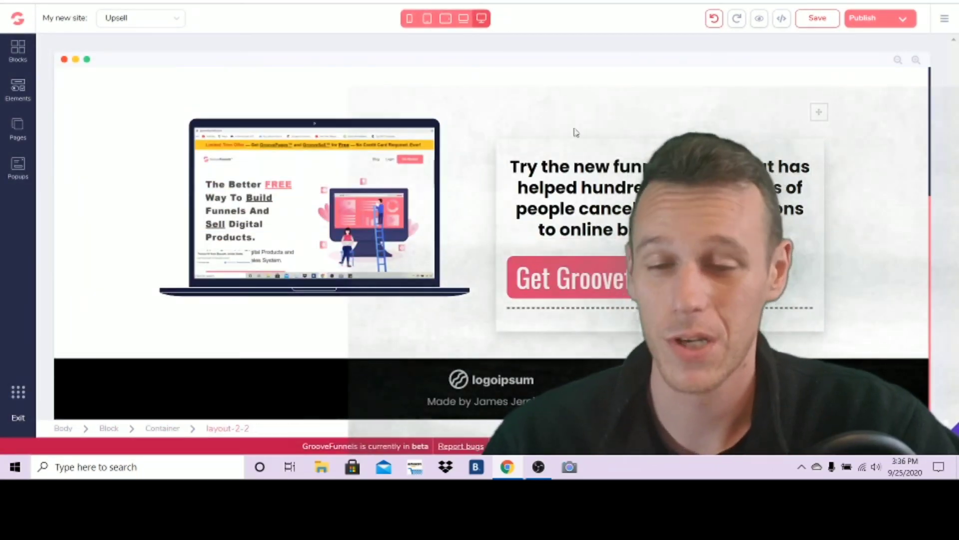
{"action": "scroll", "coordinate": [554, 174], "scroll_direction": "up", "scroll_amount": 5}
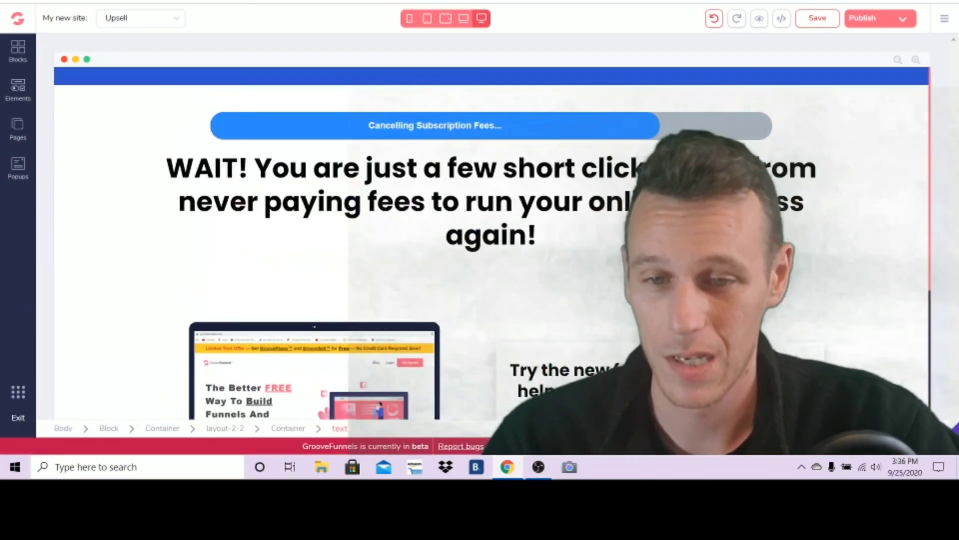
Step: Open the Upsell page's settings and set both its page name and page title to "Cancel Fees"
{"action": "left_click", "coordinate": [18, 128]}
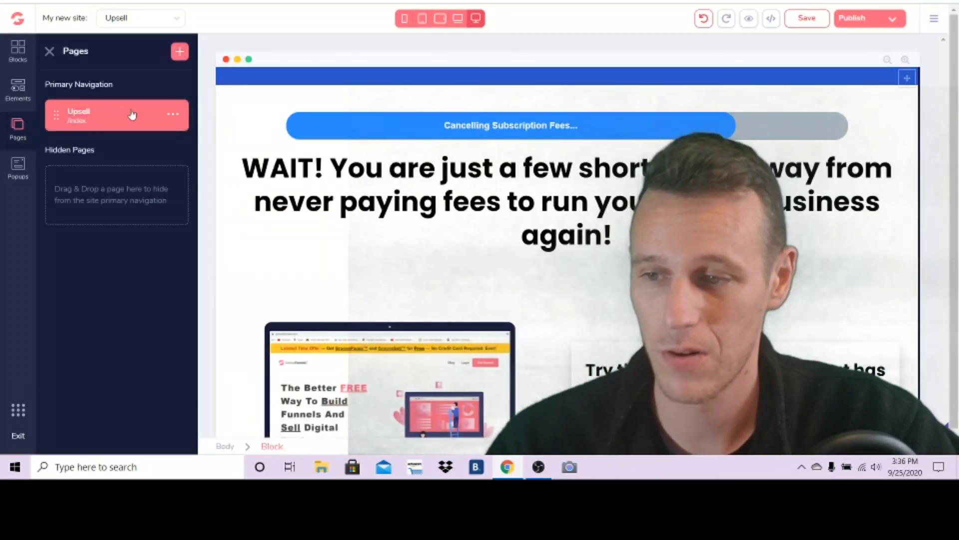
{"action": "left_click", "coordinate": [173, 114]}
{"action": "left_click", "coordinate": [97, 144]}
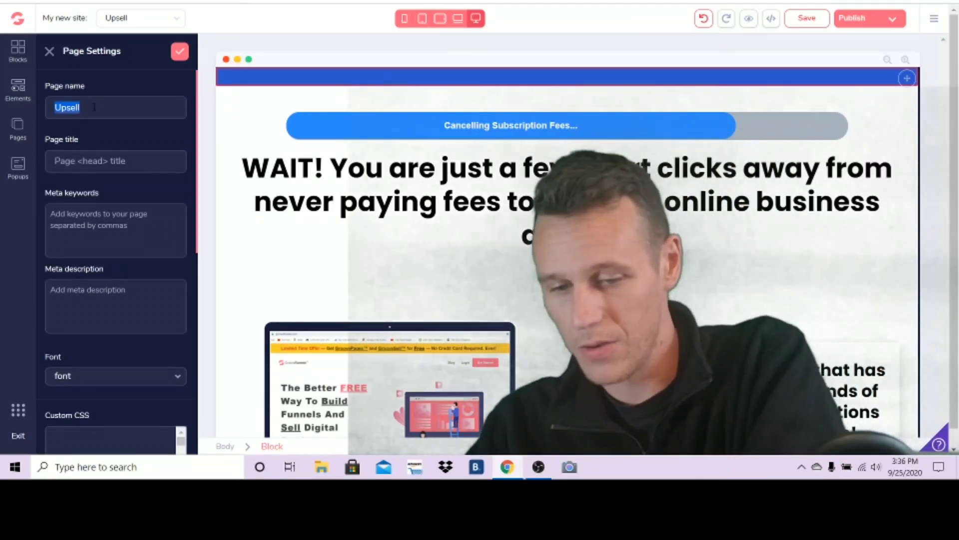
{"action": "type", "text": "Cancel Fees"}
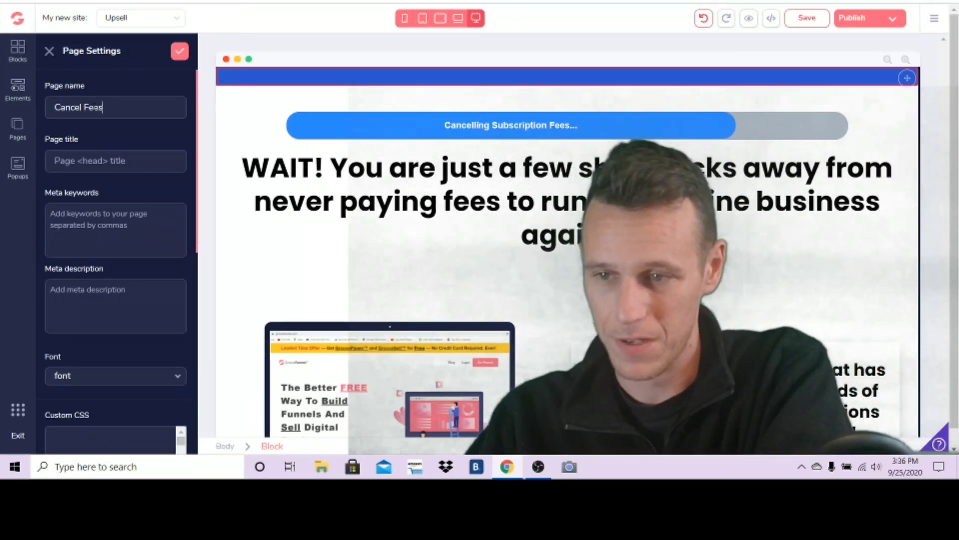
{"action": "type", "text": "Can"}
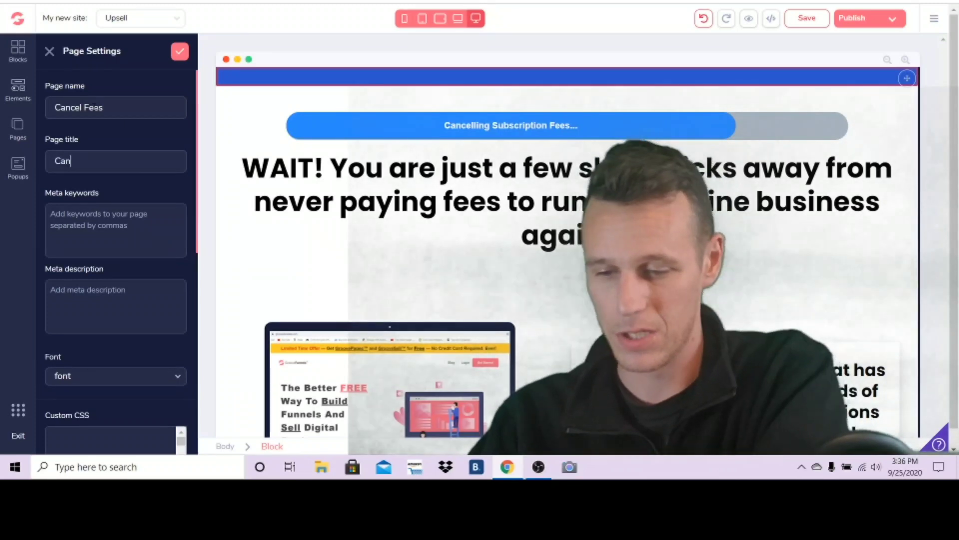
{"action": "type", "text": "cel Fees"}
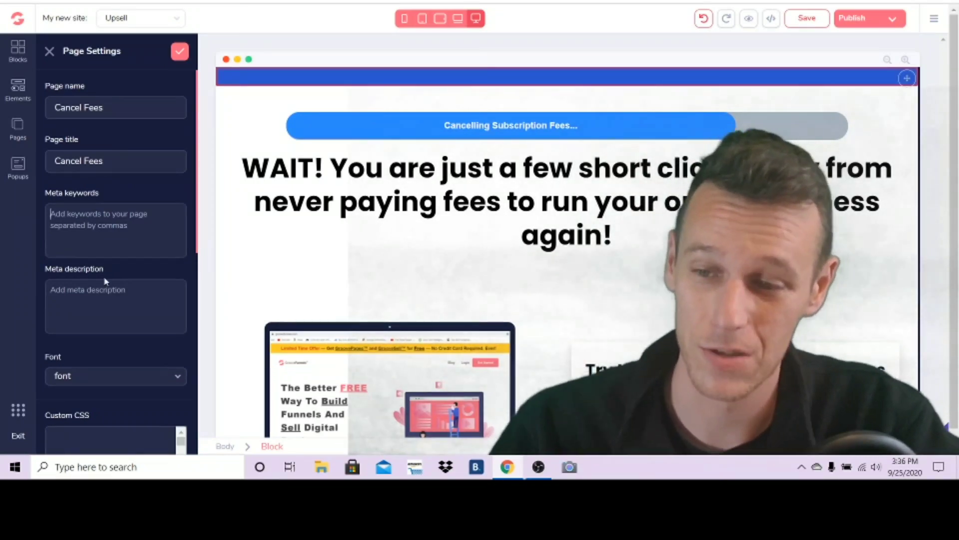
Step: Enter "cancel fees now" as the page's meta description
{"action": "left_click", "coordinate": [111, 254]}
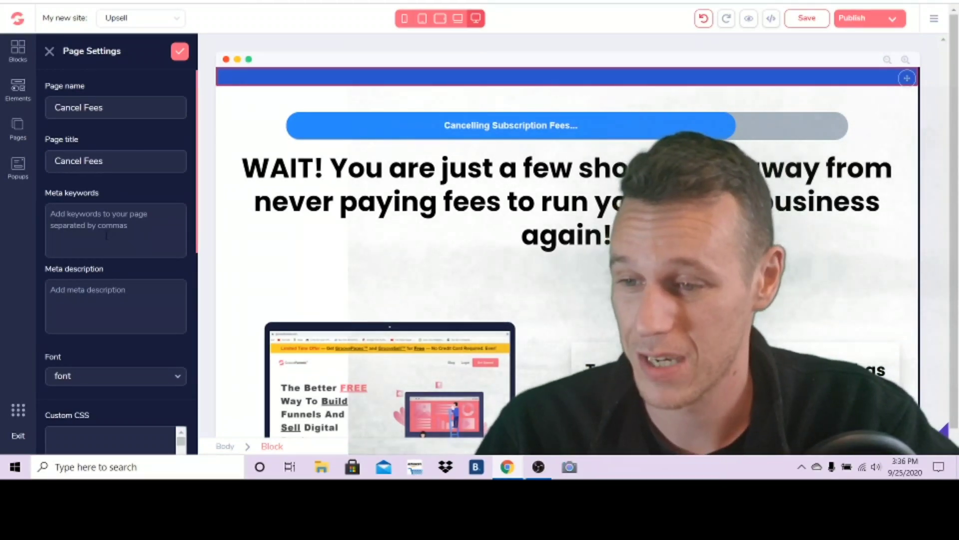
{"action": "scroll", "coordinate": [164, 211], "scroll_direction": "down", "scroll_amount": 3}
{"action": "scroll", "coordinate": [150, 195], "scroll_direction": "up", "scroll_amount": 3}
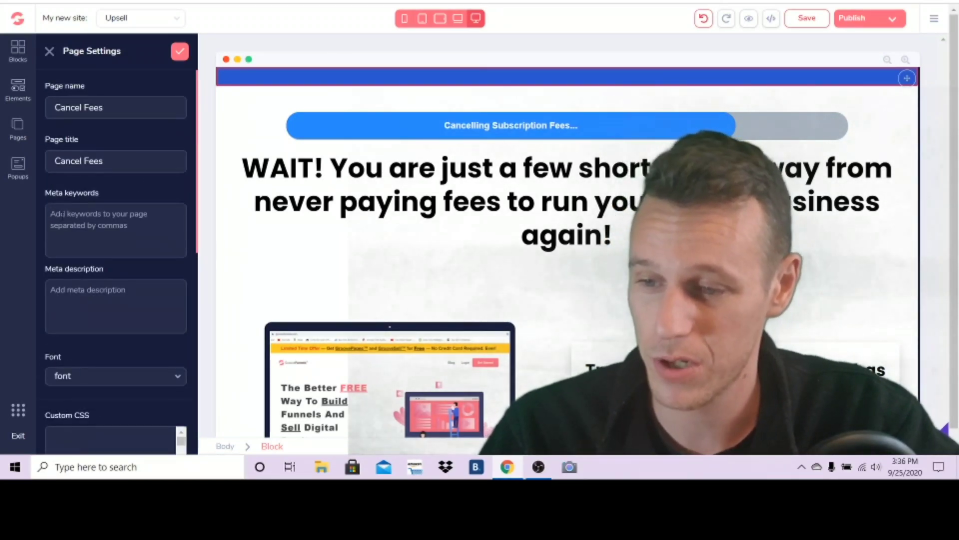
{"action": "left_click", "coordinate": [107, 295]}
{"action": "type", "text": "cancel feees now"}
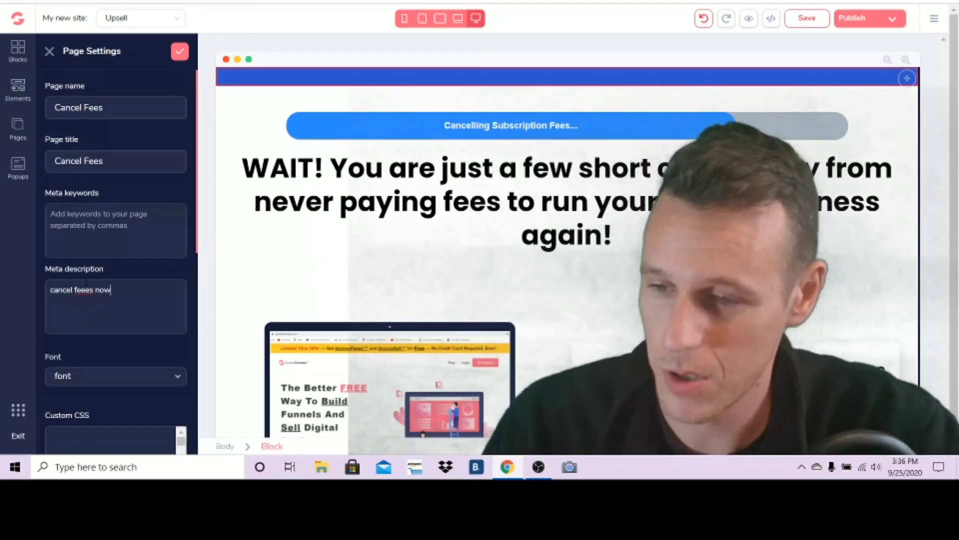
{"action": "left_click", "coordinate": [80, 290]}
{"action": "key", "text": "BackSpace"}
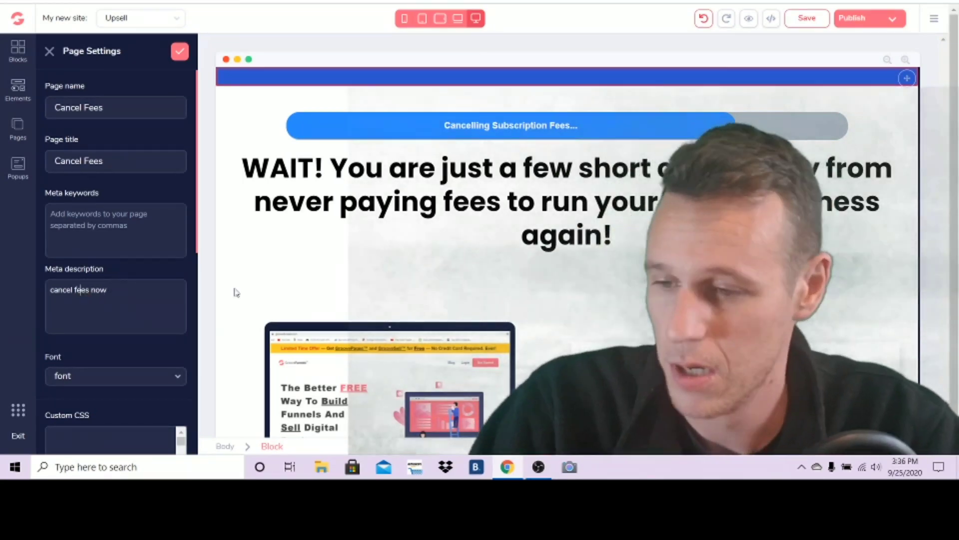
Step: Set the page's Open Graph image to the crowned purple eyeball picture from the image library
{"action": "scroll", "coordinate": [135, 264], "scroll_direction": "down", "scroll_amount": 3}
{"action": "scroll", "coordinate": [157, 159], "scroll_direction": "down", "scroll_amount": 5}
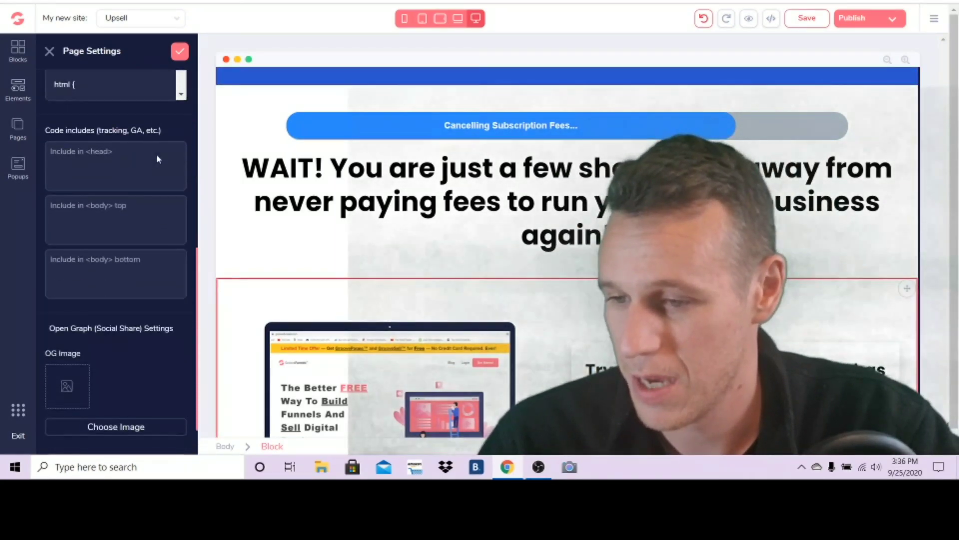
{"action": "left_click", "coordinate": [110, 381]}
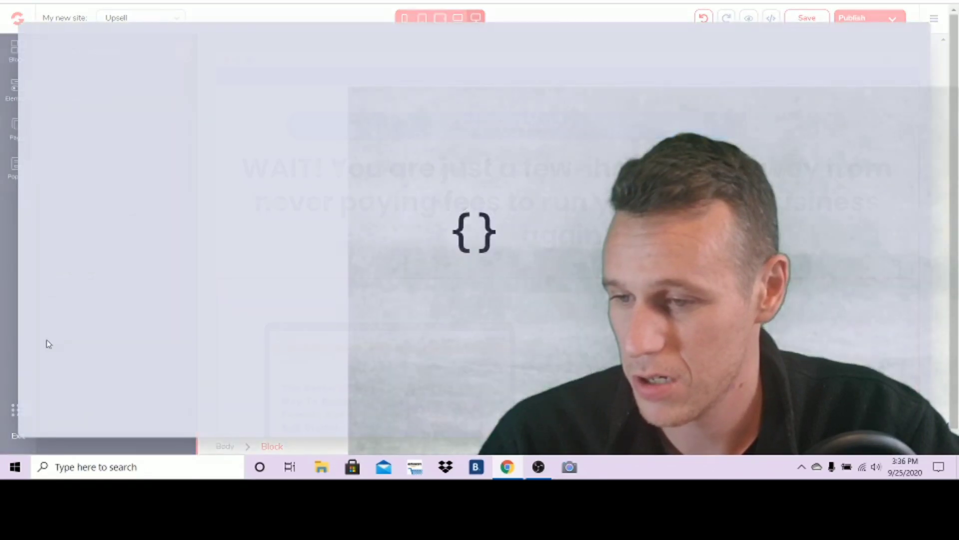
{"action": "scroll", "coordinate": [377, 187], "scroll_direction": "down", "scroll_amount": 3}
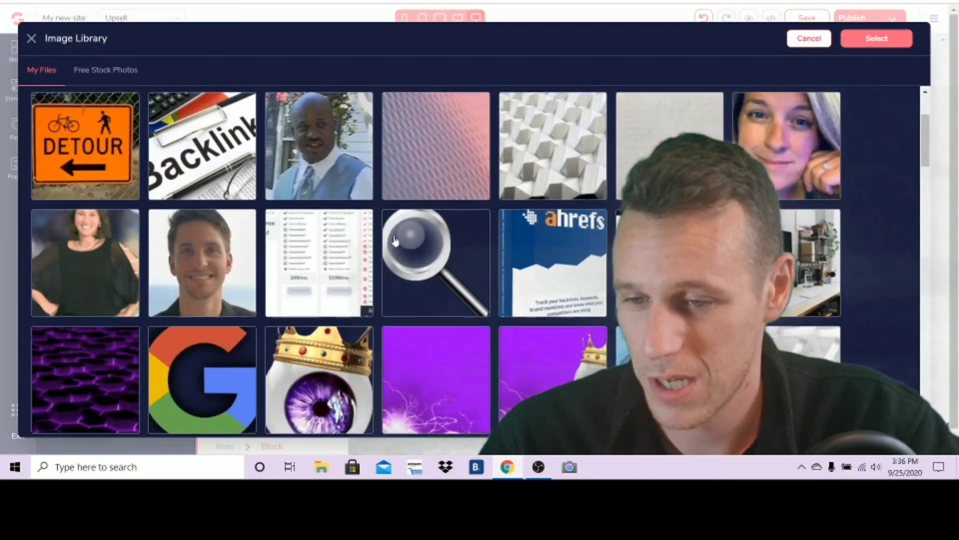
{"action": "scroll", "coordinate": [389, 225], "scroll_direction": "up", "scroll_amount": 3}
{"action": "scroll", "coordinate": [414, 302], "scroll_direction": "down", "scroll_amount": 5}
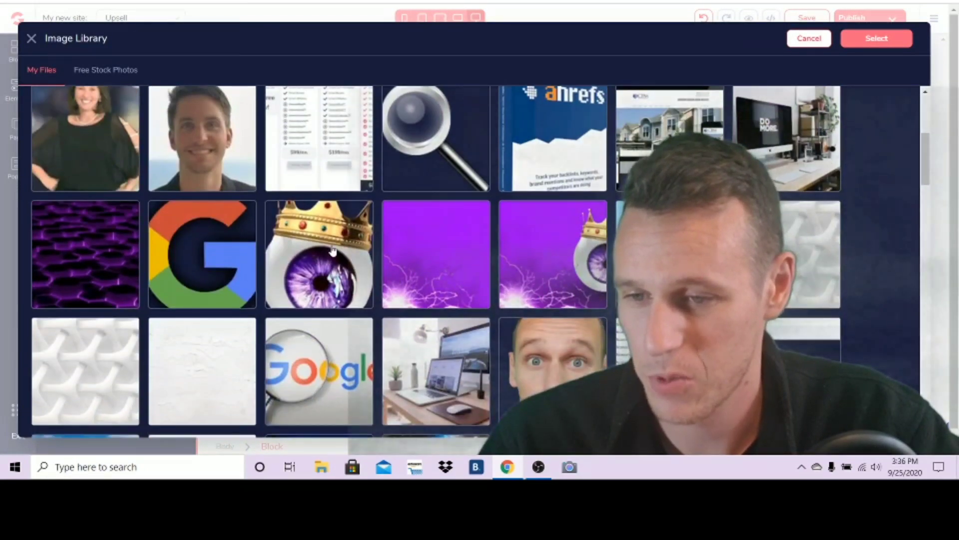
{"action": "left_click", "coordinate": [340, 270]}
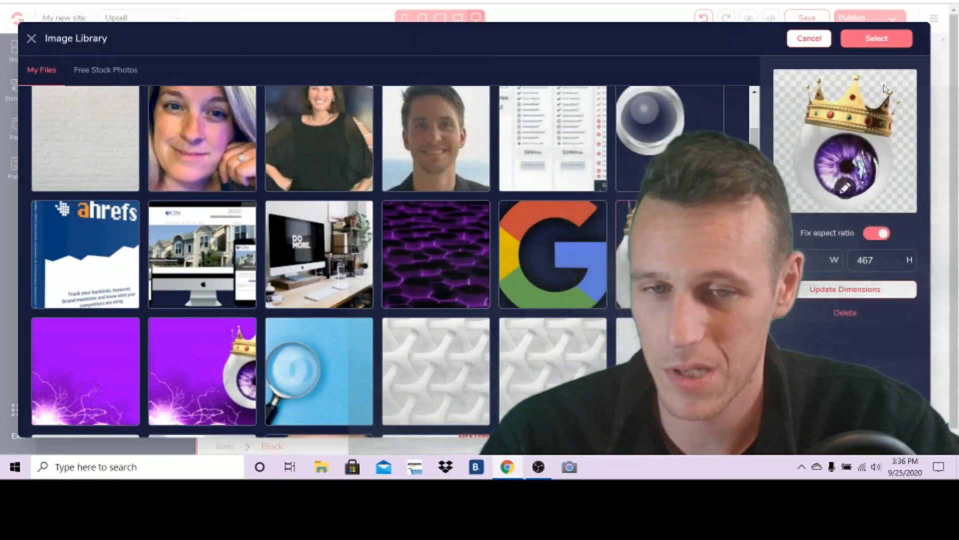
{"action": "left_click", "coordinate": [877, 38]}
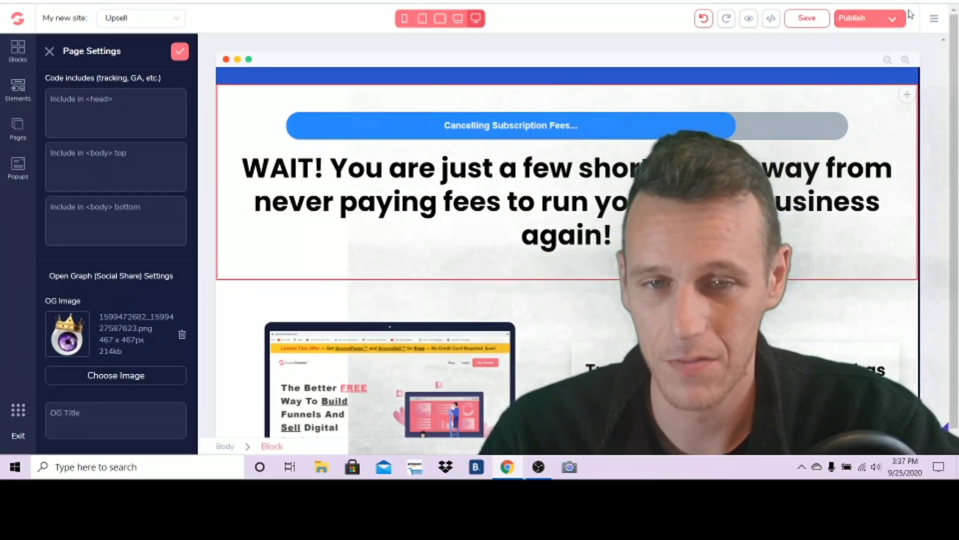
{"action": "left_click", "coordinate": [936, 19]}
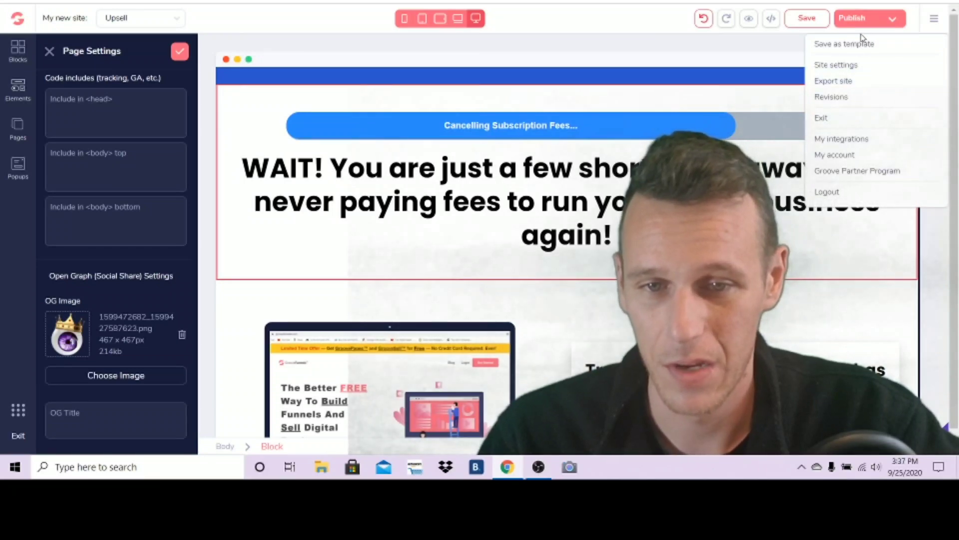
{"action": "left_click", "coordinate": [838, 65]}
{"action": "left_click", "coordinate": [18, 128]}
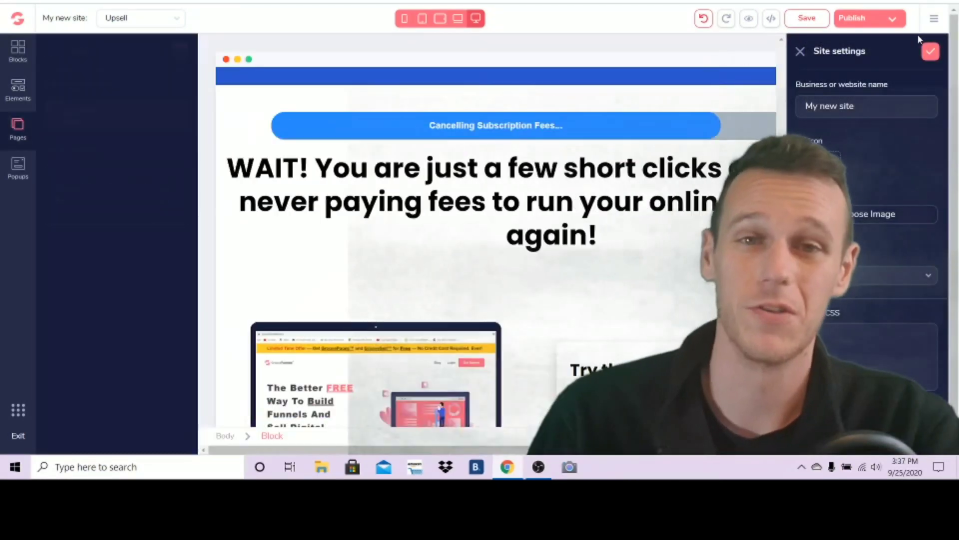
{"action": "left_click", "coordinate": [224, 135]}
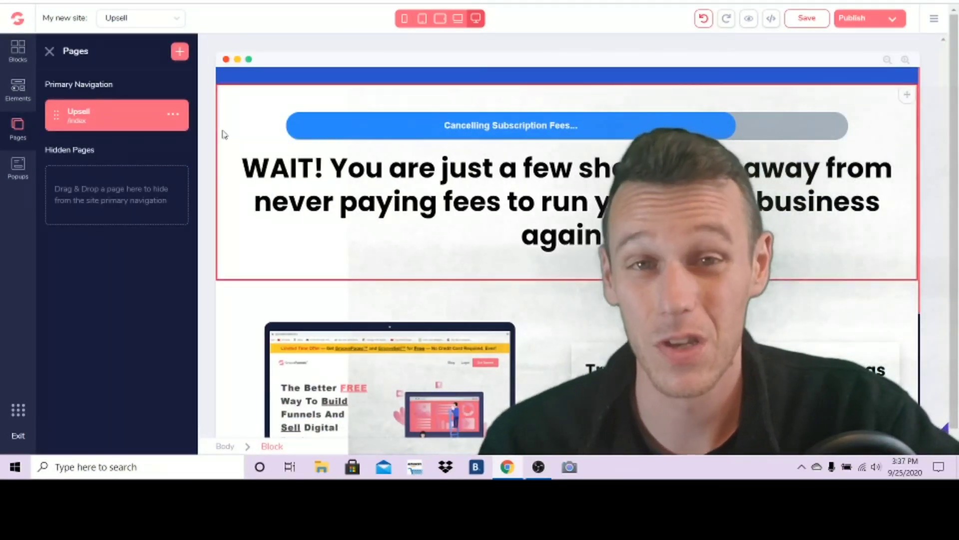
{"action": "left_click", "coordinate": [400, 146]}
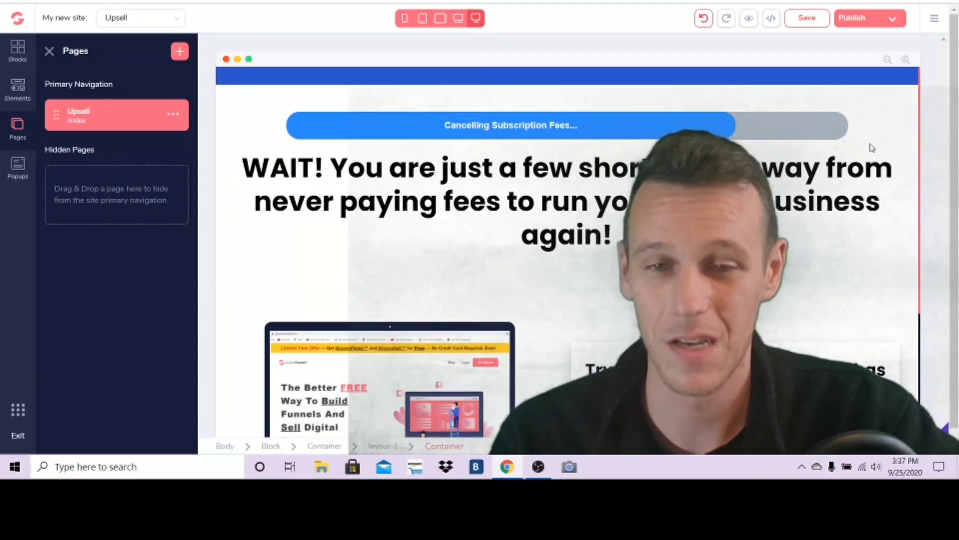
Step: Open the site settings and set the business or website name to "Cancel Fees dot com"
{"action": "left_click", "coordinate": [935, 23]}
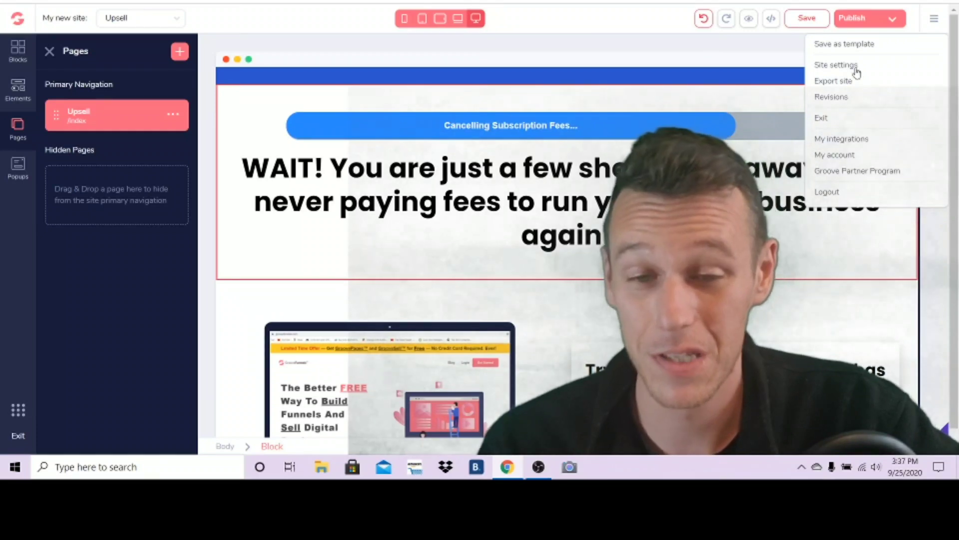
{"action": "left_click", "coordinate": [845, 68]}
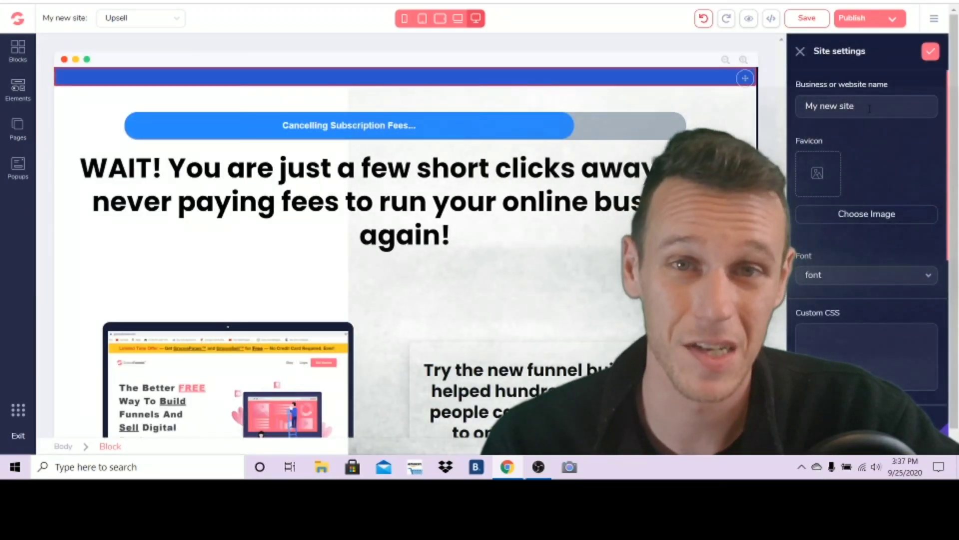
{"action": "triple_click", "coordinate": [870, 107]}
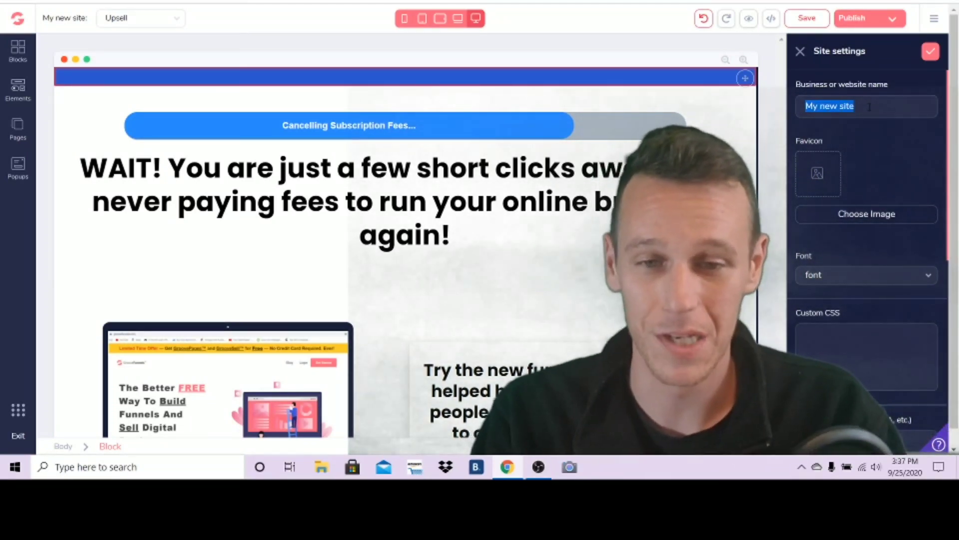
{"action": "type", "text": "C"}
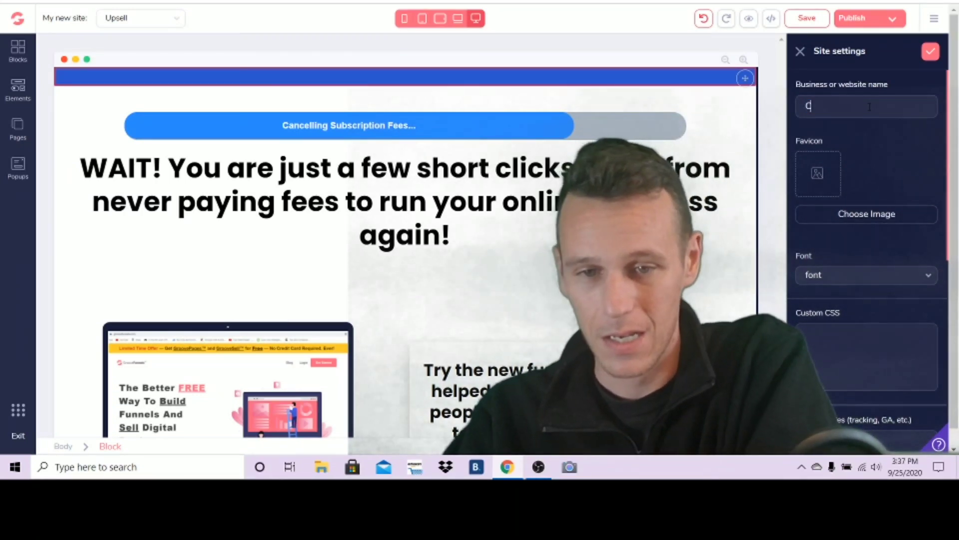
{"action": "type", "text": "ancel Fees"}
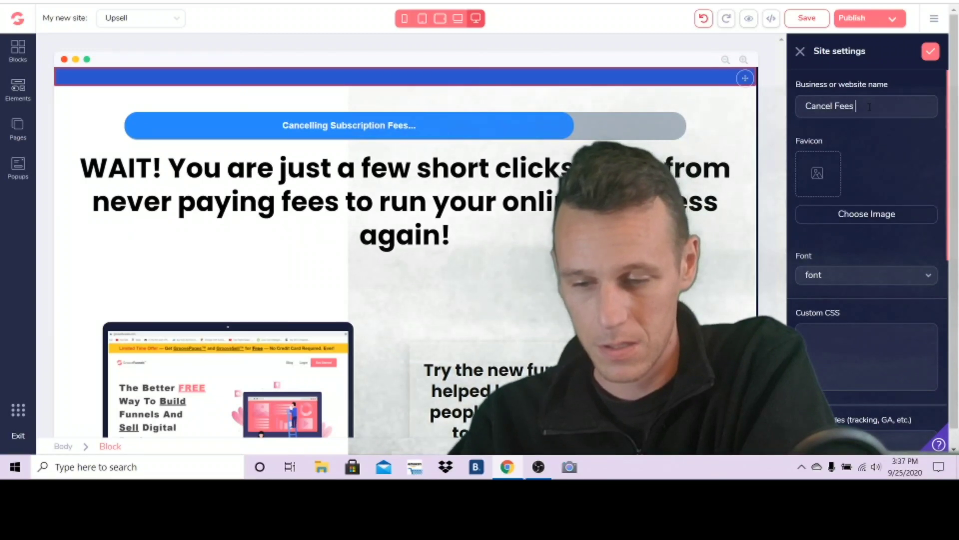
{"action": "type", "text": " dot com"}
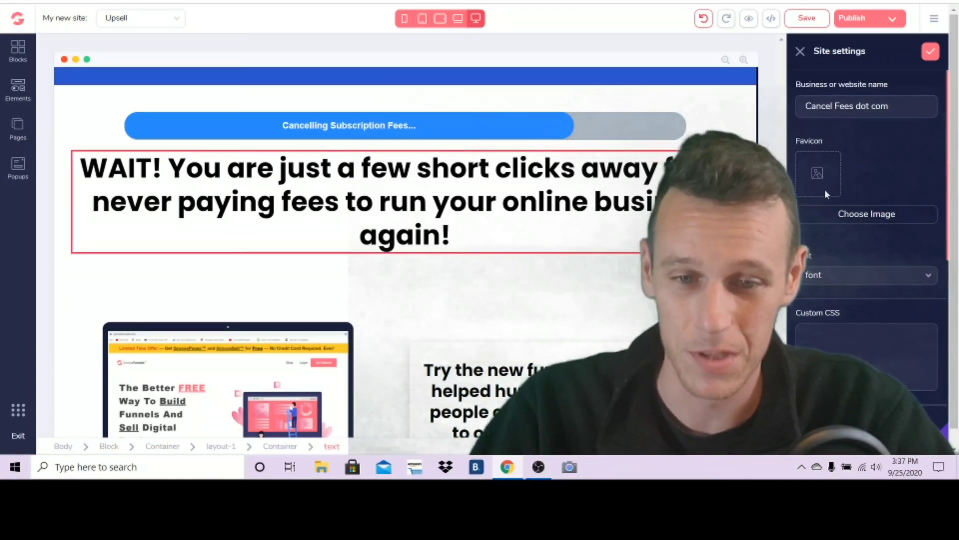
Step: Set the site-wide Open Graph image to the crowned purple eyeball picture from the image library
{"action": "scroll", "coordinate": [858, 162], "scroll_direction": "down", "scroll_amount": 10}
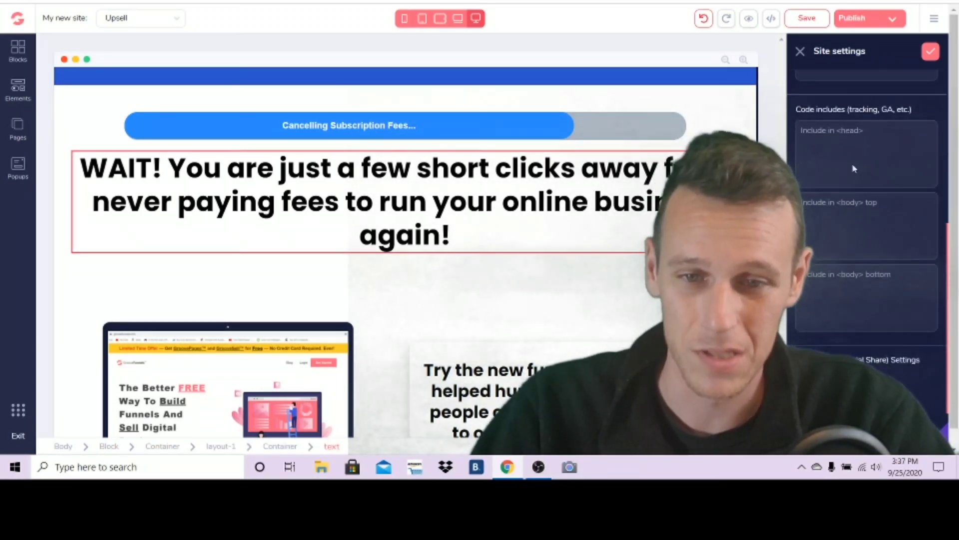
{"action": "scroll", "coordinate": [868, 248], "scroll_direction": "down", "scroll_amount": 5}
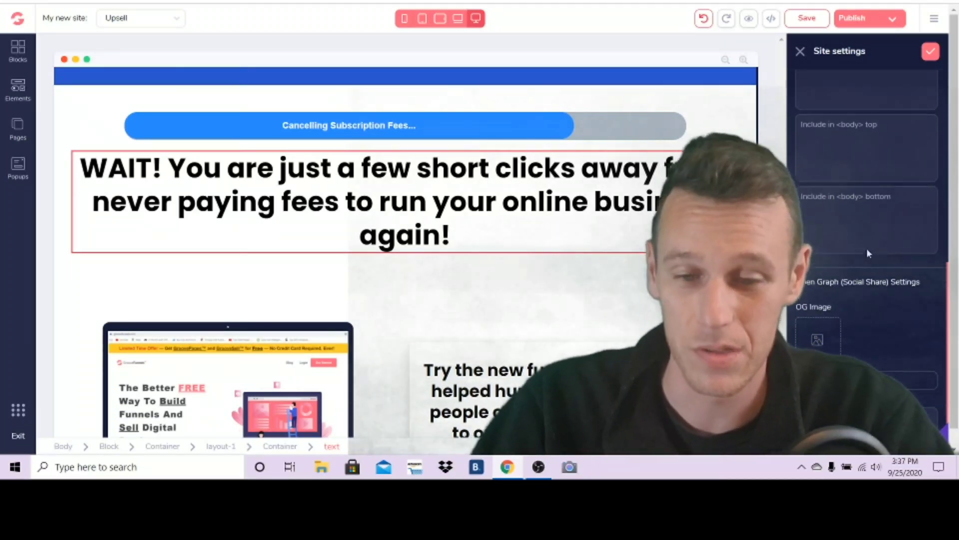
{"action": "left_click", "coordinate": [869, 356]}
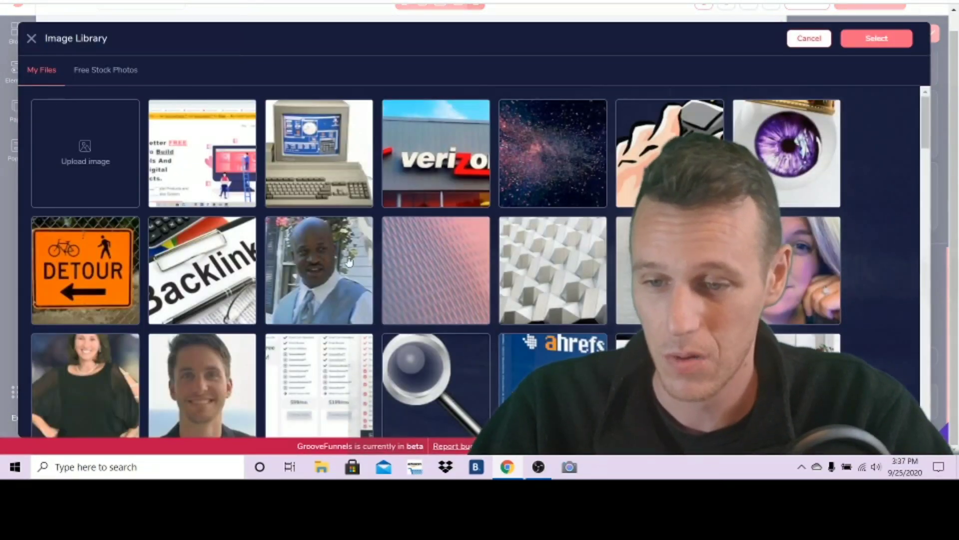
{"action": "scroll", "coordinate": [308, 180], "scroll_direction": "down", "scroll_amount": 5}
{"action": "left_click", "coordinate": [308, 180]}
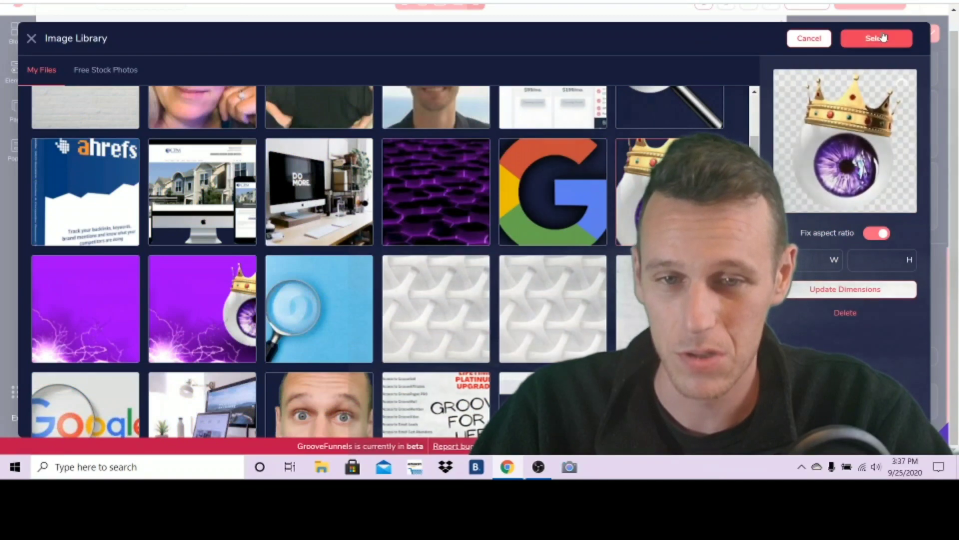
{"action": "left_click", "coordinate": [877, 38]}
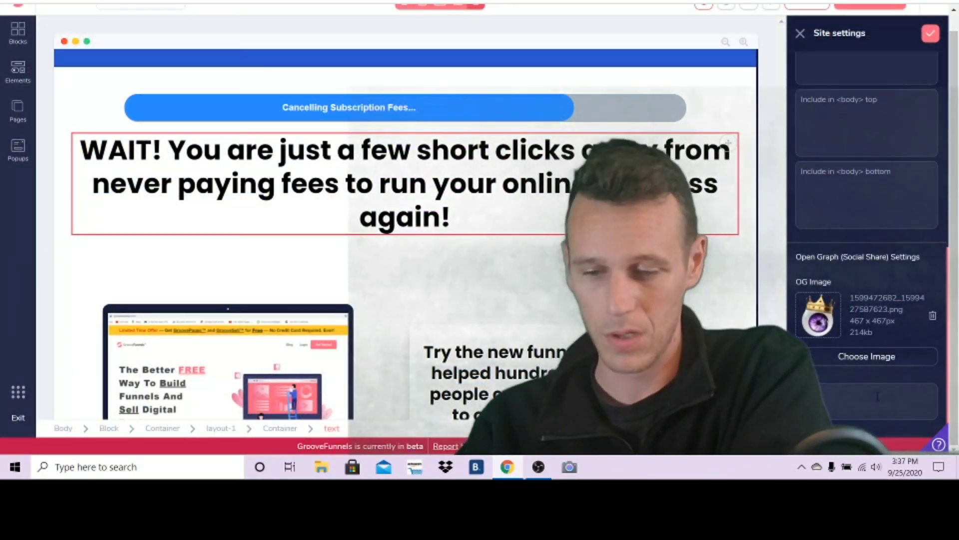
Step: Enter "Cancel all your website fees now" in the site settings' Open Graph title
{"action": "type", "text": "Cancel all your websi"}
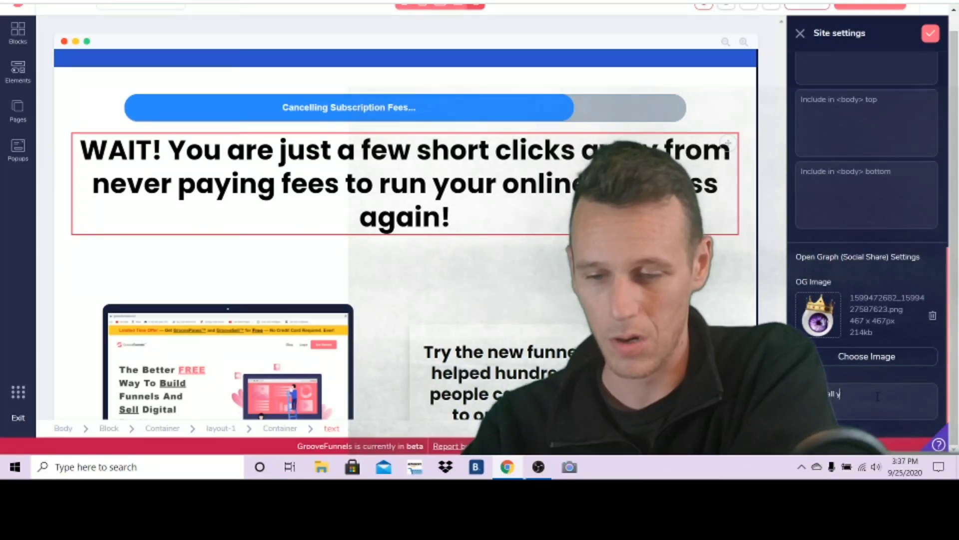
{"action": "type", "text": "te"}
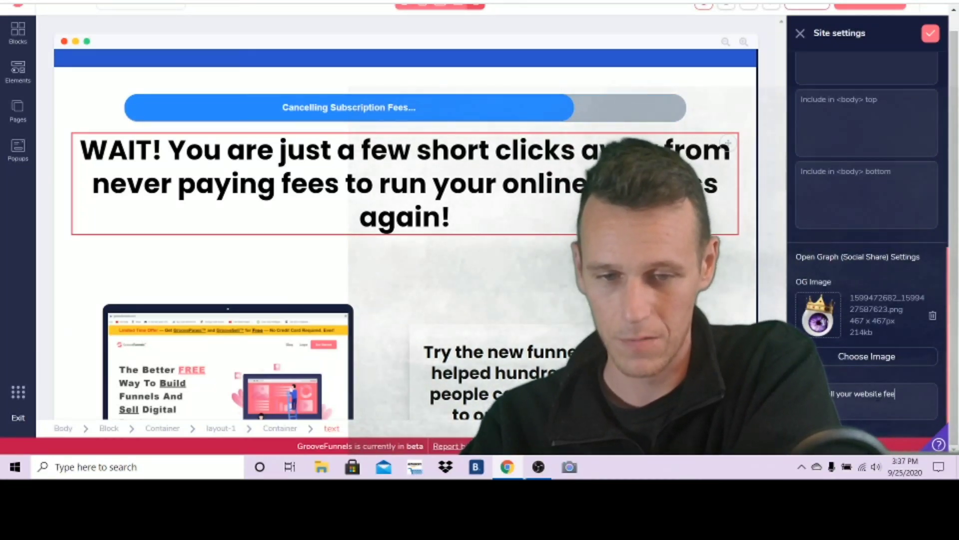
{"action": "type", "text": " fees now"}
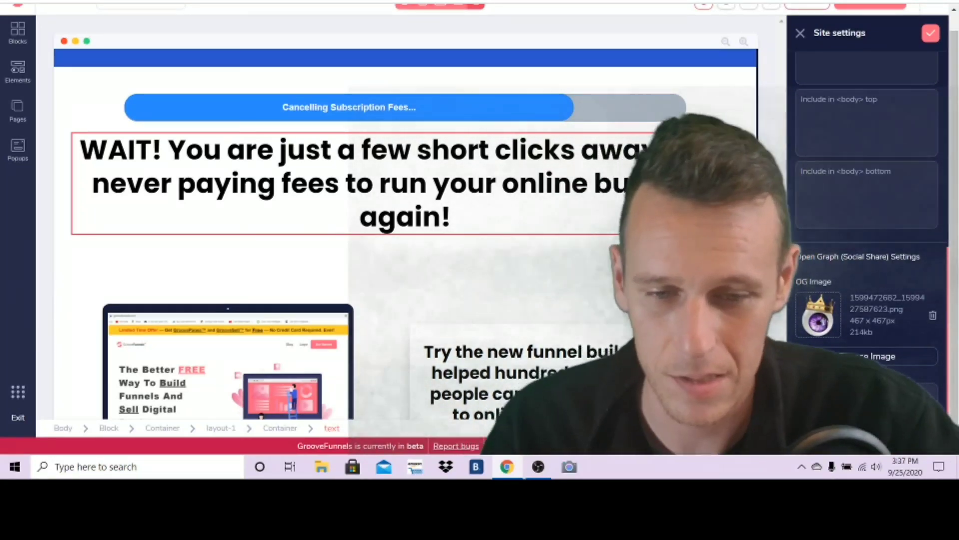
Step: Apply and close the site settings, and save the site
{"action": "left_click", "coordinate": [649, 269]}
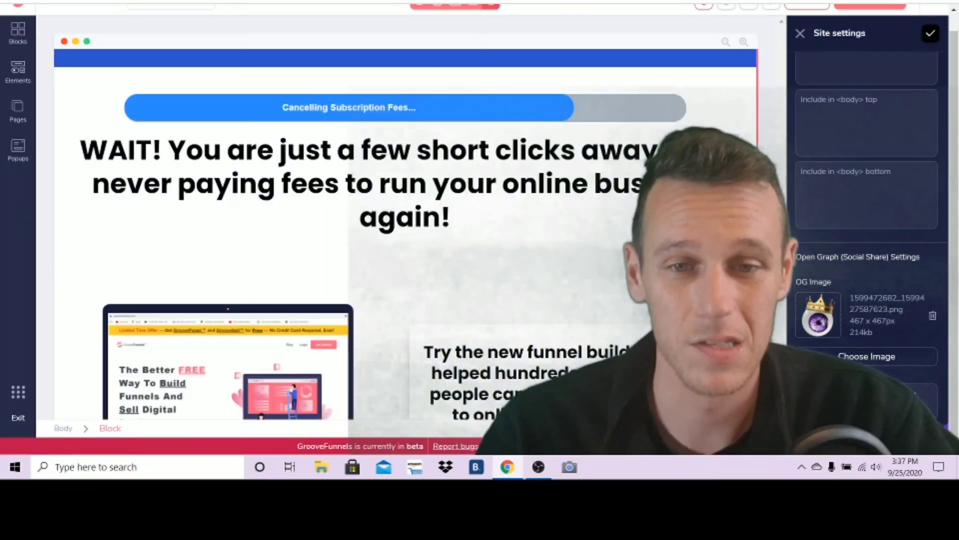
{"action": "left_click", "coordinate": [801, 33]}
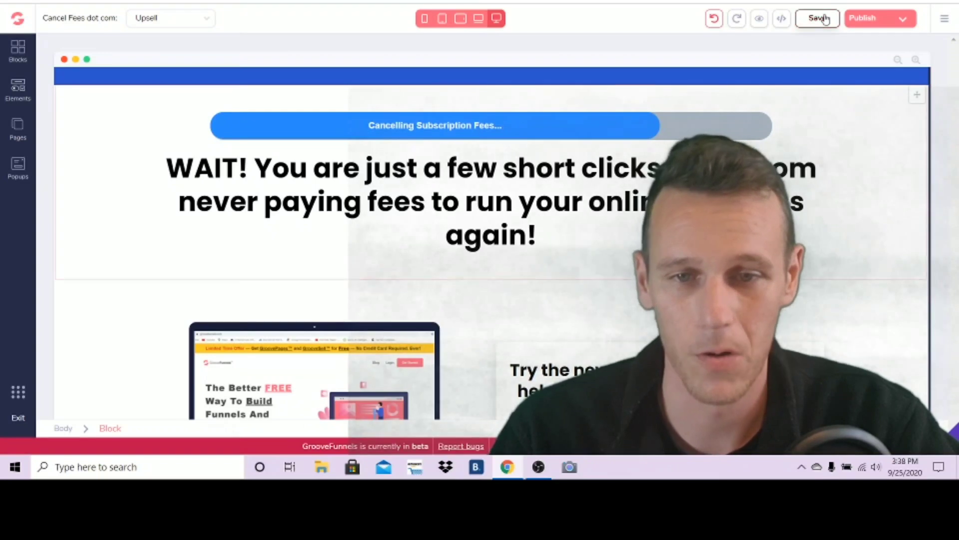
{"action": "left_click", "coordinate": [824, 19]}
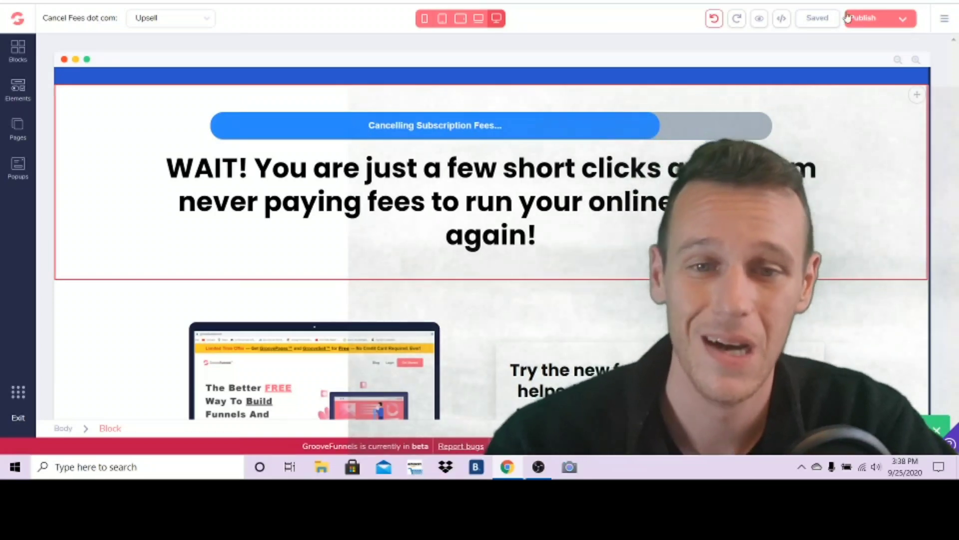
Step: Open the site's publishing settings, and copy the domain name cancelfees.com from its details page in Namecheap
{"action": "left_click", "coordinate": [882, 21]}
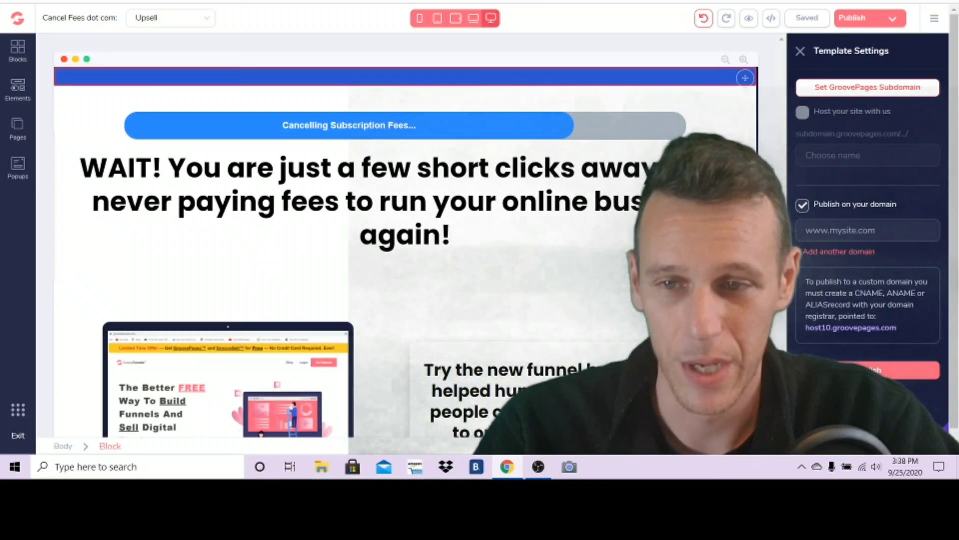
{"action": "key", "text": "ctrl+Tab"}
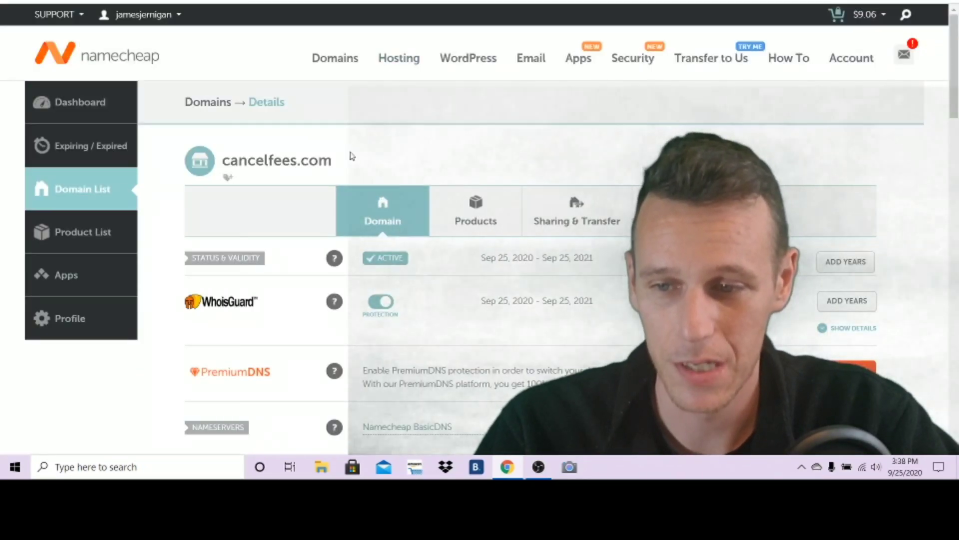
{"action": "left_click_drag", "start_coordinate": [352, 156], "coordinate": [293, 159]}
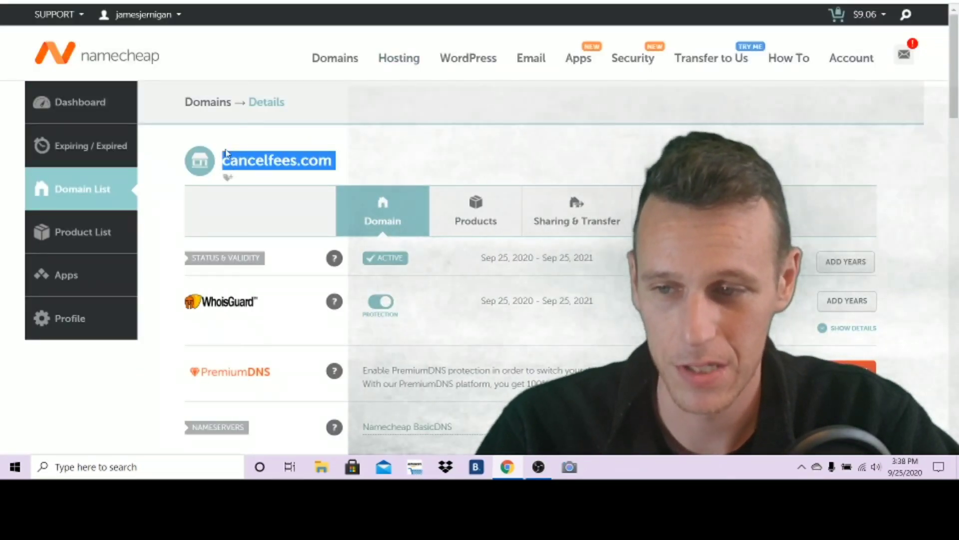
{"action": "right_click", "coordinate": [248, 157]}
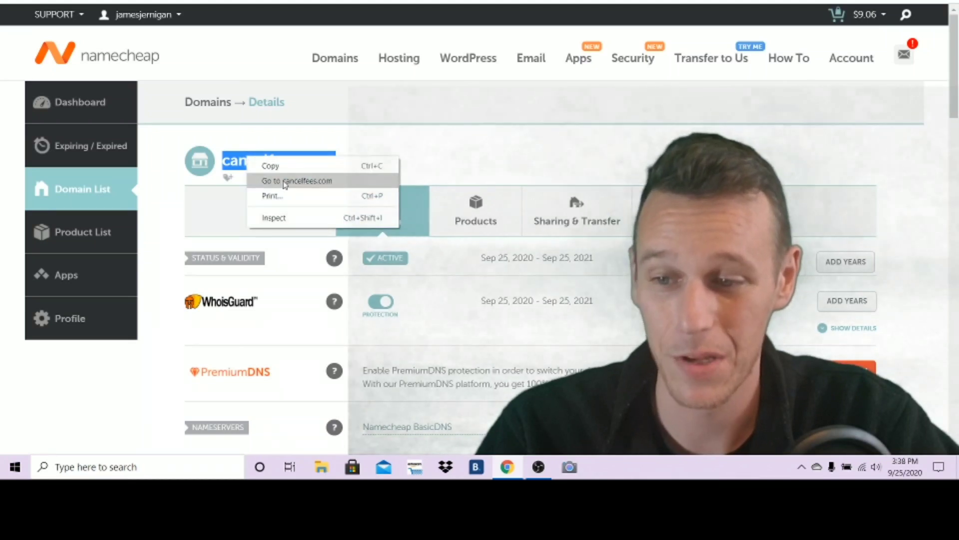
{"action": "left_click", "coordinate": [286, 165]}
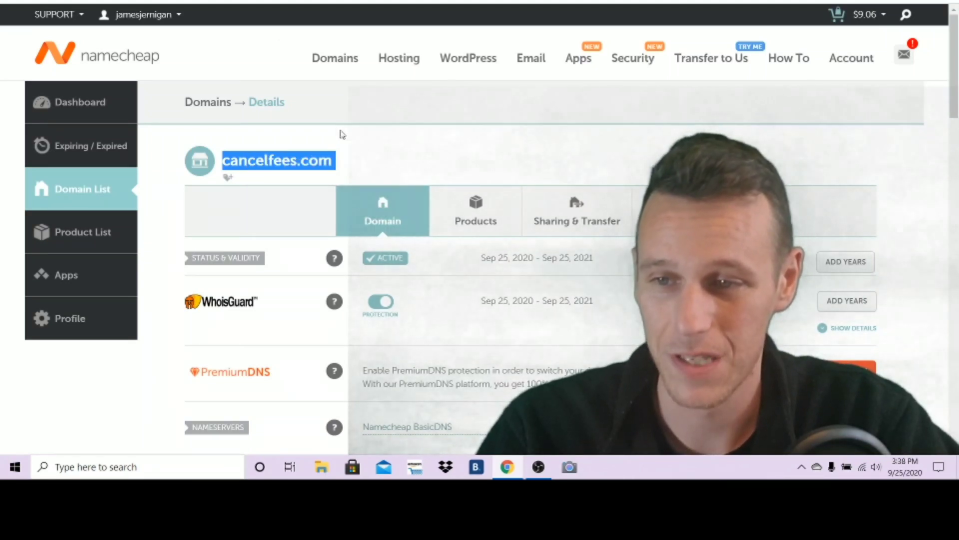
Step: Return to GroovePages, enter cancelfees.com as the custom domain to publish on, and publish the site
{"action": "left_click", "coordinate": [699, 1]}
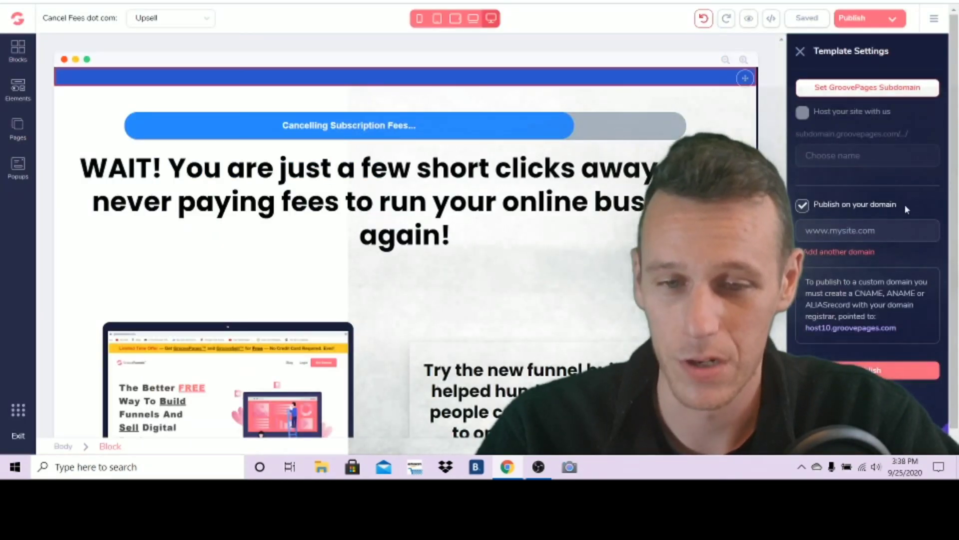
{"action": "right_click", "coordinate": [872, 231]}
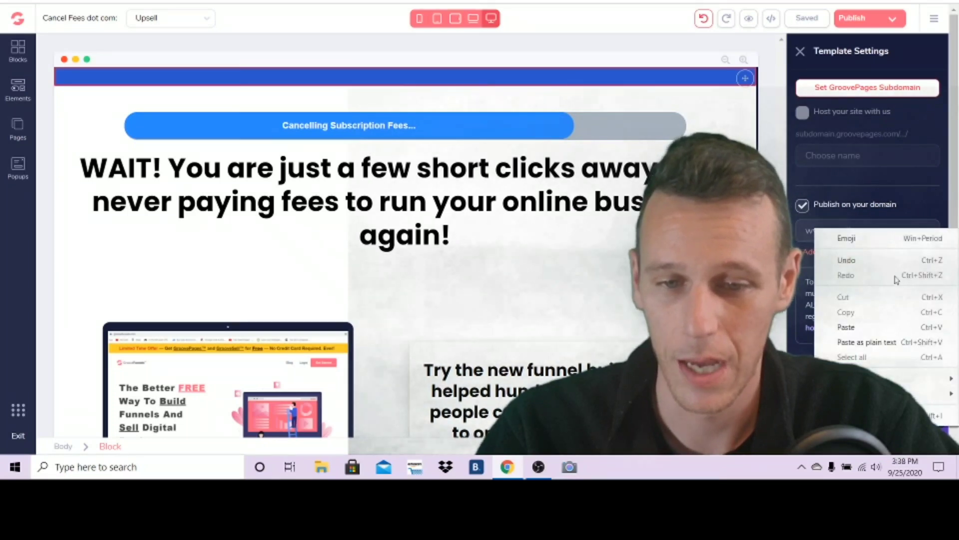
{"action": "left_click", "coordinate": [899, 328]}
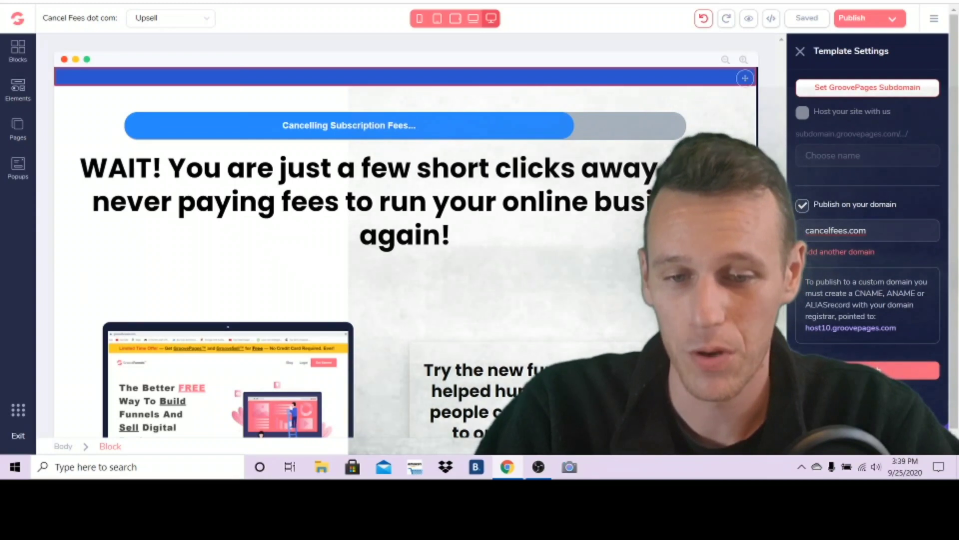
{"action": "left_click_drag", "start_coordinate": [896, 327], "coordinate": [826, 328]}
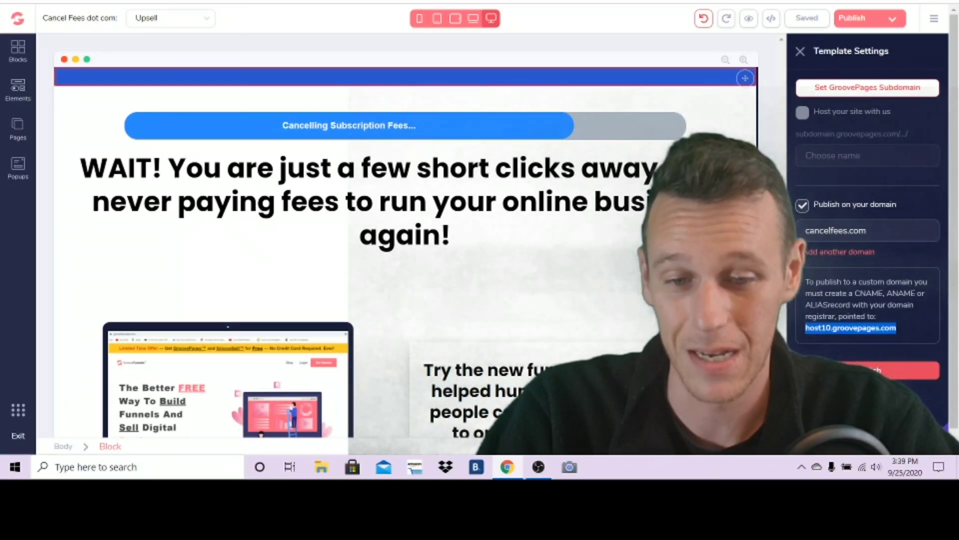
{"action": "left_click", "coordinate": [857, 371]}
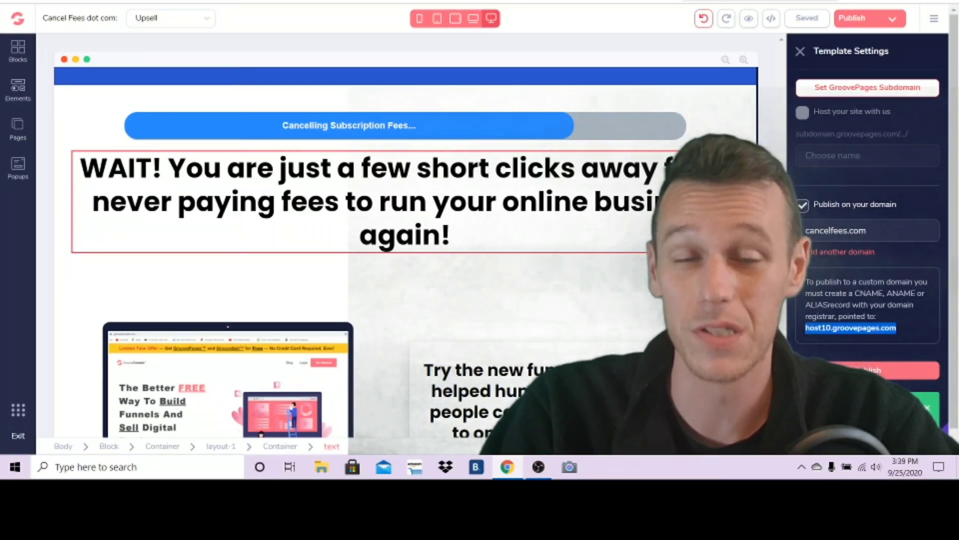
Step: Switch to Cloudflare and add cancelfees.com as a new site
{"action": "left_click", "coordinate": [440, 0]}
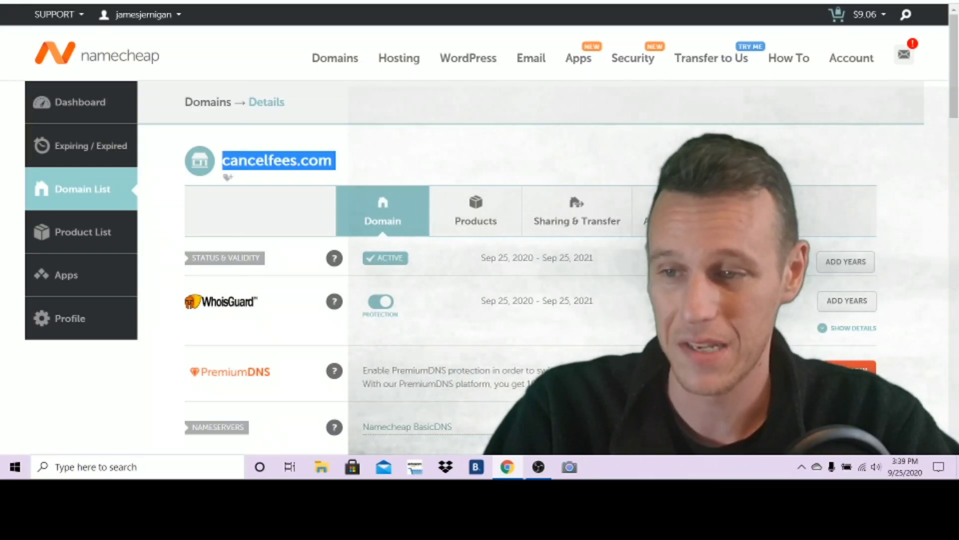
{"action": "left_click", "coordinate": [360, 0]}
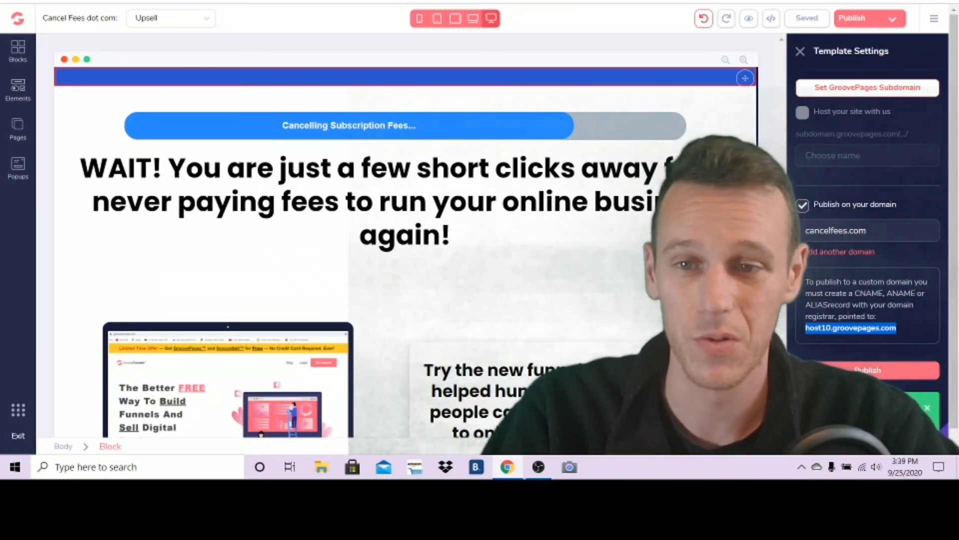
{"action": "left_click", "coordinate": [407, 0]}
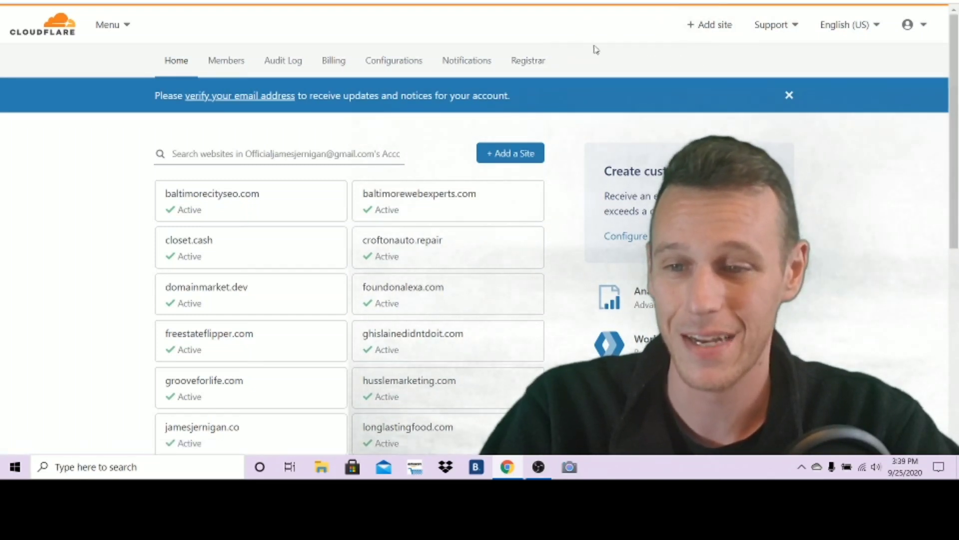
{"action": "left_click", "coordinate": [533, 155]}
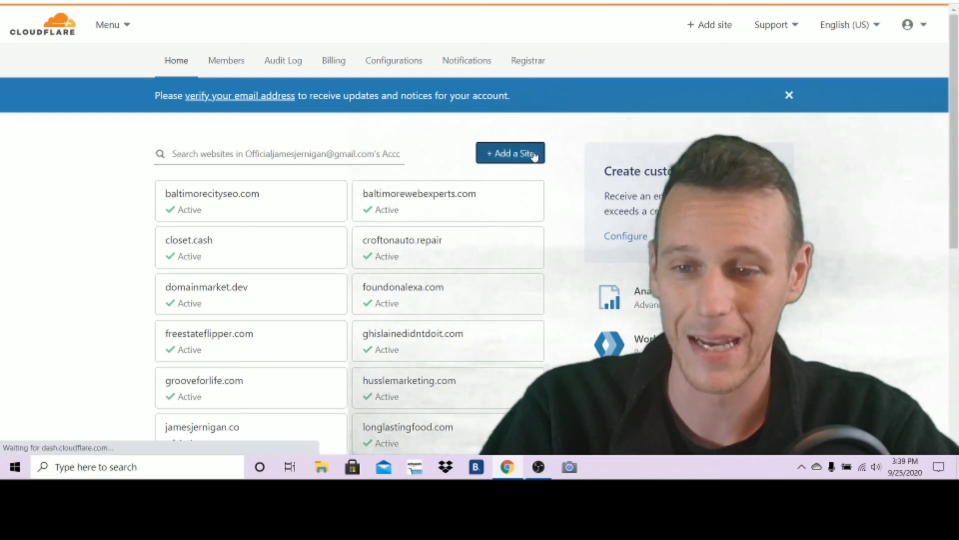
{"action": "left_click", "coordinate": [220, 172]}
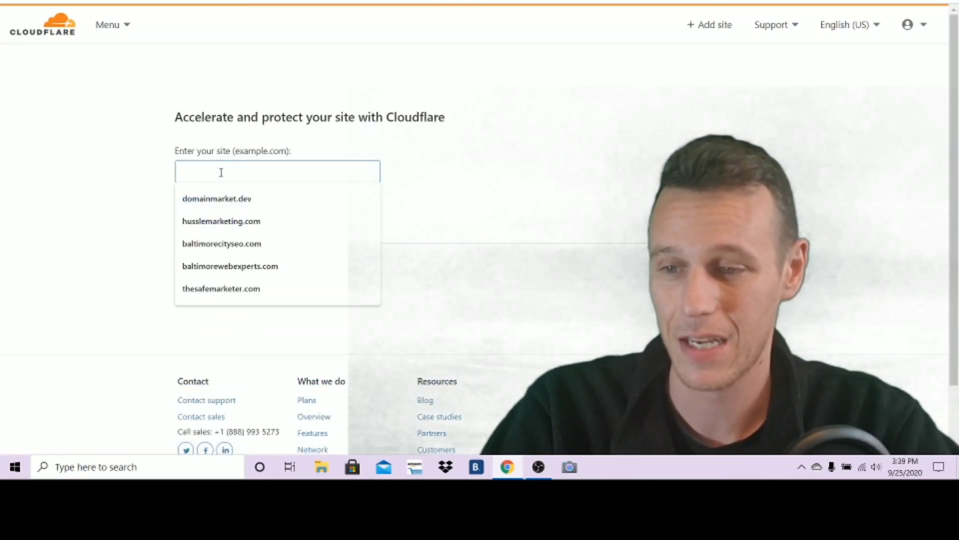
{"action": "left_click", "coordinate": [82, 125]}
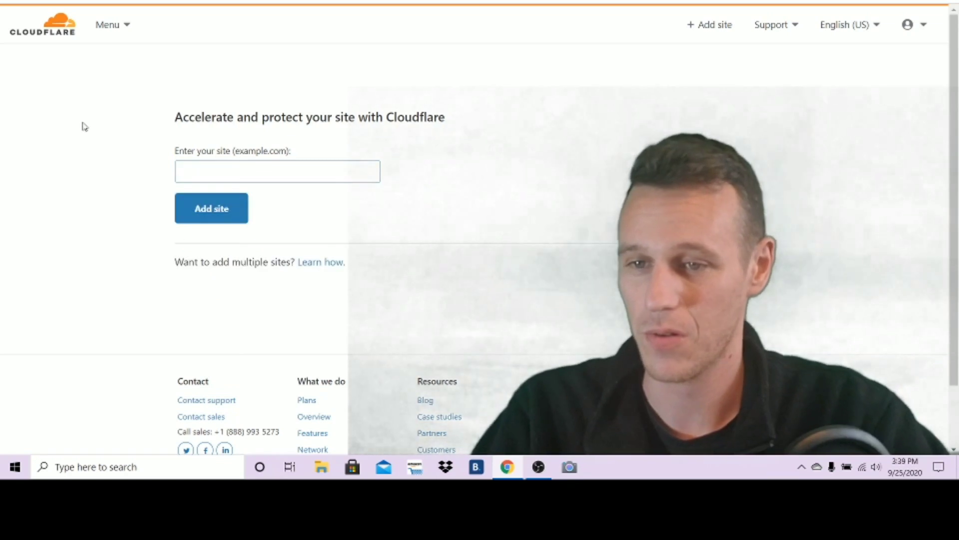
{"action": "left_click", "coordinate": [125, 1]}
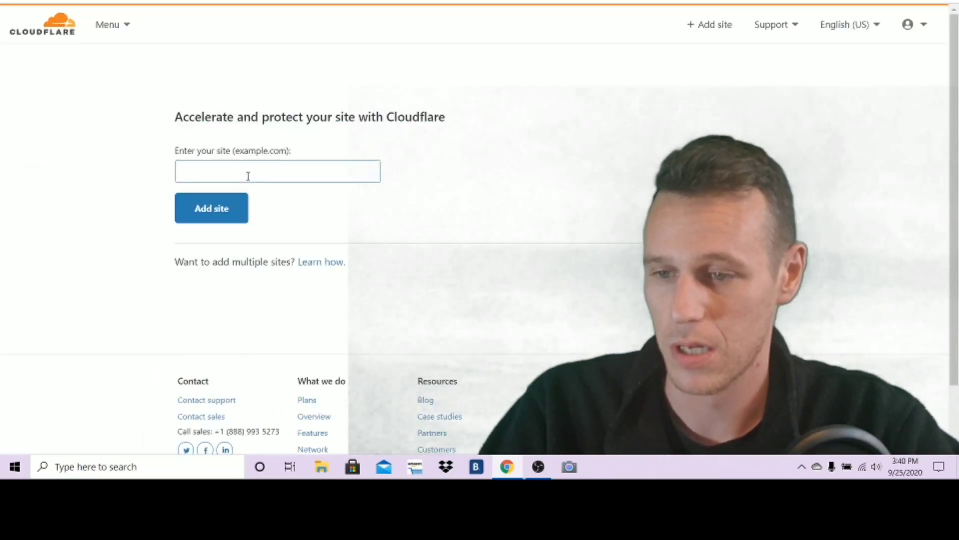
{"action": "left_click", "coordinate": [247, 173]}
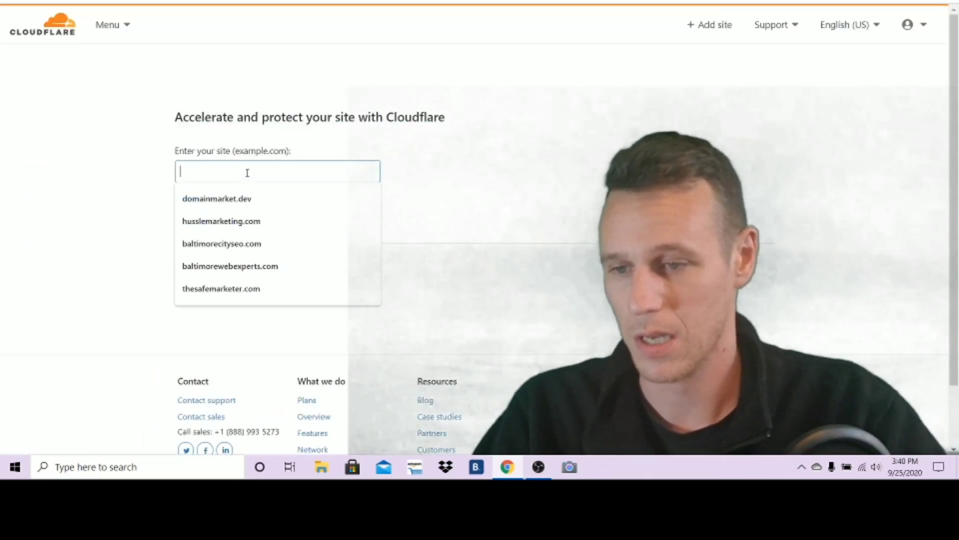
{"action": "type", "text": "cancelf"}
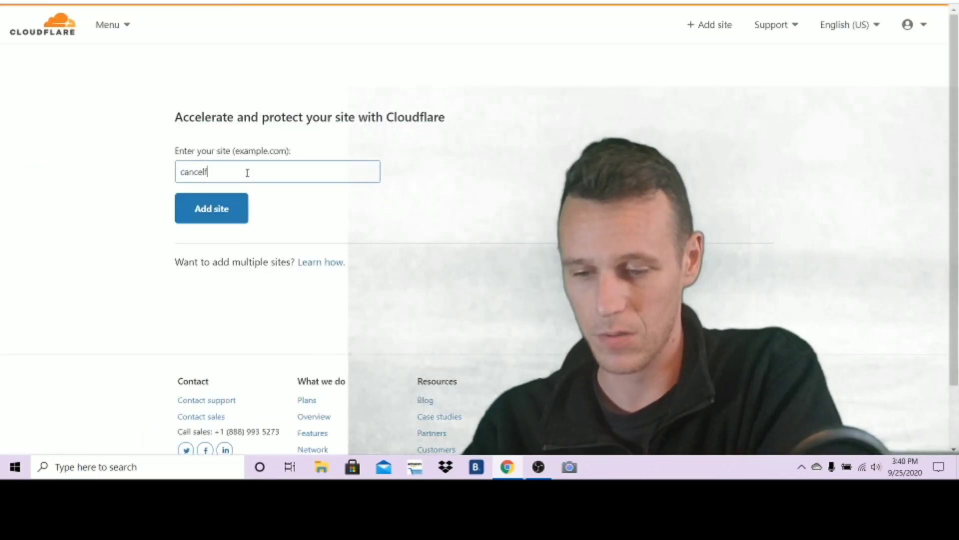
{"action": "type", "text": "ees.com"}
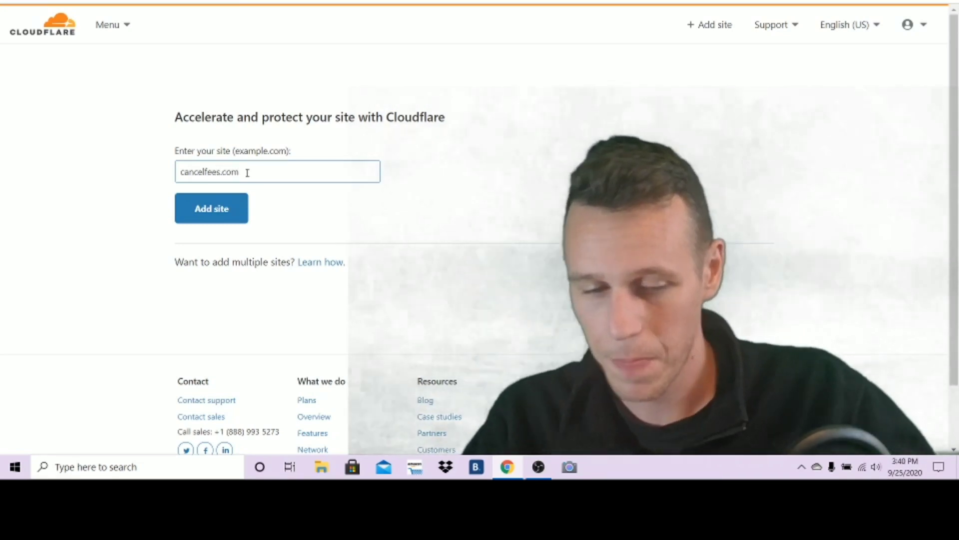
{"action": "left_click", "coordinate": [214, 209]}
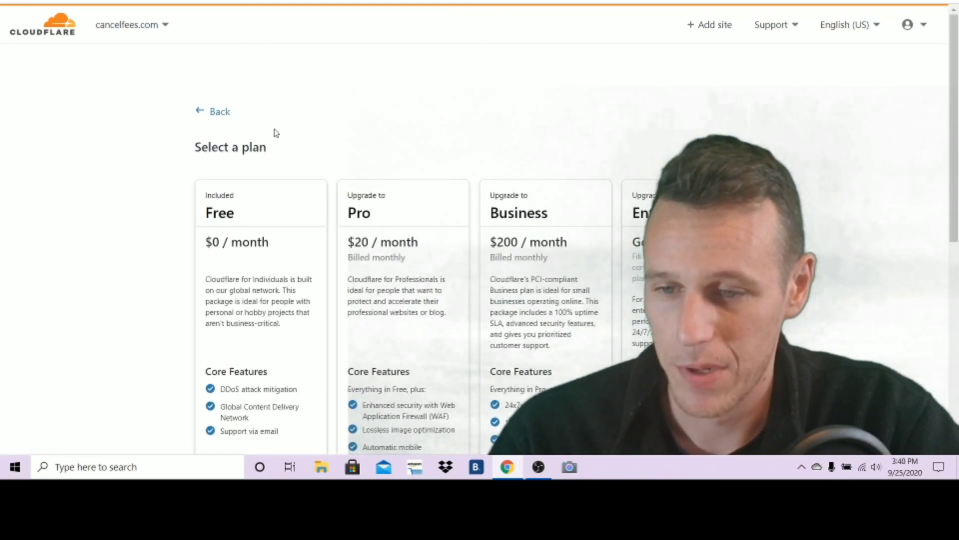
Step: Select the Free $0 / month plan for cancelfees.com and confirm it
{"action": "scroll", "coordinate": [239, 132], "scroll_direction": "down", "scroll_amount": 1}
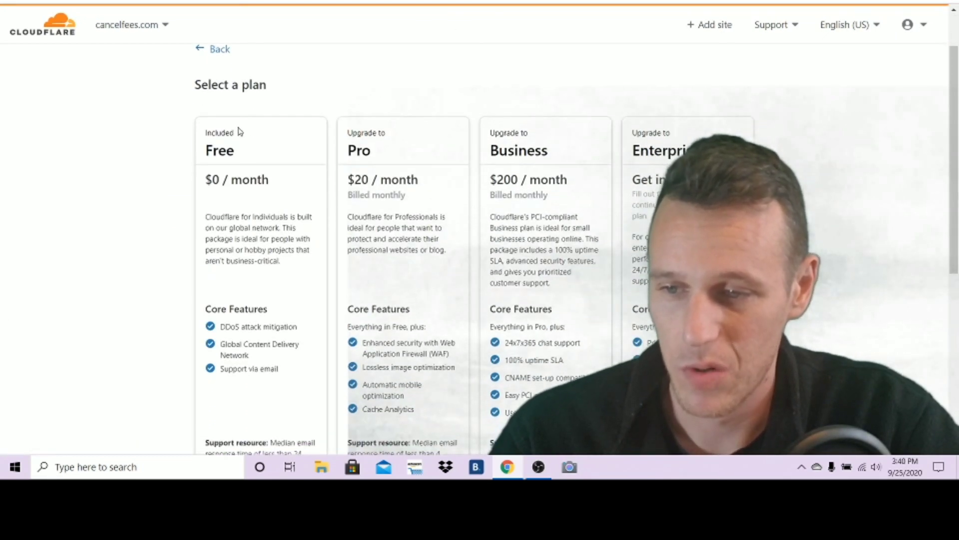
{"action": "left_click", "coordinate": [269, 196]}
{"action": "scroll", "coordinate": [249, 100], "scroll_direction": "down", "scroll_amount": 2}
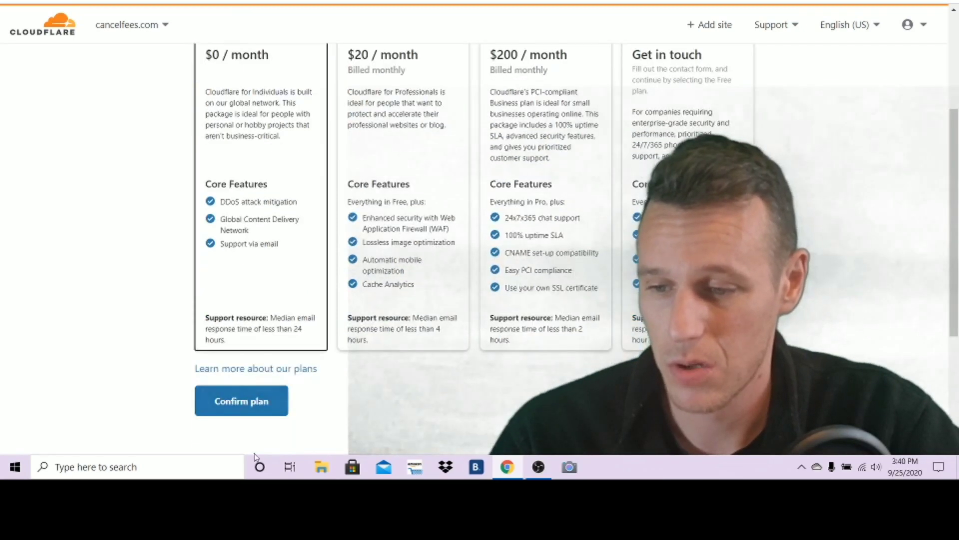
{"action": "left_click", "coordinate": [212, 404]}
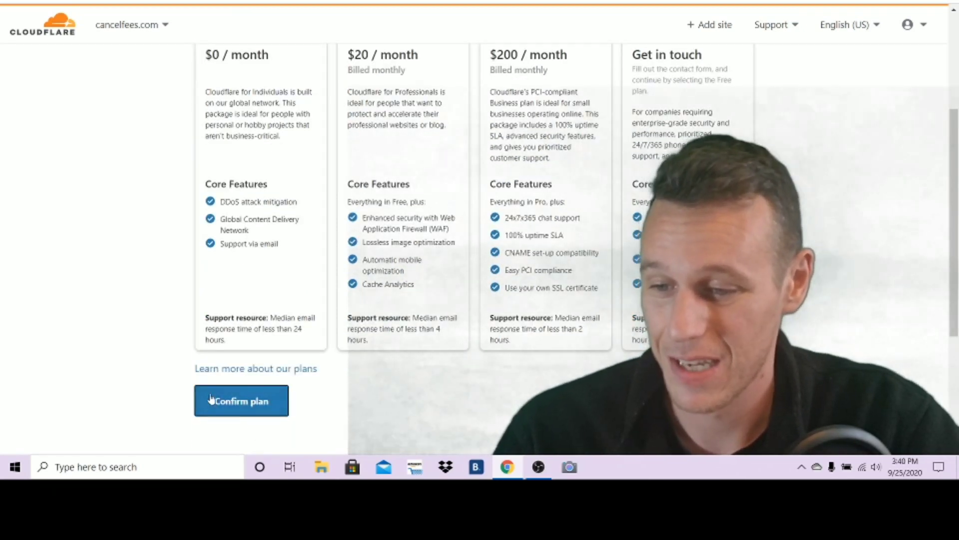
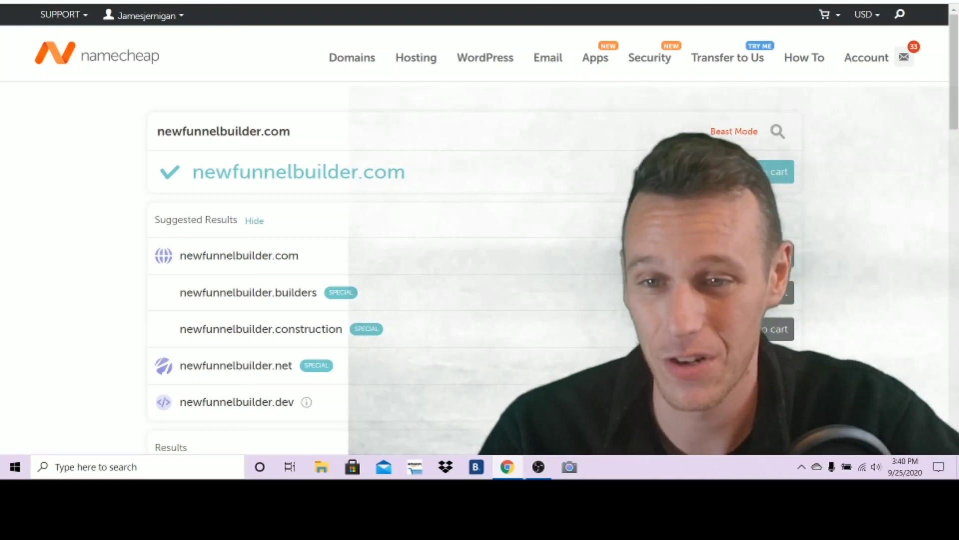
Step: Delete the www CNAME record and the A record from the imported DNS records of cancelfees.com
{"action": "left_click", "coordinate": [335, 1]}
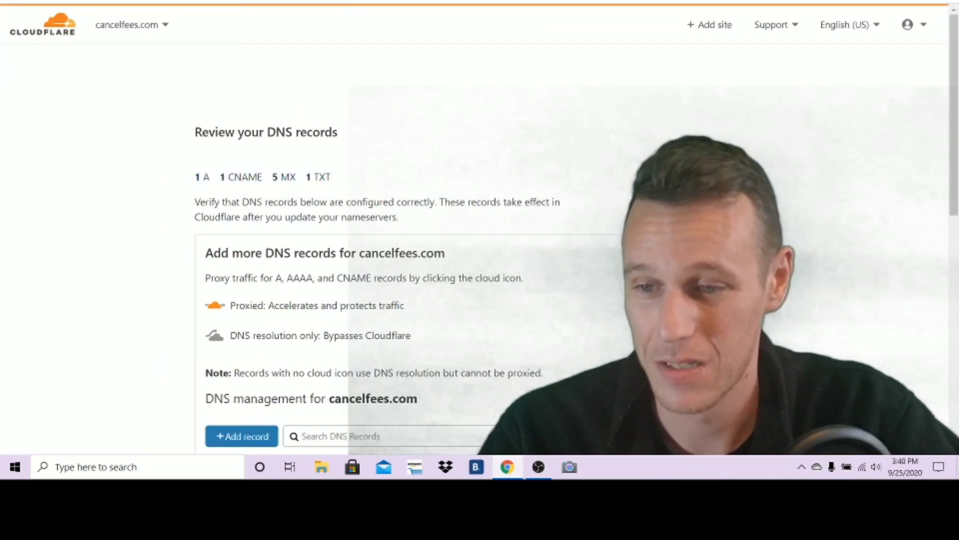
{"action": "scroll", "coordinate": [419, 138], "scroll_direction": "down", "scroll_amount": 6}
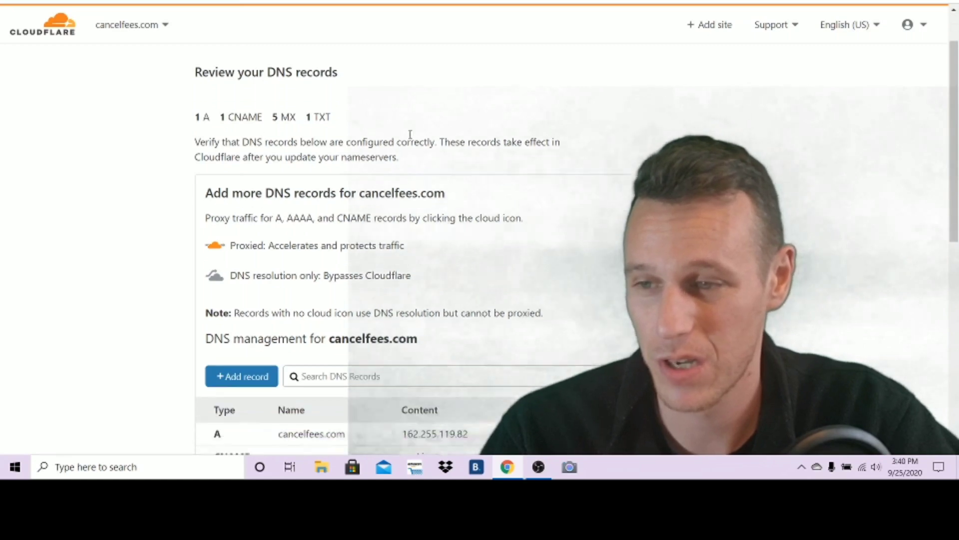
{"action": "scroll", "coordinate": [803, 140], "scroll_direction": "up", "scroll_amount": 6}
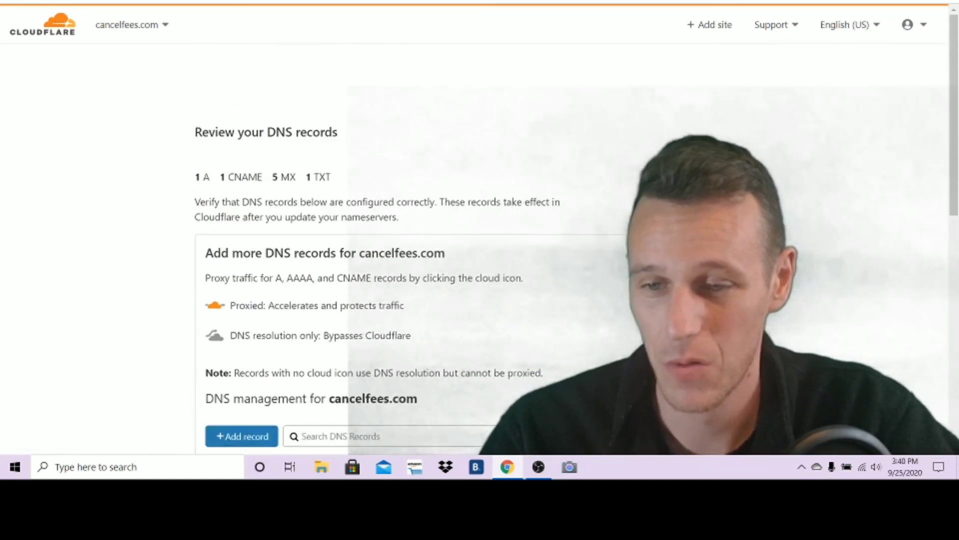
{"action": "scroll", "coordinate": [803, 140], "scroll_direction": "down", "scroll_amount": 8}
{"action": "scroll", "coordinate": [803, 143], "scroll_direction": "up", "scroll_amount": 6}
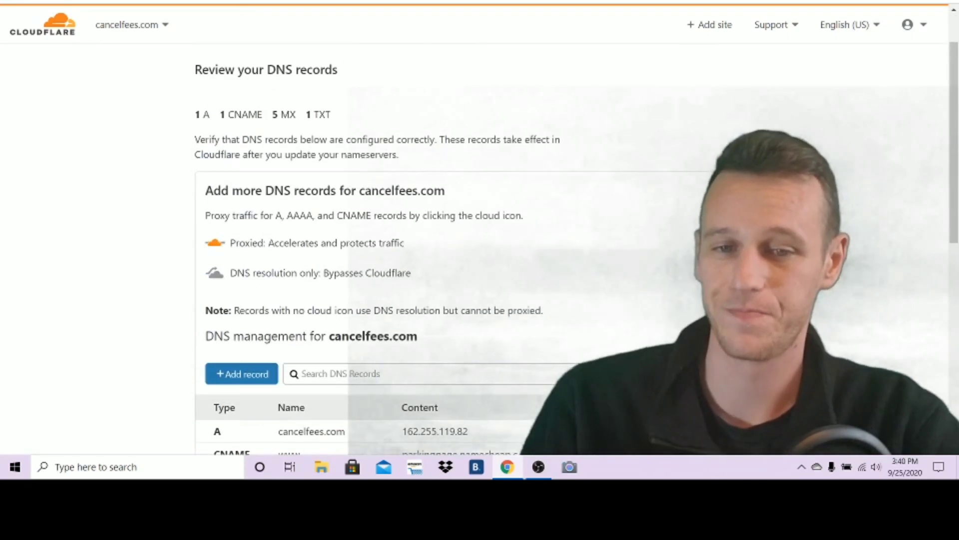
{"action": "scroll", "coordinate": [803, 143], "scroll_direction": "down", "scroll_amount": 1}
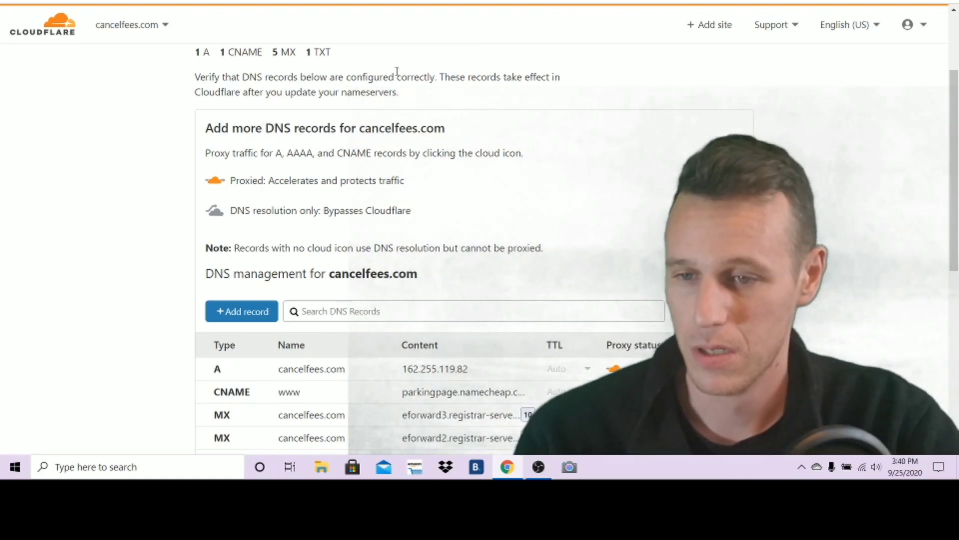
{"action": "scroll", "coordinate": [138, 119], "scroll_direction": "down", "scroll_amount": 4}
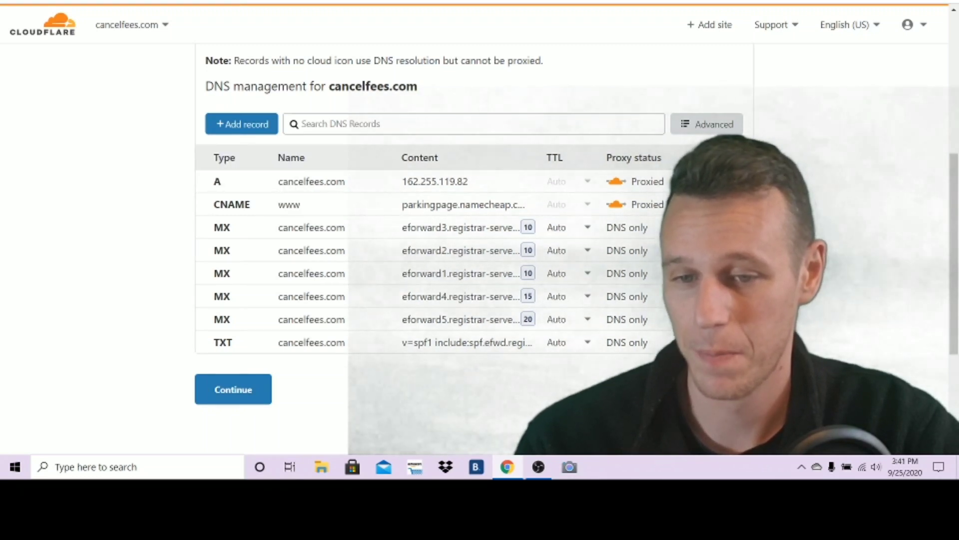
{"action": "left_click", "coordinate": [733, 204]}
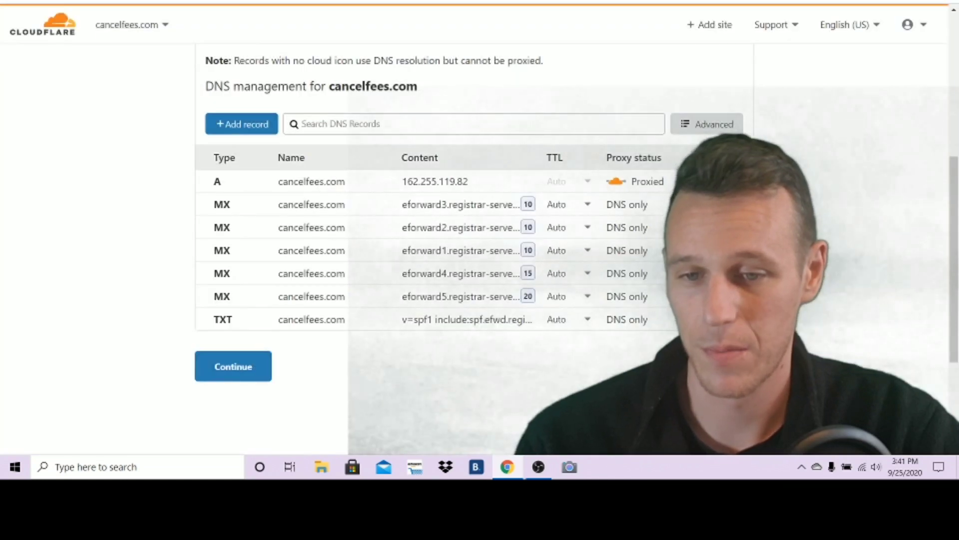
{"action": "left_click", "coordinate": [733, 182]}
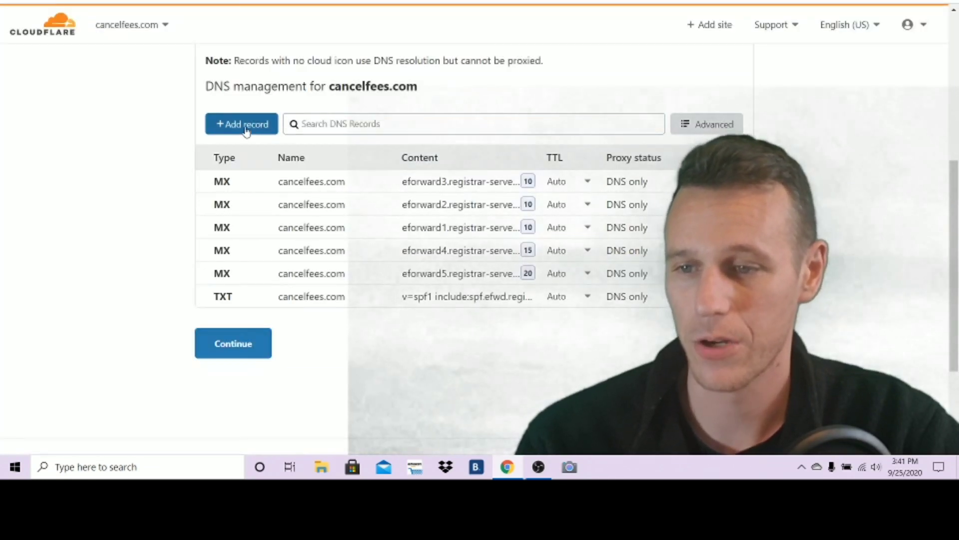
Step: Start a new DNS record of type CNAME, and check the custom domain record instructions in GroovePages
{"action": "left_click", "coordinate": [245, 128]}
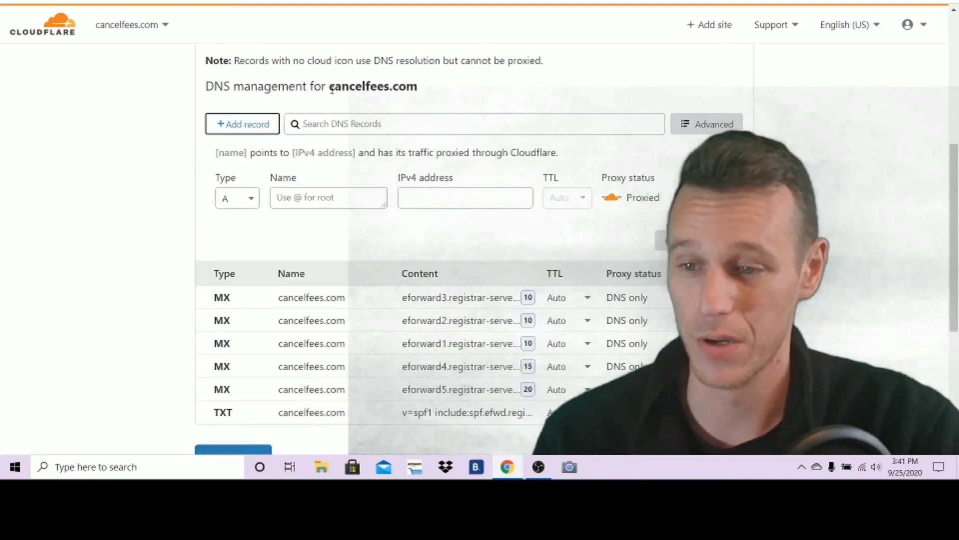
{"action": "left_click", "coordinate": [250, 199]}
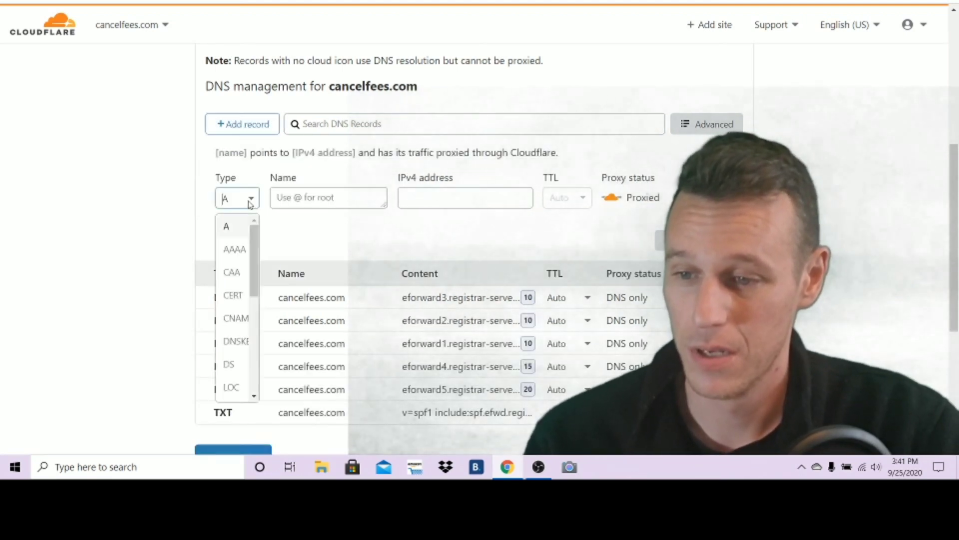
{"action": "left_click", "coordinate": [234, 317]}
{"action": "key", "text": "ctrl+Tab"}
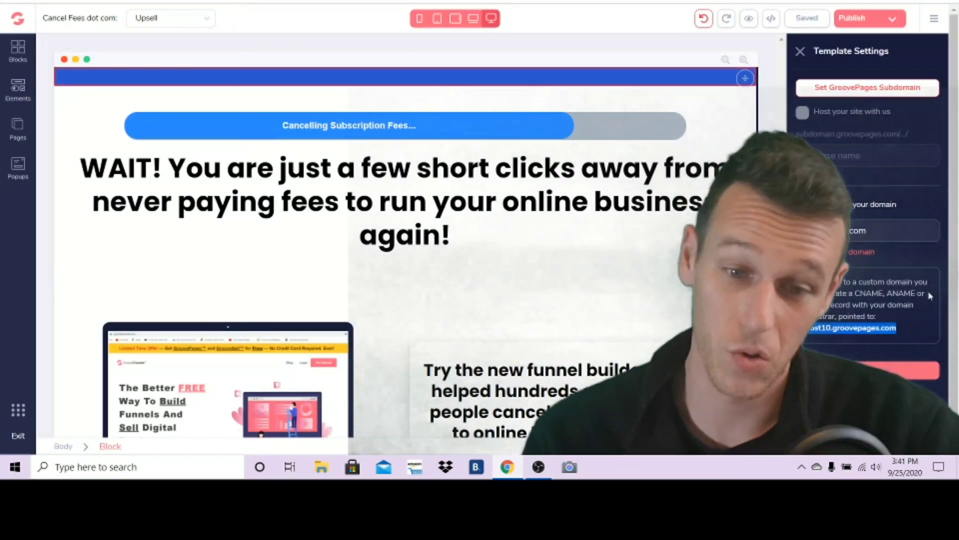
{"action": "left_click_drag", "start_coordinate": [855, 293], "coordinate": [892, 293]}
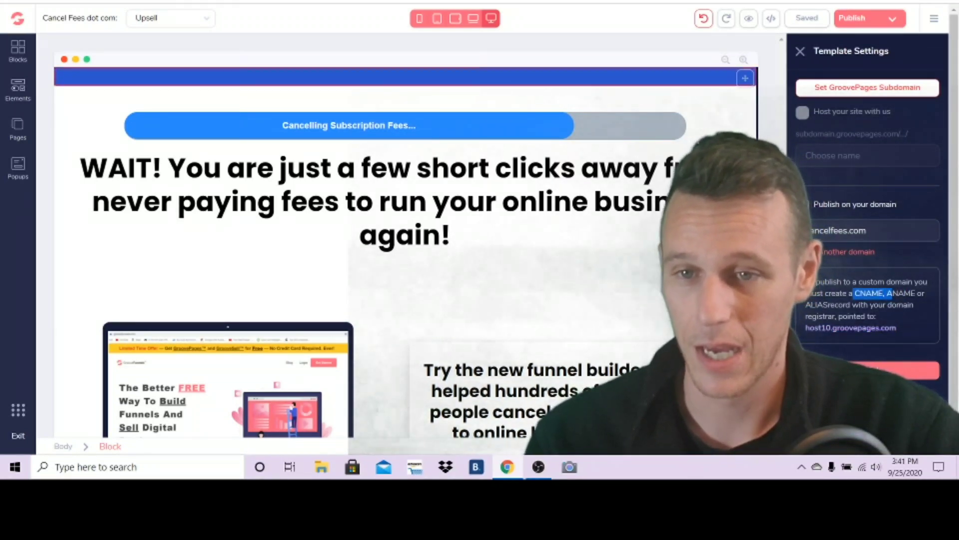
{"action": "left_click", "coordinate": [319, 1]}
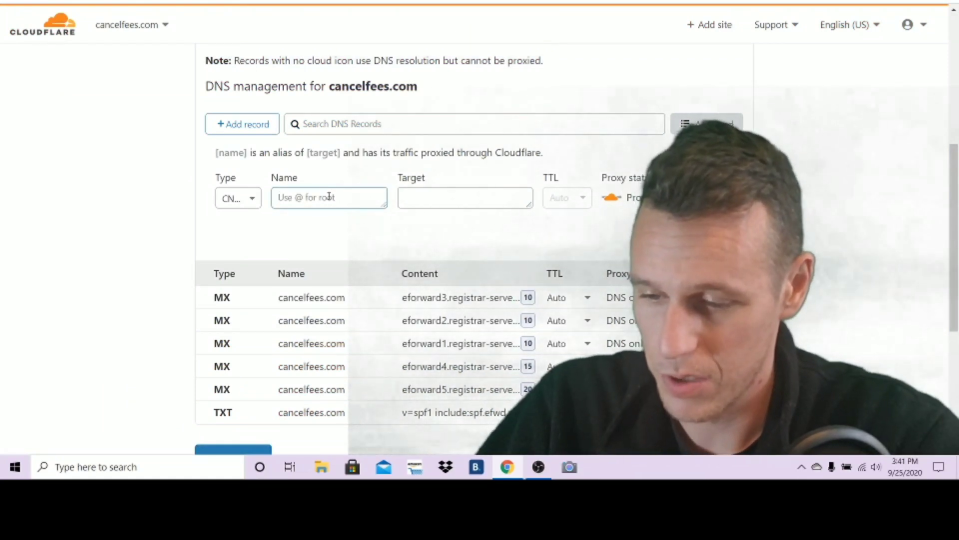
Step: Give the new CNAME record in Cloudflare the name @ and the target host10.groovepages.com, and save it
{"action": "left_click", "coordinate": [329, 196]}
{"action": "type", "text": "@"}
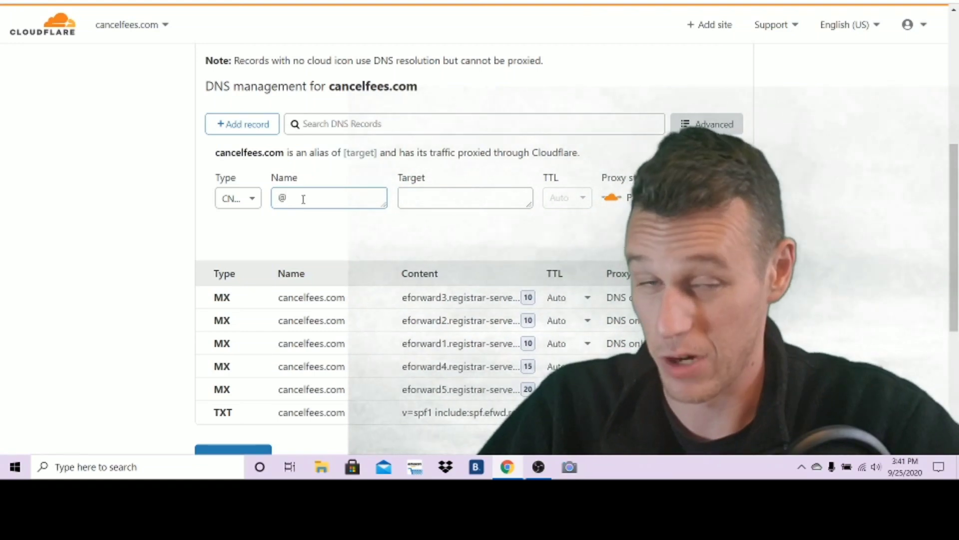
{"action": "left_click", "coordinate": [430, 199]}
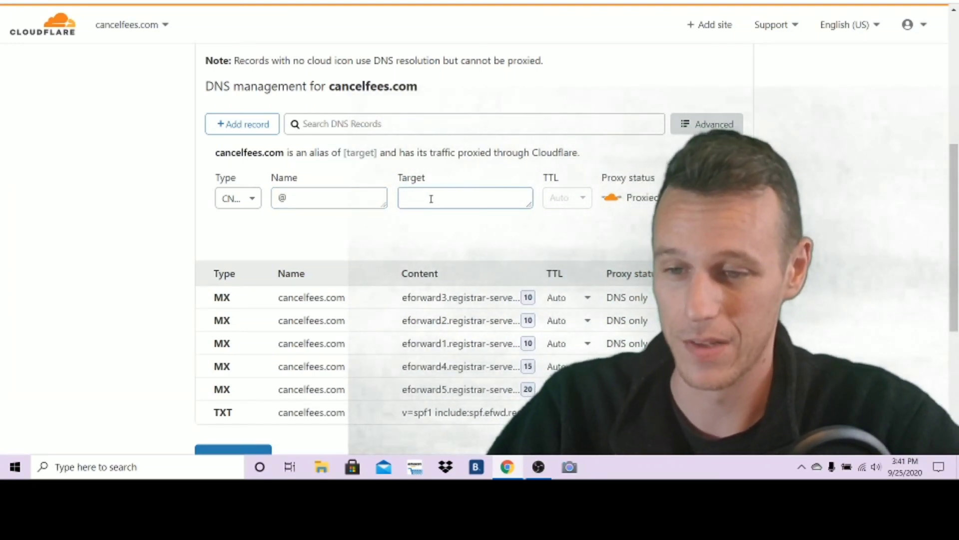
{"action": "right_click", "coordinate": [430, 199]}
{"action": "left_click", "coordinate": [480, 299]}
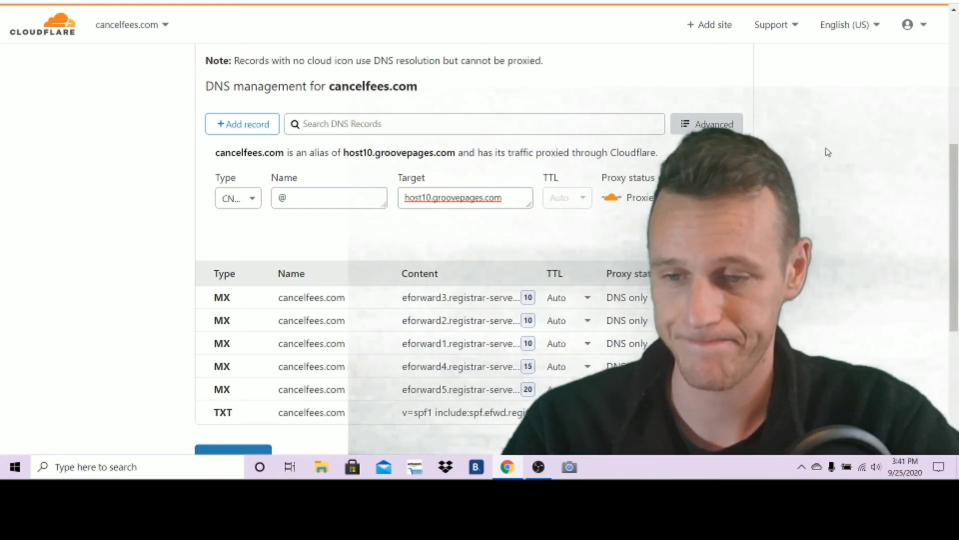
{"action": "key", "text": "Return"}
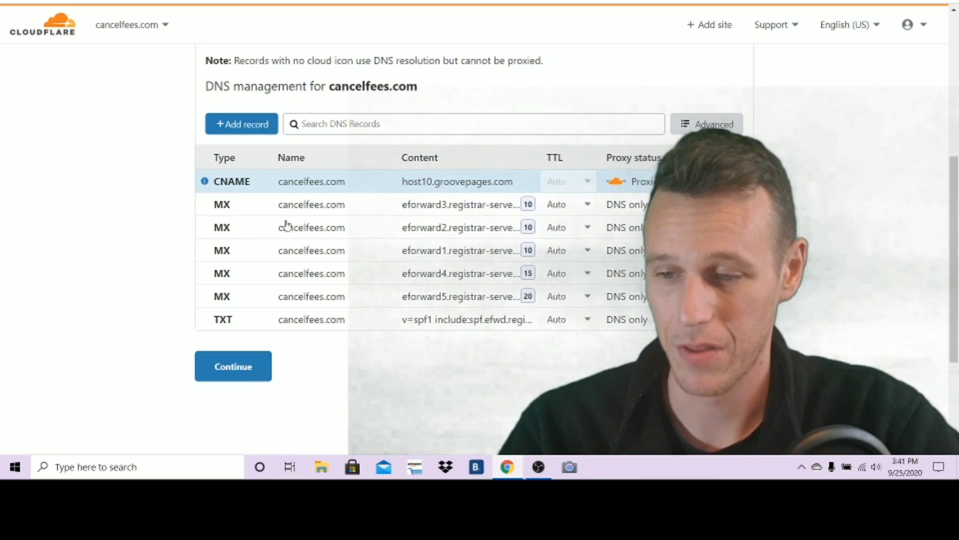
Step: Accept the DNS records, proceed to the nameserver change instructions, and copy the first Cloudflare nameserver, daisy.ns.cloudflare.com
{"action": "left_click", "coordinate": [229, 368]}
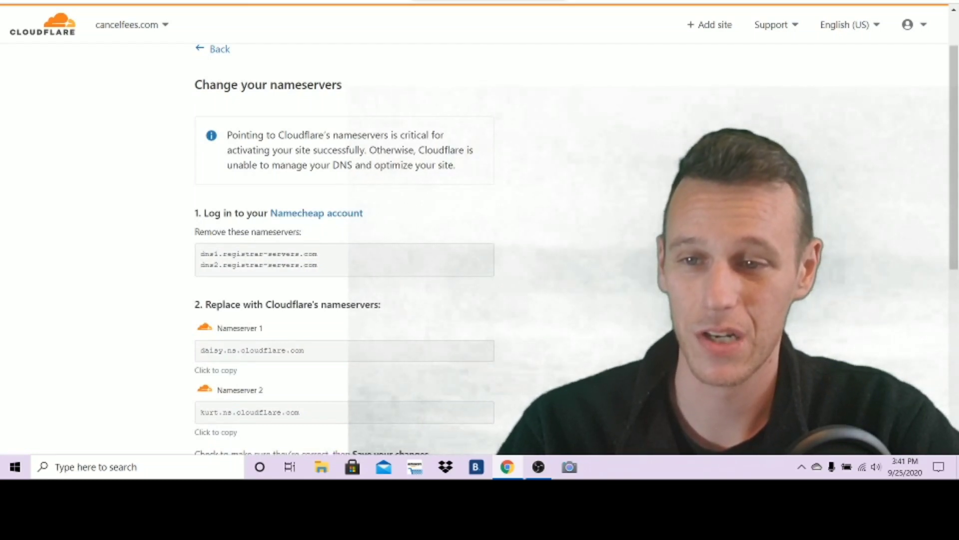
{"action": "scroll", "coordinate": [649, 83], "scroll_direction": "down", "scroll_amount": 2}
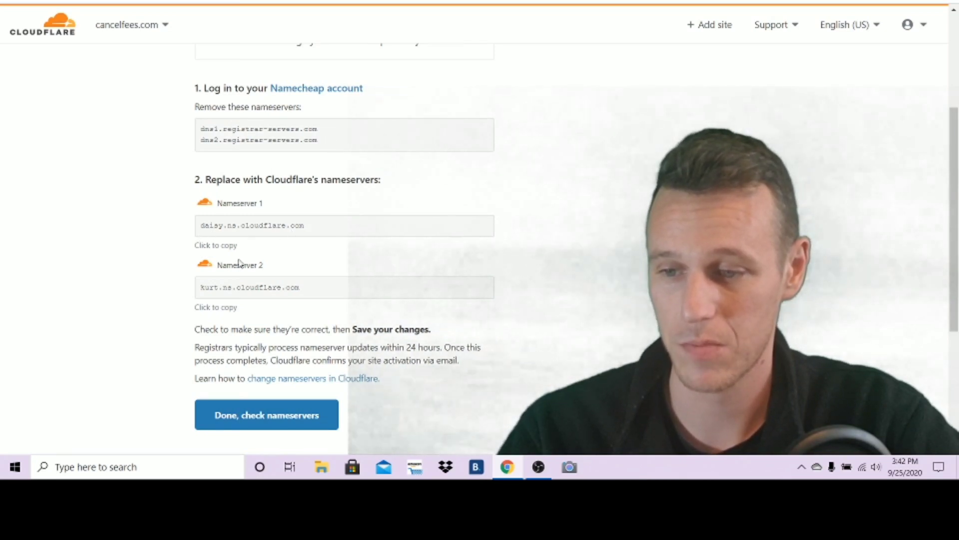
{"action": "left_click", "coordinate": [265, 224]}
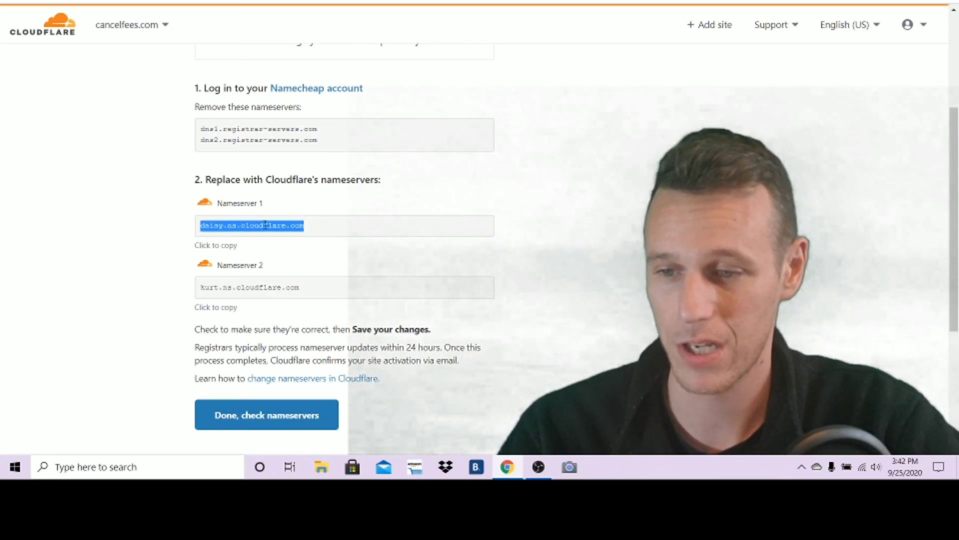
{"action": "right_click", "coordinate": [264, 225]}
{"action": "left_click", "coordinate": [288, 233]}
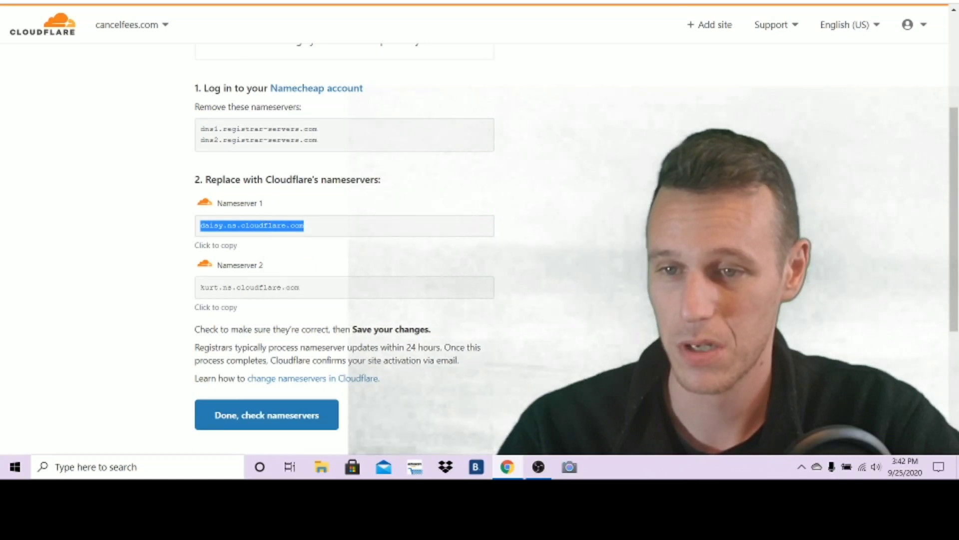
Step: Switch to Namecheap and examine the domain details and Advanced DNS host records of cancelfees.com
{"action": "left_click", "coordinate": [450, 1]}
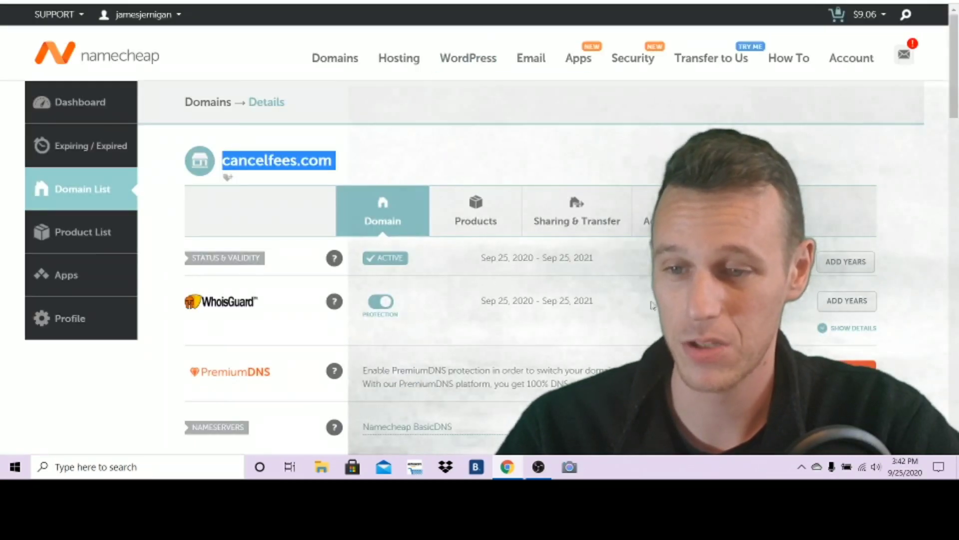
{"action": "scroll", "coordinate": [811, 219], "scroll_direction": "down", "scroll_amount": 3}
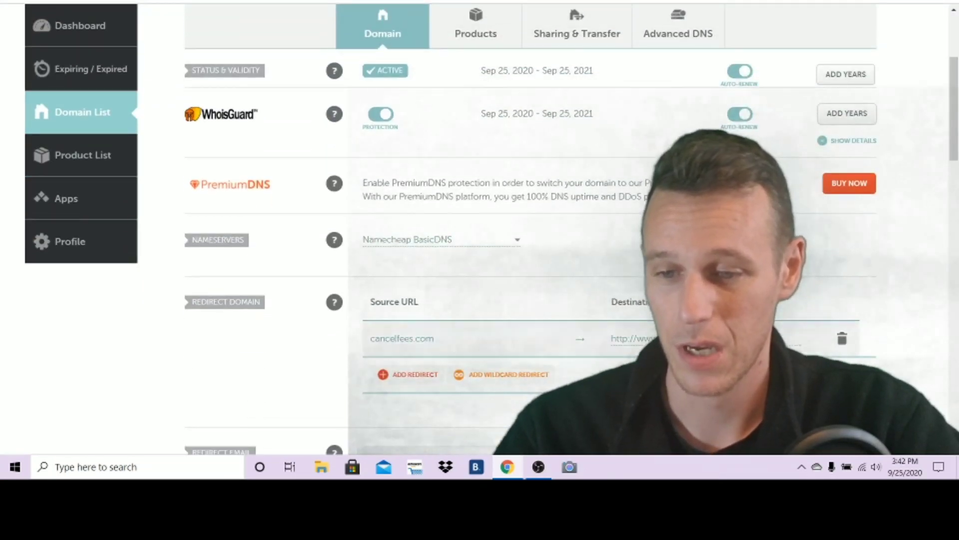
{"action": "scroll", "coordinate": [549, 197], "scroll_direction": "up", "scroll_amount": 3}
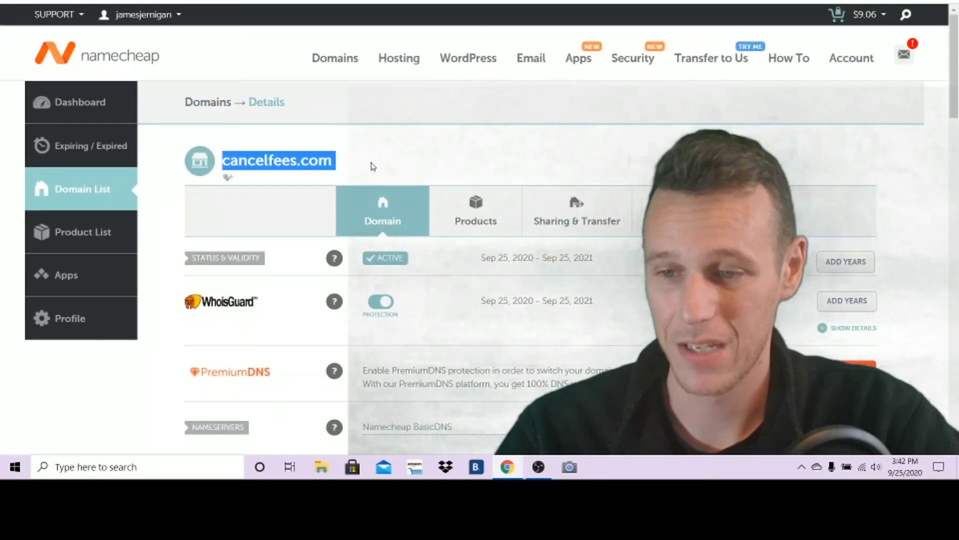
{"action": "left_click", "coordinate": [299, 162]}
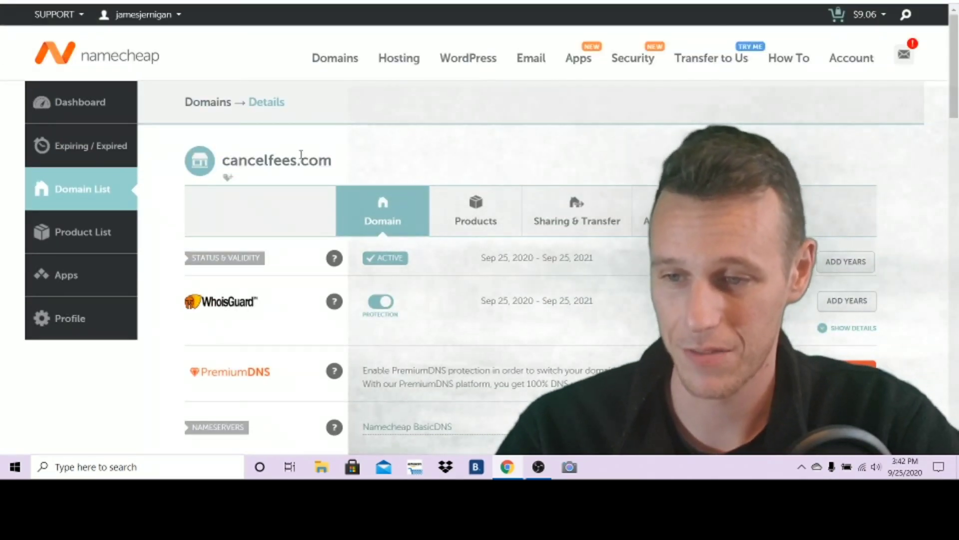
{"action": "scroll", "coordinate": [509, 155], "scroll_direction": "down", "scroll_amount": 1}
{"action": "scroll", "coordinate": [534, 283], "scroll_direction": "down", "scroll_amount": 2}
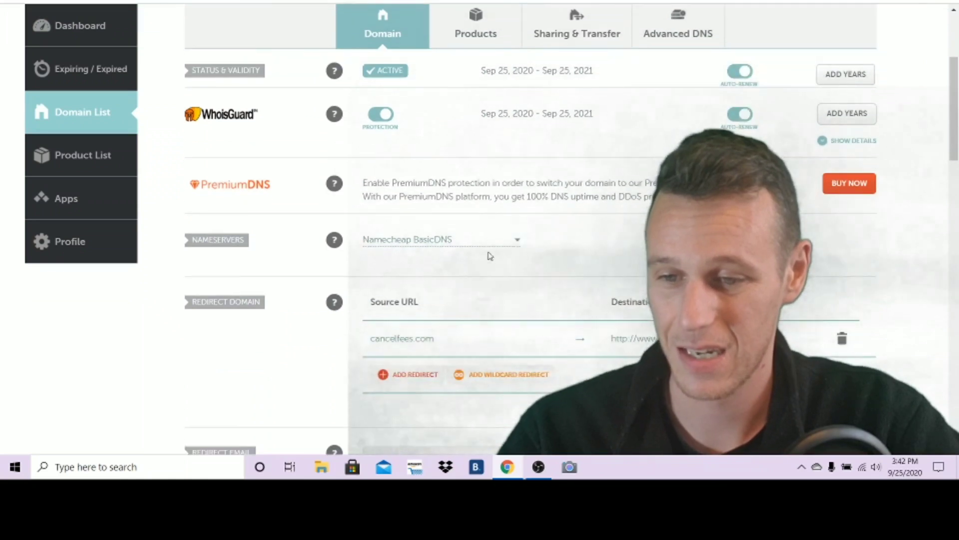
{"action": "scroll", "coordinate": [456, 245], "scroll_direction": "down", "scroll_amount": 1}
{"action": "scroll", "coordinate": [575, 199], "scroll_direction": "down", "scroll_amount": 1}
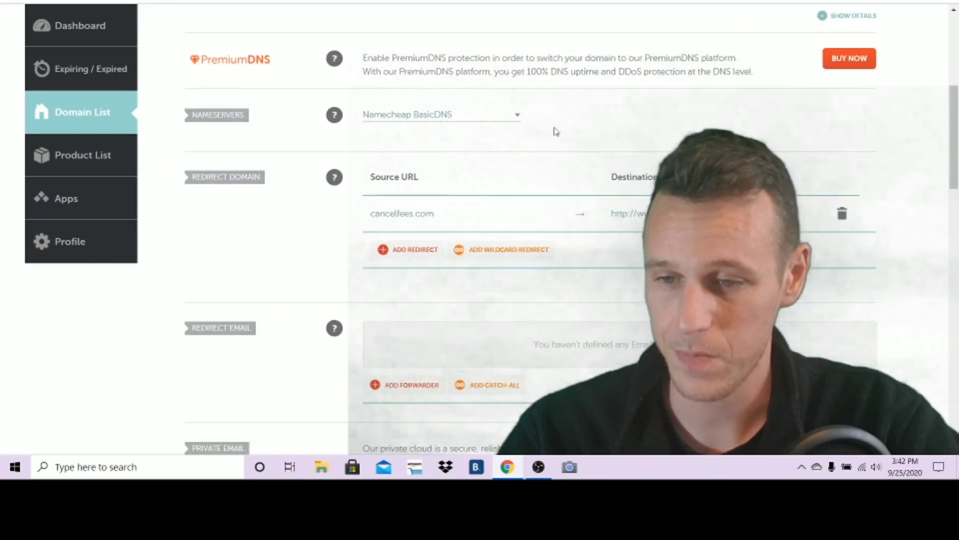
{"action": "scroll", "coordinate": [575, 100], "scroll_direction": "up", "scroll_amount": 5}
{"action": "left_click", "coordinate": [677, 212]}
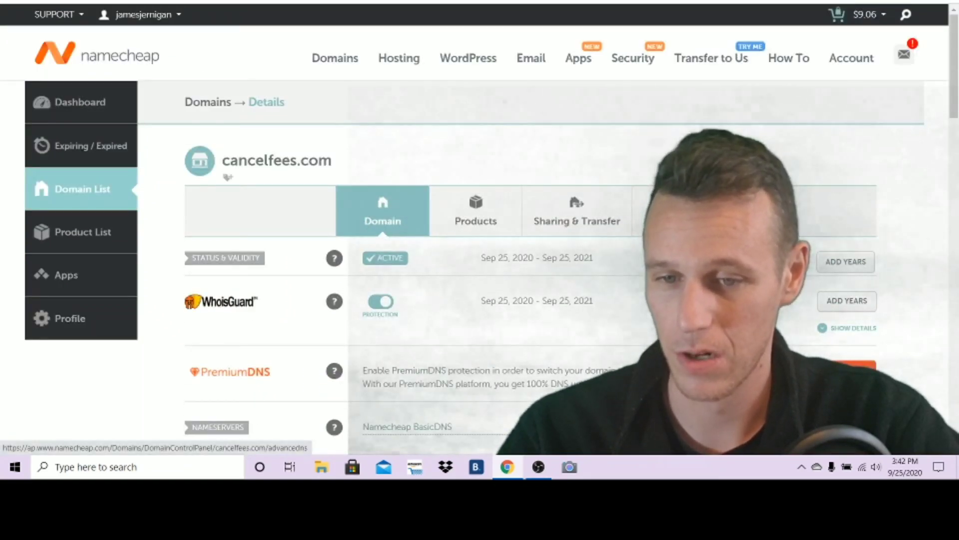
{"action": "scroll", "coordinate": [543, 131], "scroll_direction": "down", "scroll_amount": 1}
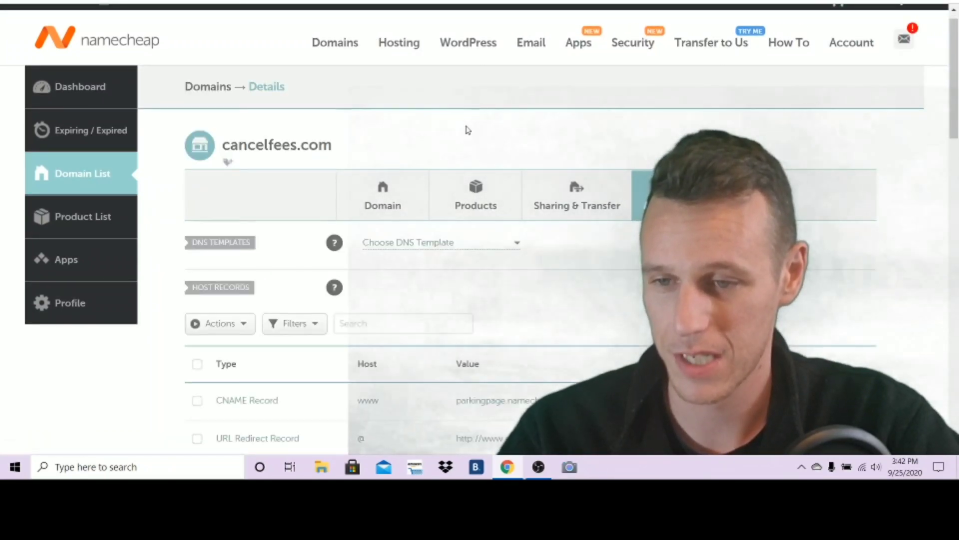
{"action": "scroll", "coordinate": [465, 131], "scroll_direction": "down", "scroll_amount": 4}
{"action": "scroll", "coordinate": [617, 195], "scroll_direction": "up", "scroll_amount": 5}
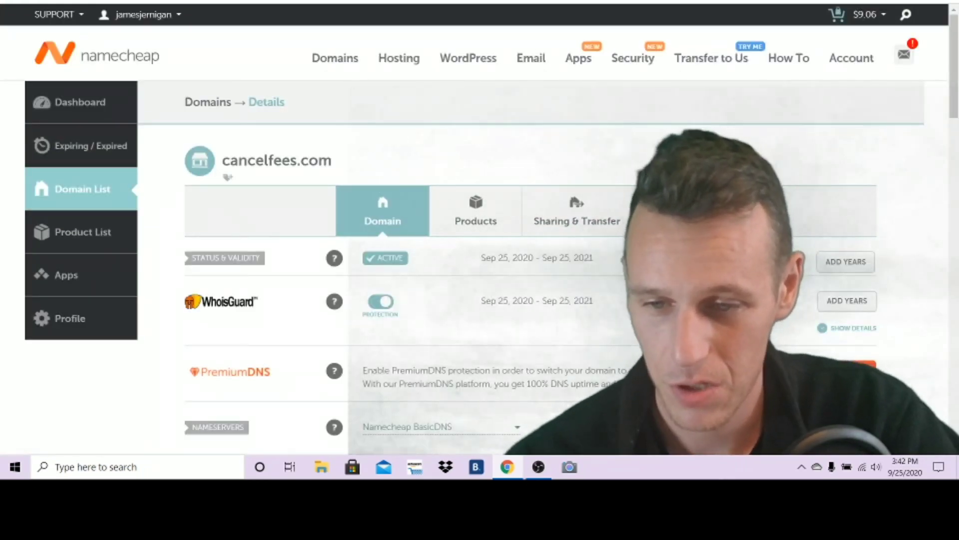
Step: Set the nameservers of cancelfees.com in Namecheap to Custom DNS and paste daisy.ns.cloudflare.com as Nameserver 1
{"action": "scroll", "coordinate": [910, 175], "scroll_direction": "down", "scroll_amount": 5}
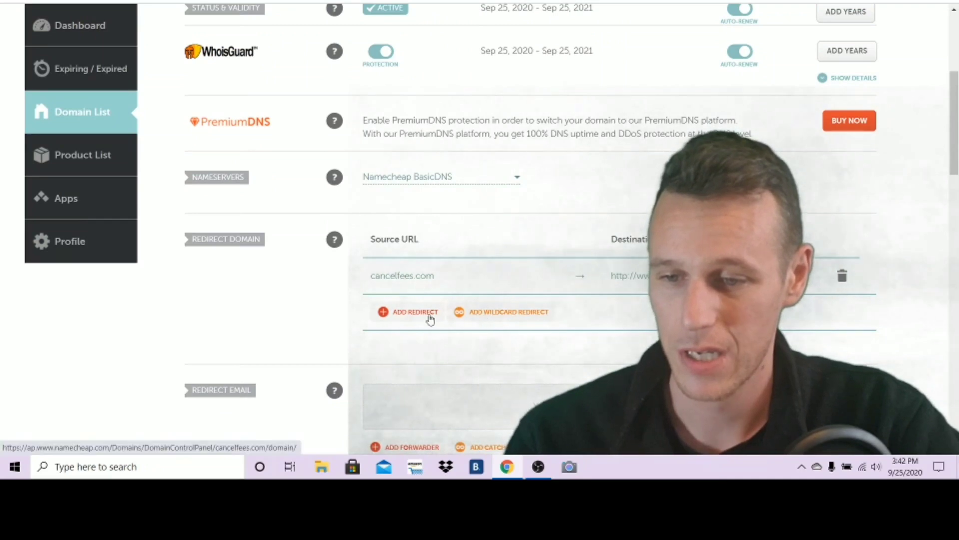
{"action": "scroll", "coordinate": [530, 295], "scroll_direction": "down", "scroll_amount": 3}
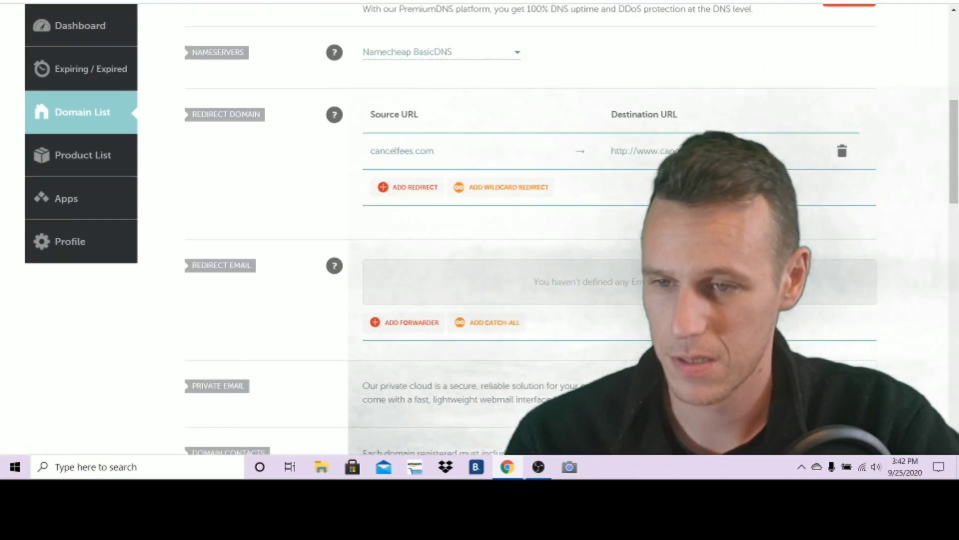
{"action": "left_click", "coordinate": [423, 53]}
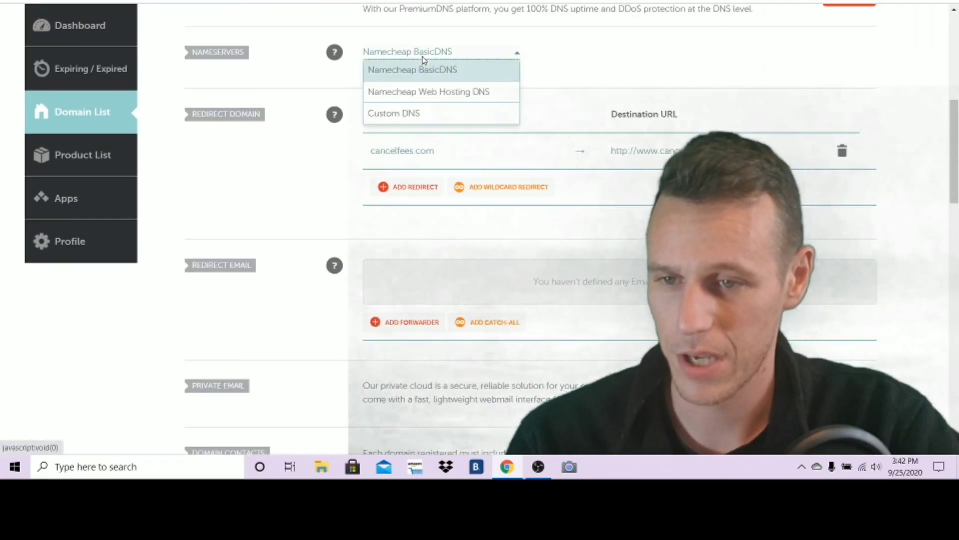
{"action": "left_click", "coordinate": [461, 113]}
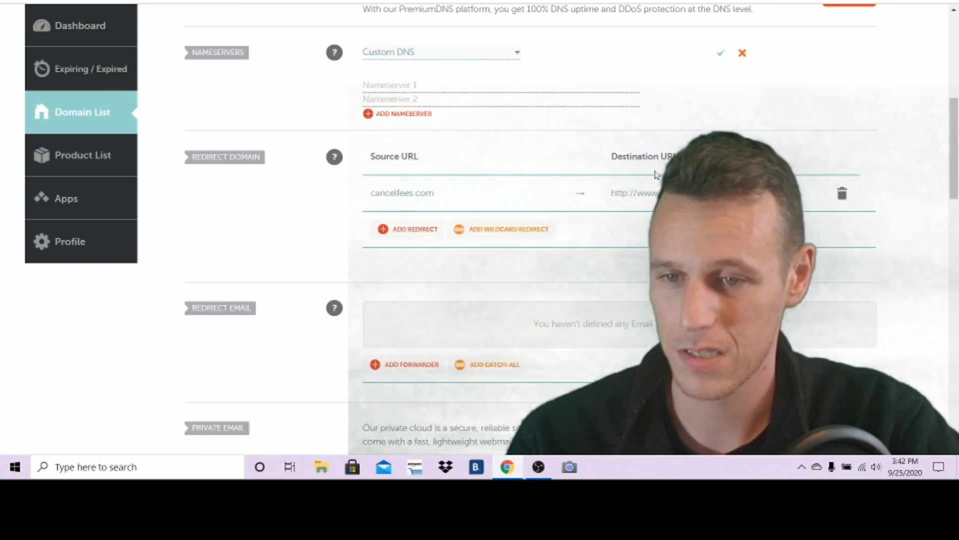
{"action": "scroll", "coordinate": [460, 114], "scroll_direction": "up", "scroll_amount": 7}
{"action": "scroll", "coordinate": [384, 322], "scroll_direction": "down", "scroll_amount": 1}
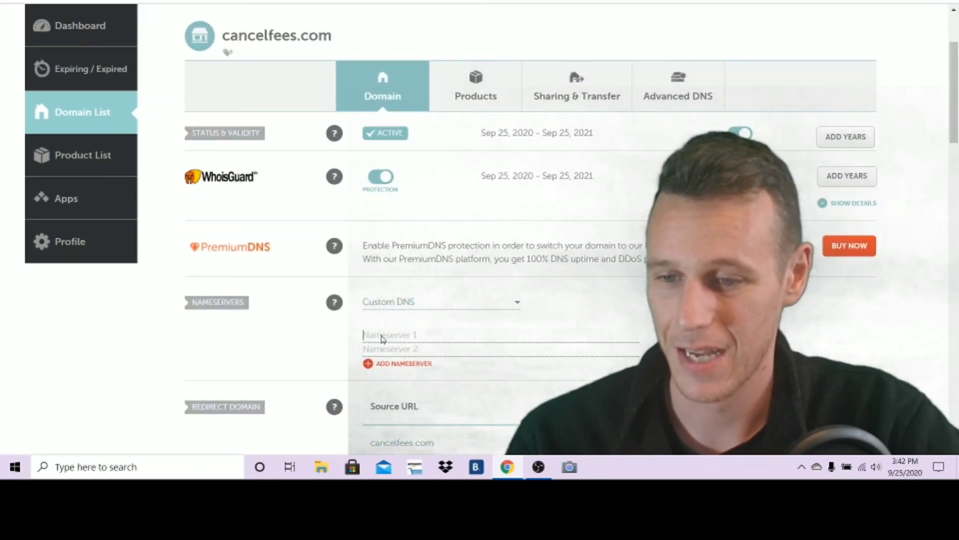
{"action": "right_click", "coordinate": [383, 338]}
{"action": "left_click", "coordinate": [434, 235]}
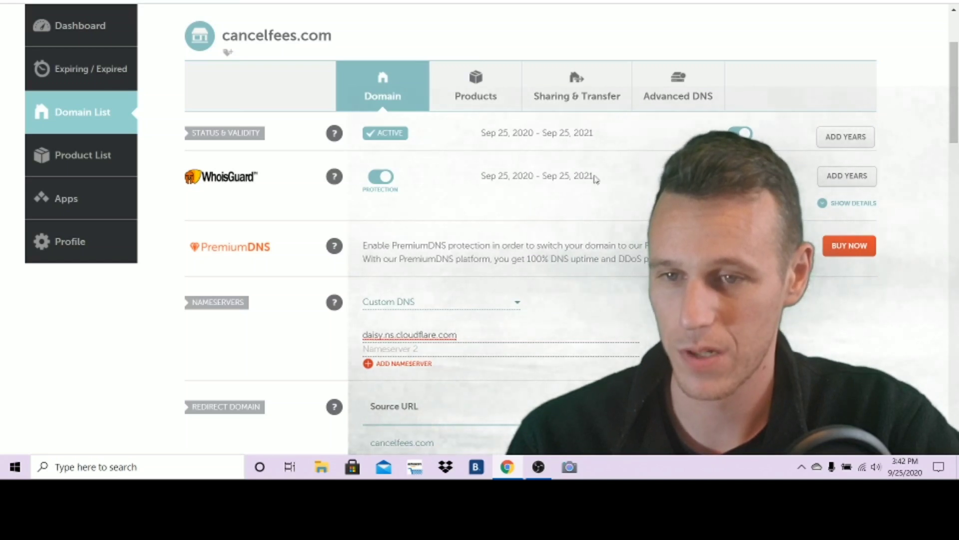
Step: Copy kurt.ns.cloudflare.com from Cloudflare into Nameserver 2 in Namecheap, and save the custom nameservers
{"action": "key", "text": "ctrl+shift+Tab"}
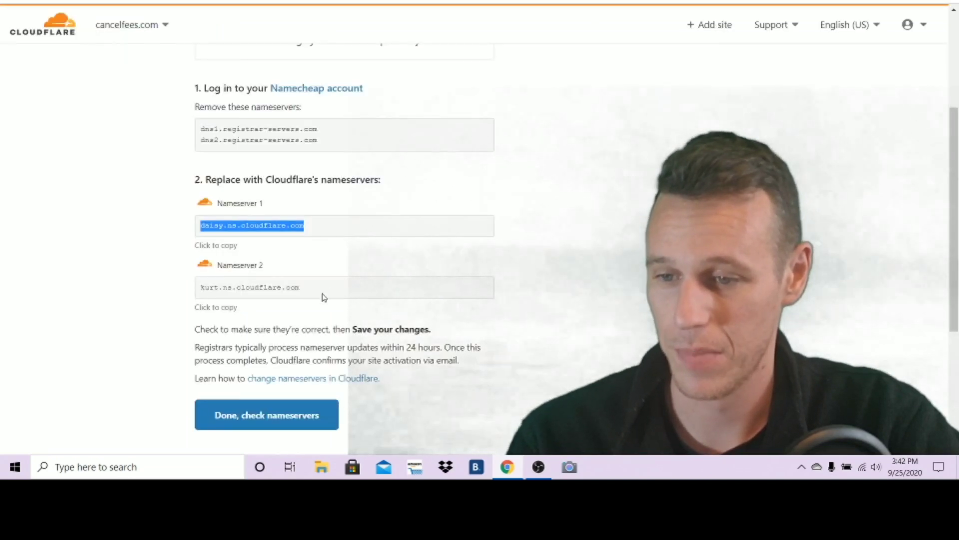
{"action": "left_click_drag", "start_coordinate": [323, 294], "coordinate": [302, 292]}
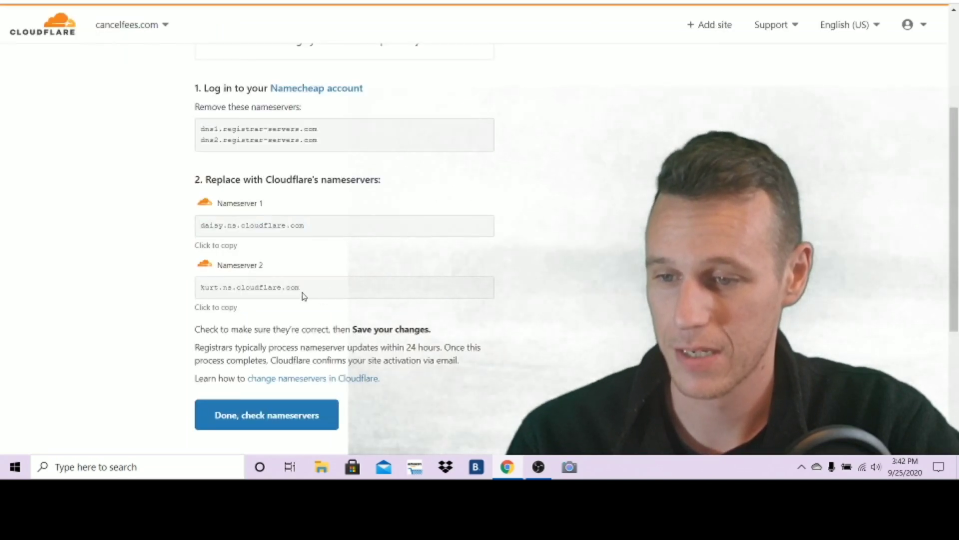
{"action": "left_click", "coordinate": [227, 287]}
{"action": "right_click", "coordinate": [232, 292]}
{"action": "left_click", "coordinate": [247, 299]}
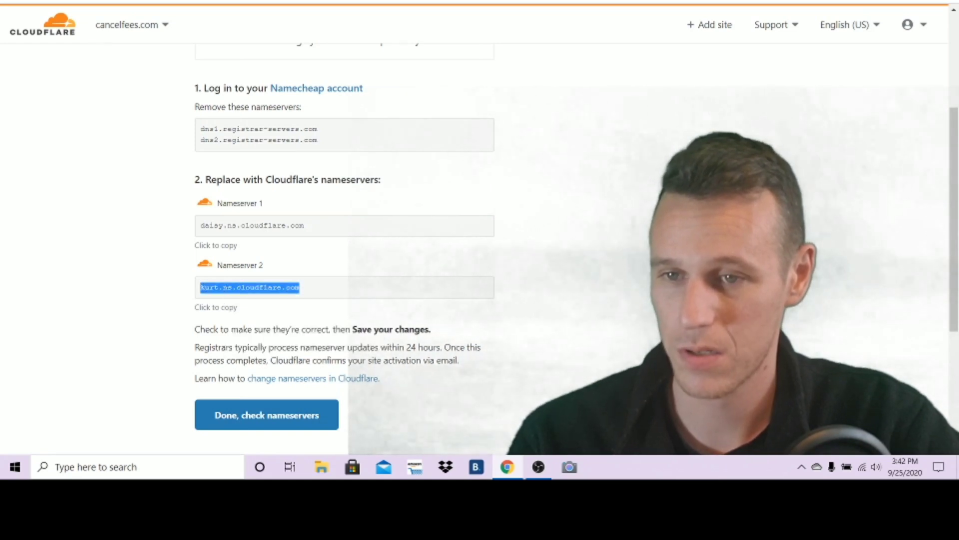
{"action": "key", "text": "ctrl+Tab"}
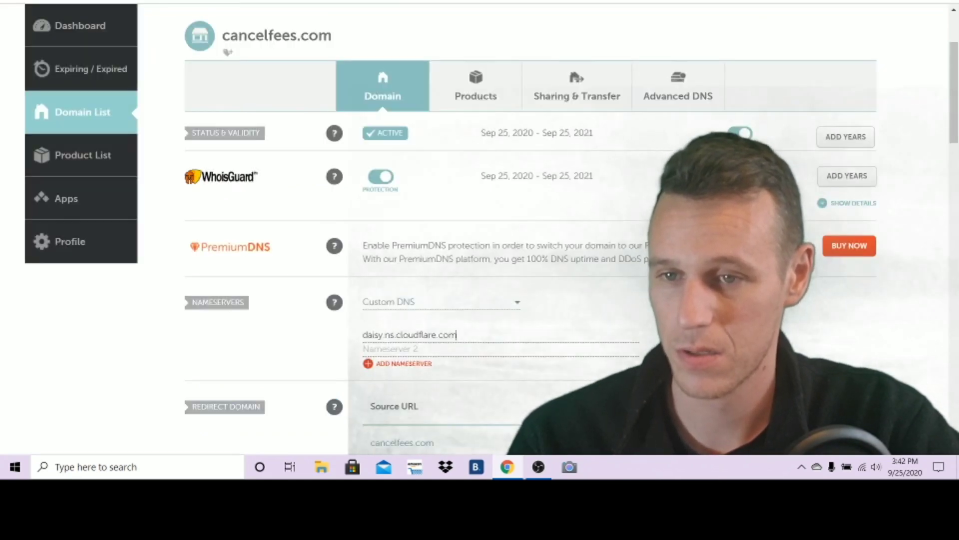
{"action": "right_click", "coordinate": [425, 354]}
{"action": "left_click", "coordinate": [468, 253]}
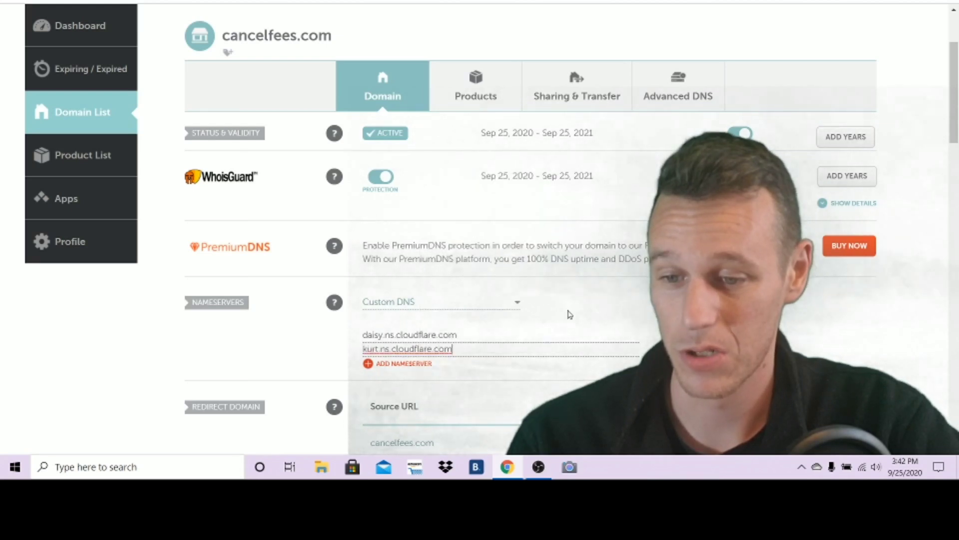
{"action": "left_click", "coordinate": [664, 303]}
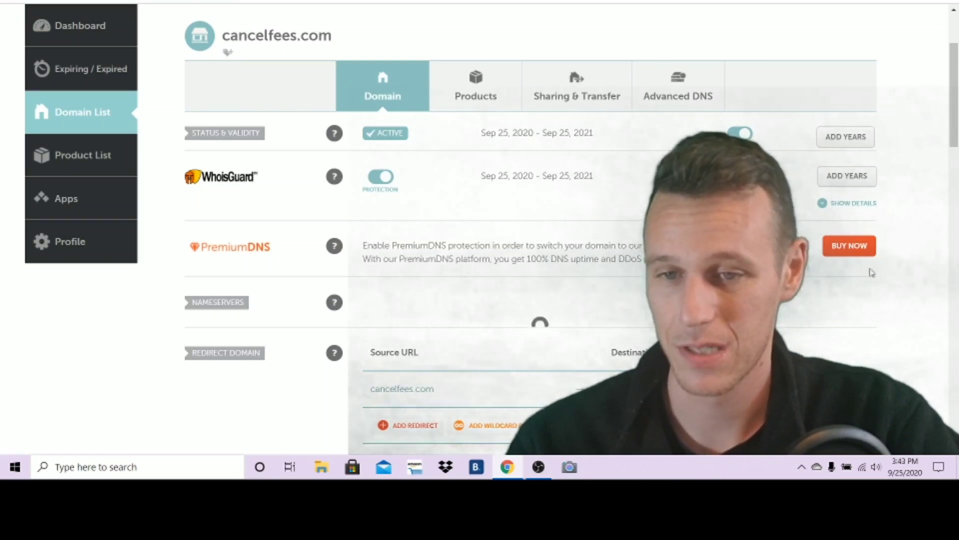
{"action": "scroll", "coordinate": [874, 325], "scroll_direction": "down", "scroll_amount": 4}
{"action": "scroll", "coordinate": [878, 346], "scroll_direction": "up", "scroll_amount": 4}
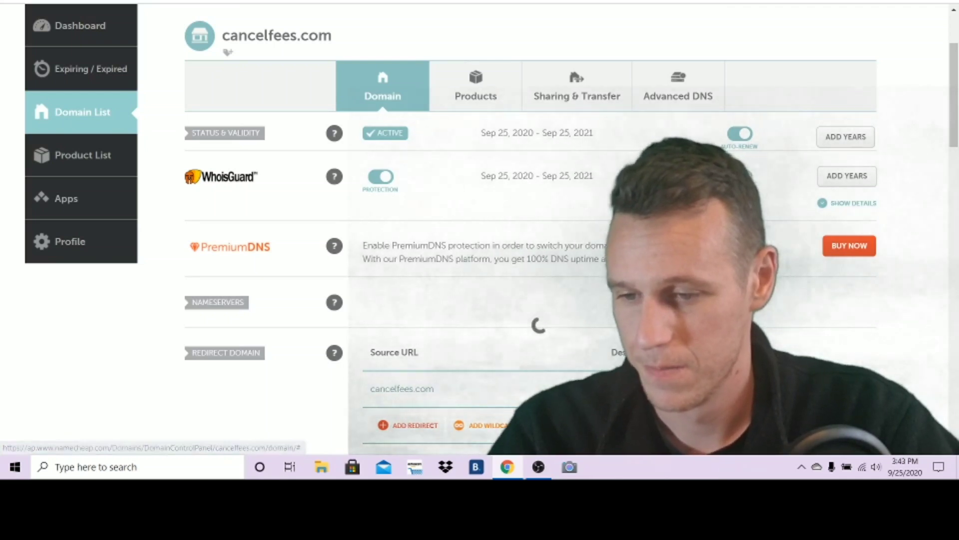
{"action": "scroll", "coordinate": [851, 346], "scroll_direction": "down", "scroll_amount": 1}
{"action": "scroll", "coordinate": [851, 347], "scroll_direction": "down", "scroll_amount": 2}
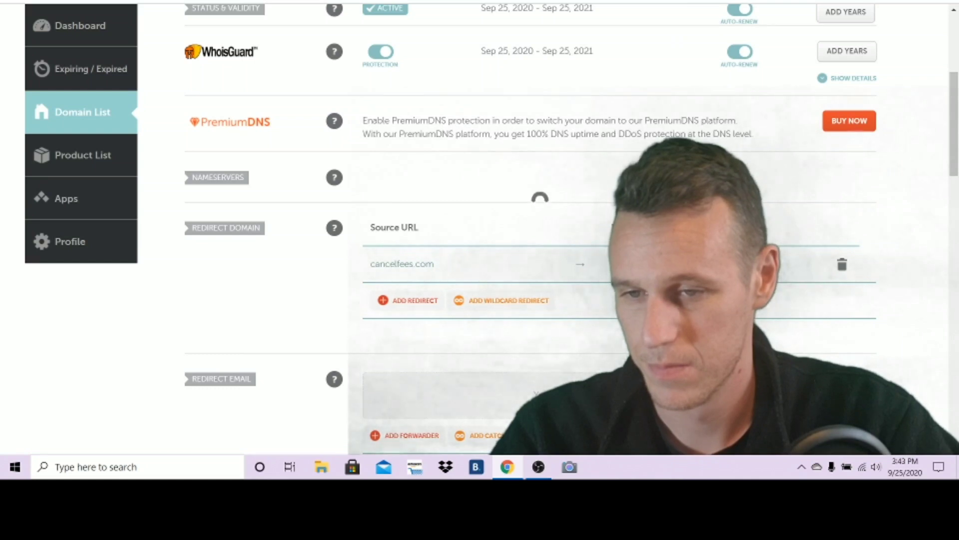
{"action": "scroll", "coordinate": [480, 229], "scroll_direction": "up", "scroll_amount": 4}
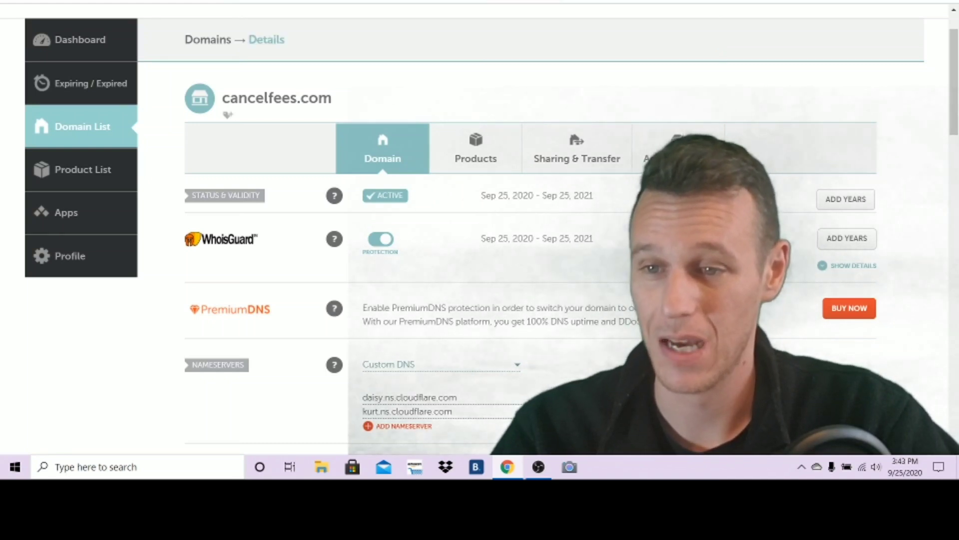
Step: Return to Cloudflare and confirm that the nameserver change is done so that Cloudflare checks the nameservers
{"action": "key", "text": "ctrl+Tab"}
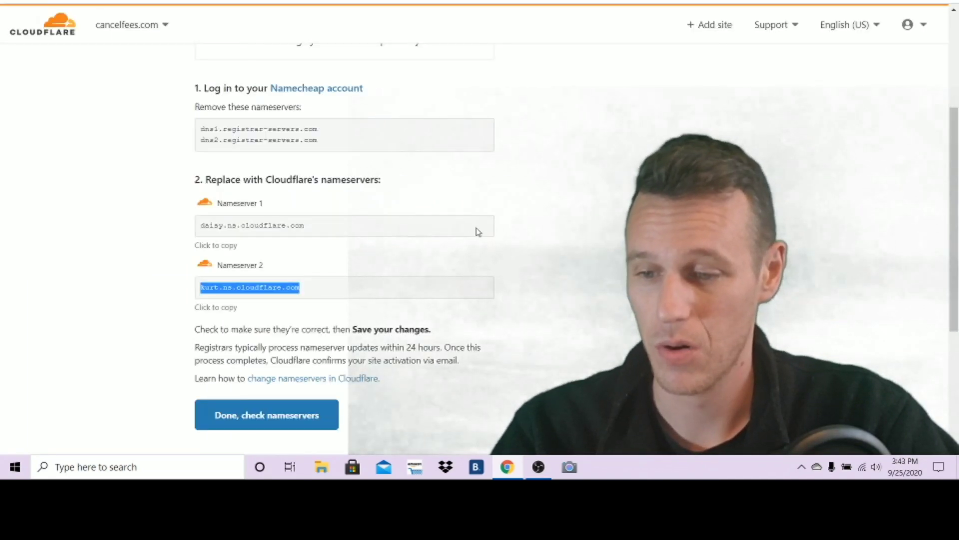
{"action": "scroll", "coordinate": [478, 229], "scroll_direction": "down", "scroll_amount": 3}
{"action": "scroll", "coordinate": [452, 240], "scroll_direction": "up", "scroll_amount": 6}
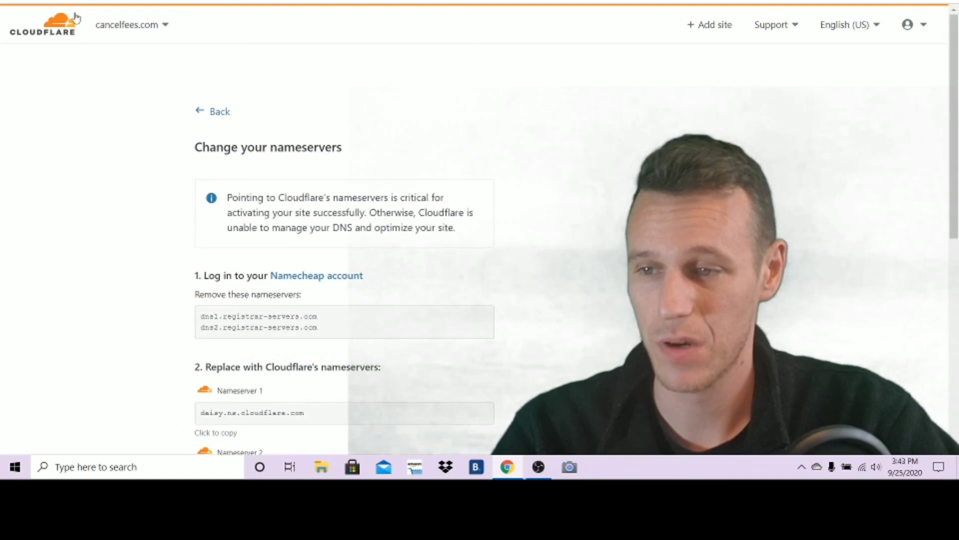
{"action": "scroll", "coordinate": [269, 150], "scroll_direction": "down", "scroll_amount": 5}
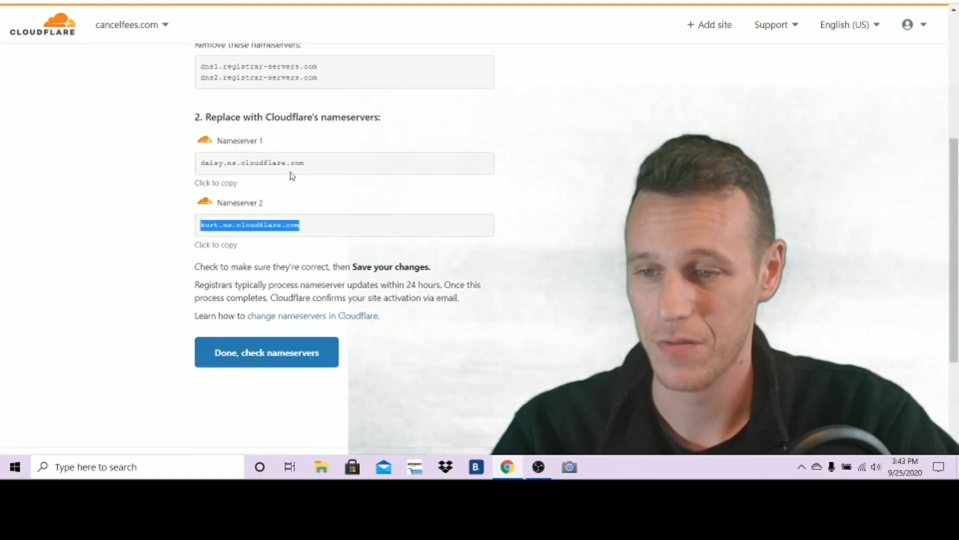
{"action": "left_click", "coordinate": [278, 353]}
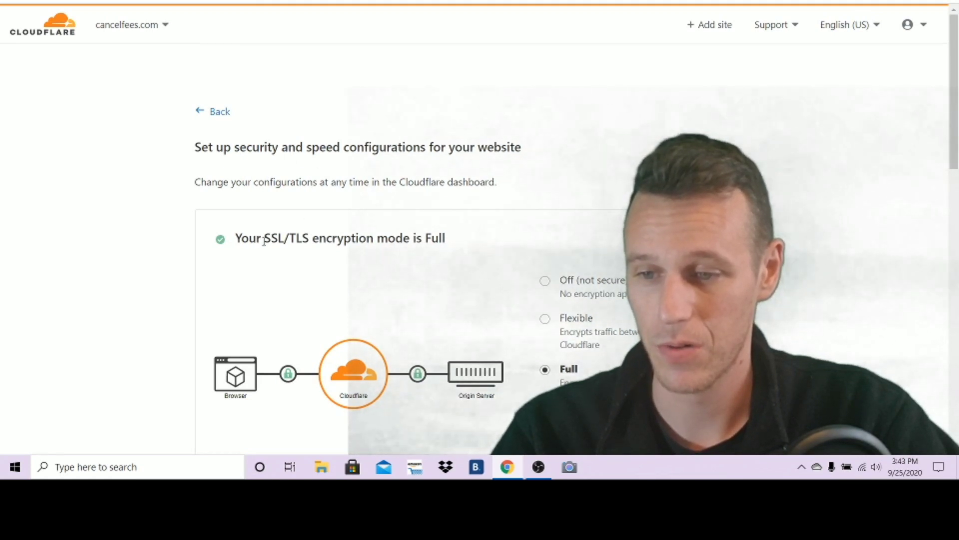
Step: Review the security and speed configuration, keep the SSL/TLS encryption mode at Full, and finish the setup of cancelfees.com
{"action": "left_click_drag", "start_coordinate": [246, 241], "coordinate": [452, 246]}
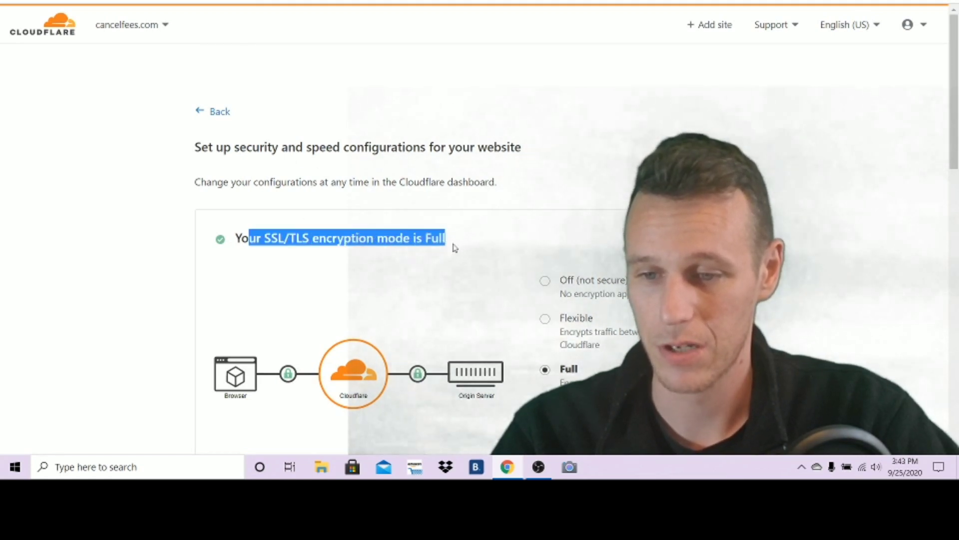
{"action": "left_click", "coordinate": [539, 211]}
{"action": "scroll", "coordinate": [552, 200], "scroll_direction": "down", "scroll_amount": 7}
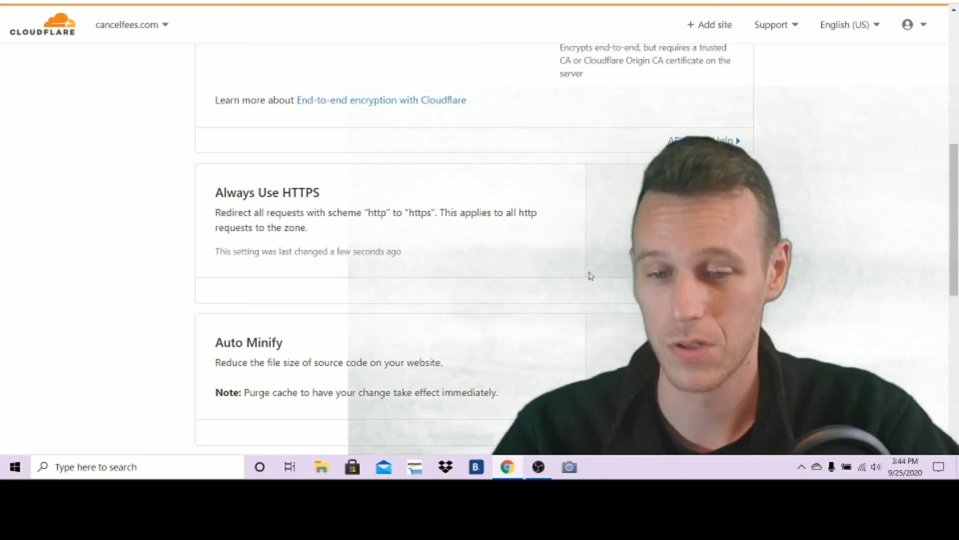
{"action": "scroll", "coordinate": [589, 275], "scroll_direction": "down", "scroll_amount": 3}
{"action": "scroll", "coordinate": [483, 300], "scroll_direction": "down", "scroll_amount": 3}
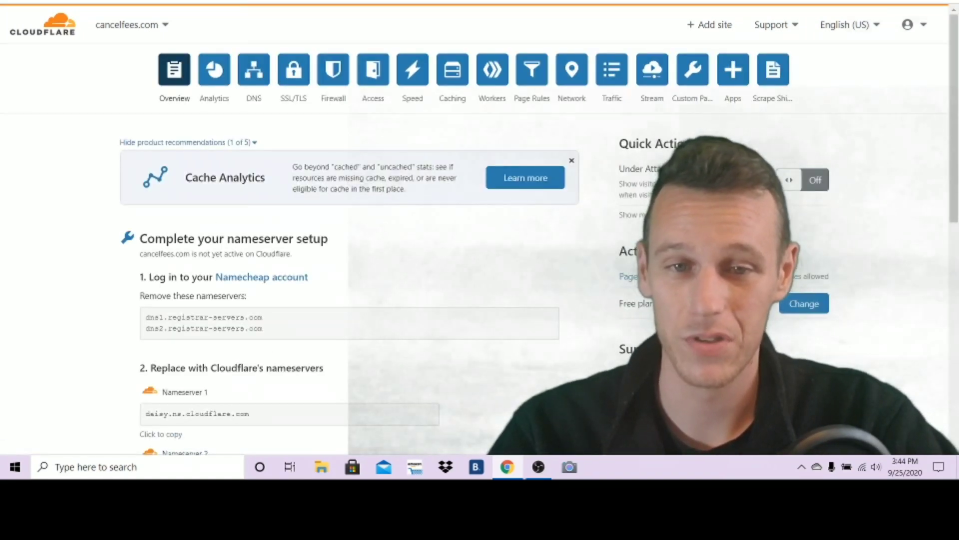
Step: Load cancelfees.com in a new incognito window and view the site's connection security information
{"action": "left_click", "coordinate": [950, 1]}
{"action": "left_click", "coordinate": [917, 23]}
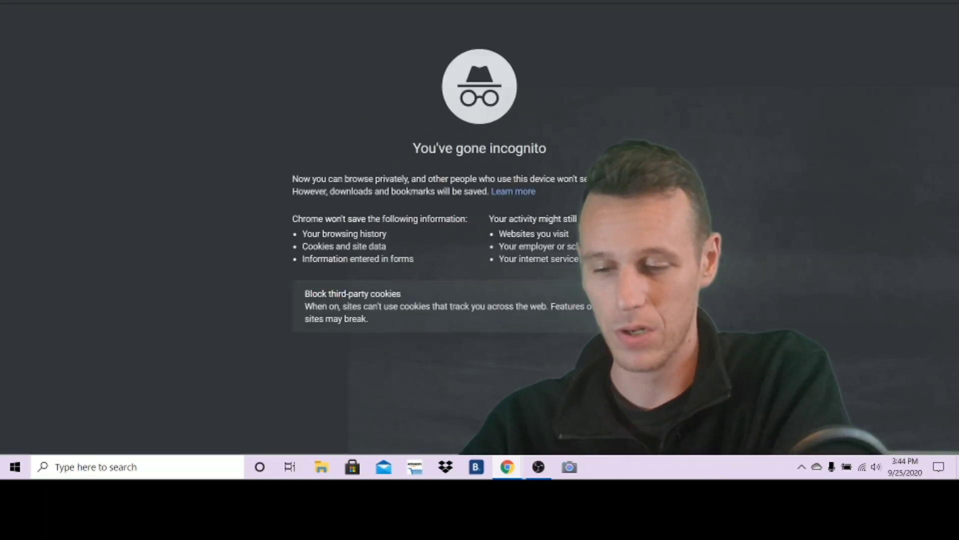
{"action": "type", "text": "w"}
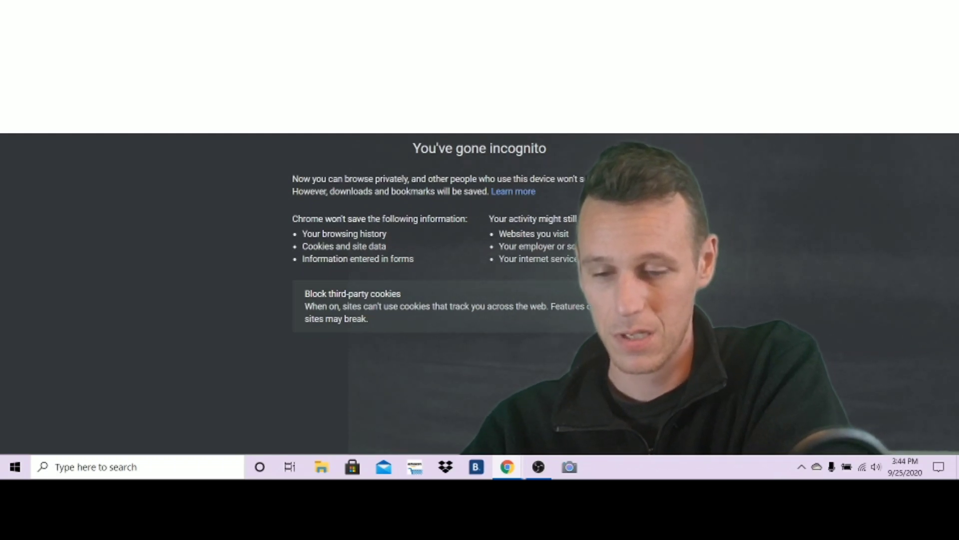
{"action": "key", "text": "Return"}
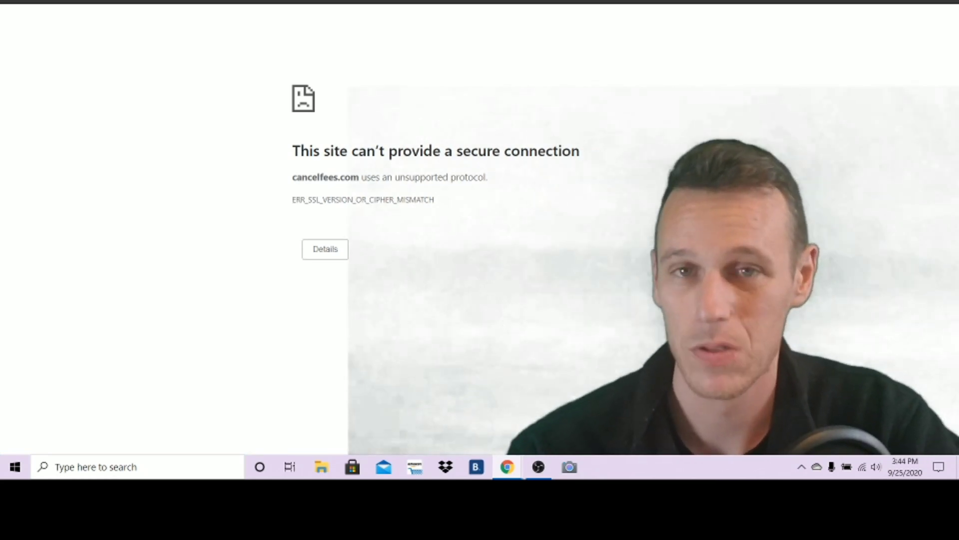
{"action": "left_click", "coordinate": [83, 1]}
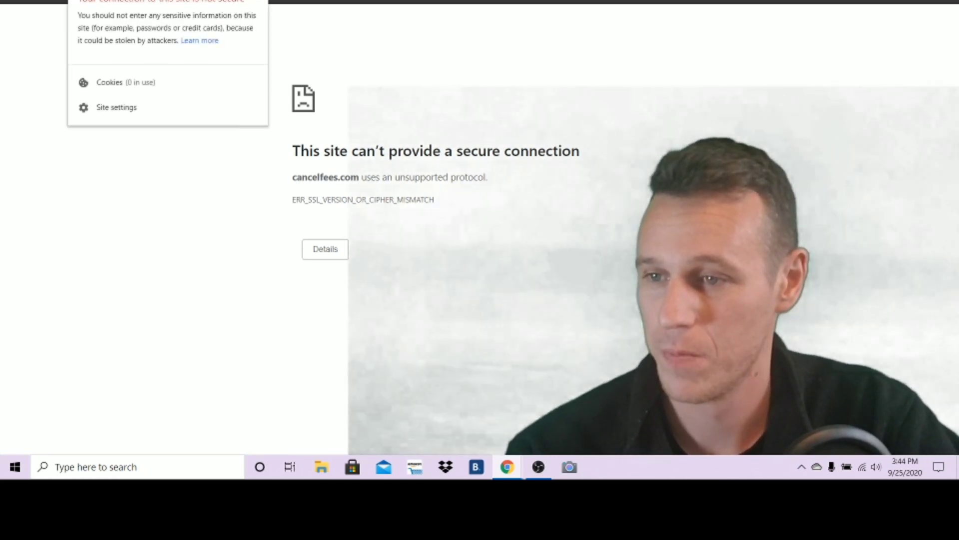
Step: Return to the GroovePages editor and preview the Upsell page from its progress bar to the footer
{"action": "left_click", "coordinate": [130, 1]}
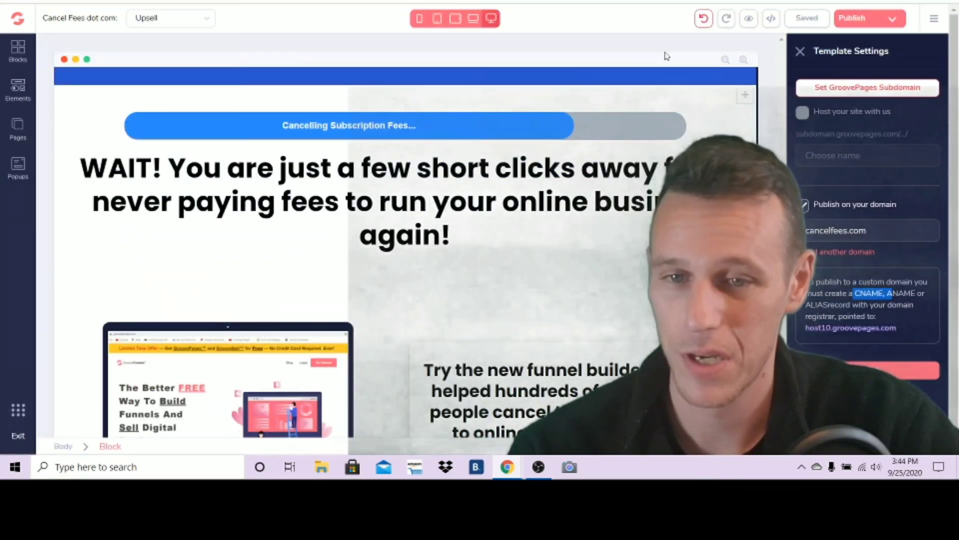
{"action": "left_click", "coordinate": [749, 18]}
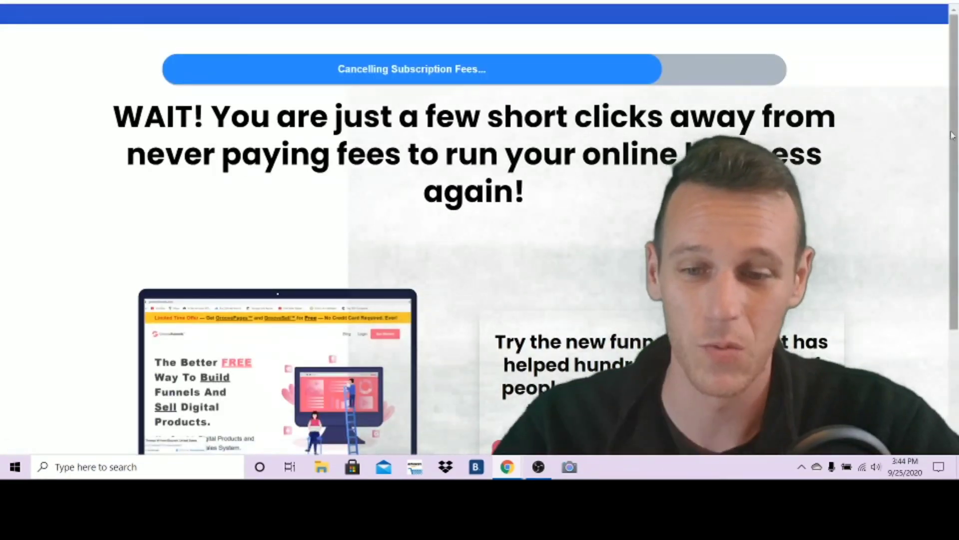
{"action": "scroll", "coordinate": [952, 135], "scroll_direction": "down", "scroll_amount": 3}
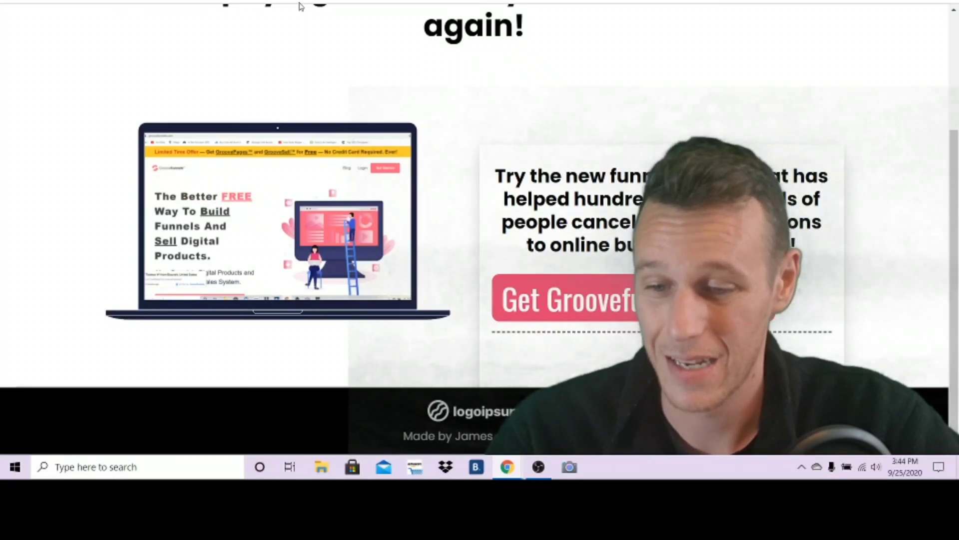
{"action": "scroll", "coordinate": [430, 310], "scroll_direction": "up", "scroll_amount": 3}
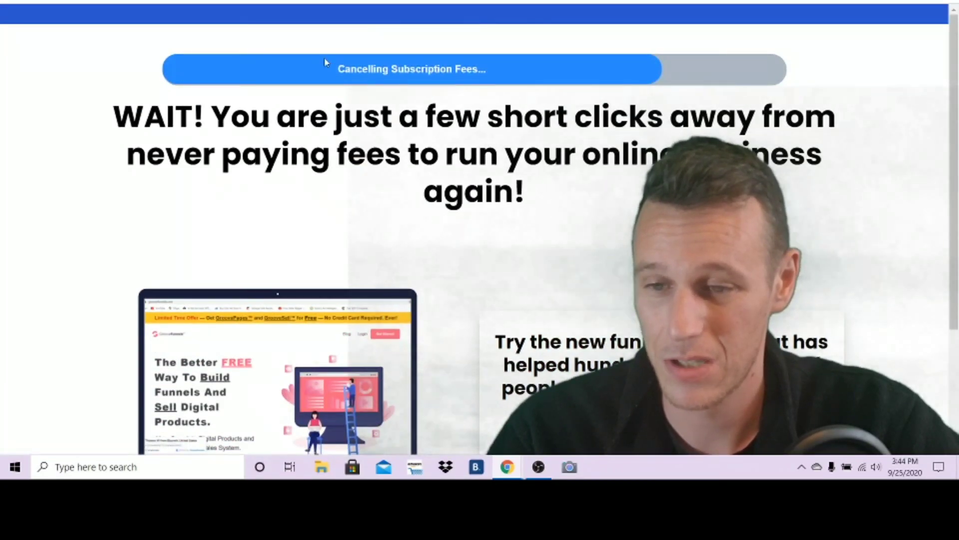
{"action": "left_click_drag", "start_coordinate": [325, 59], "coordinate": [536, 64]}
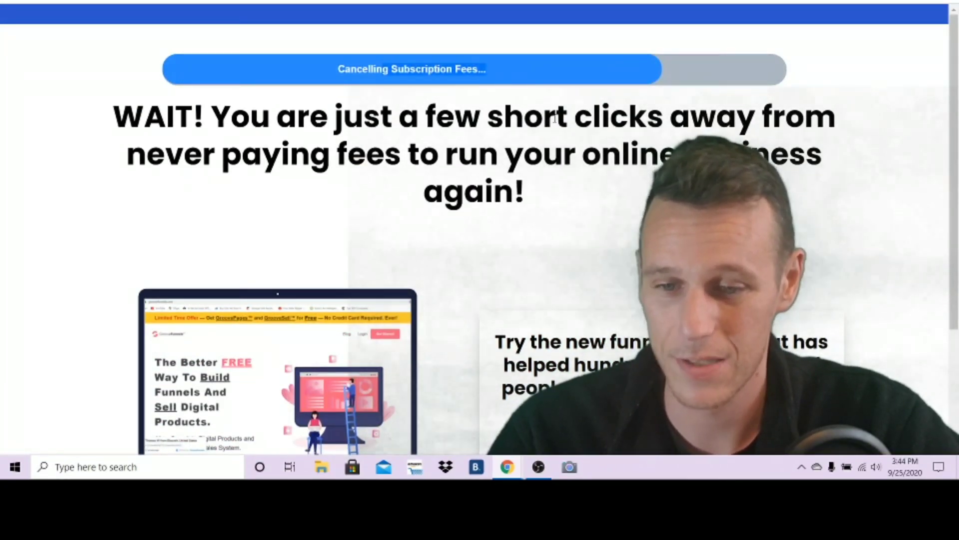
{"action": "scroll", "coordinate": [555, 117], "scroll_direction": "down", "scroll_amount": 3}
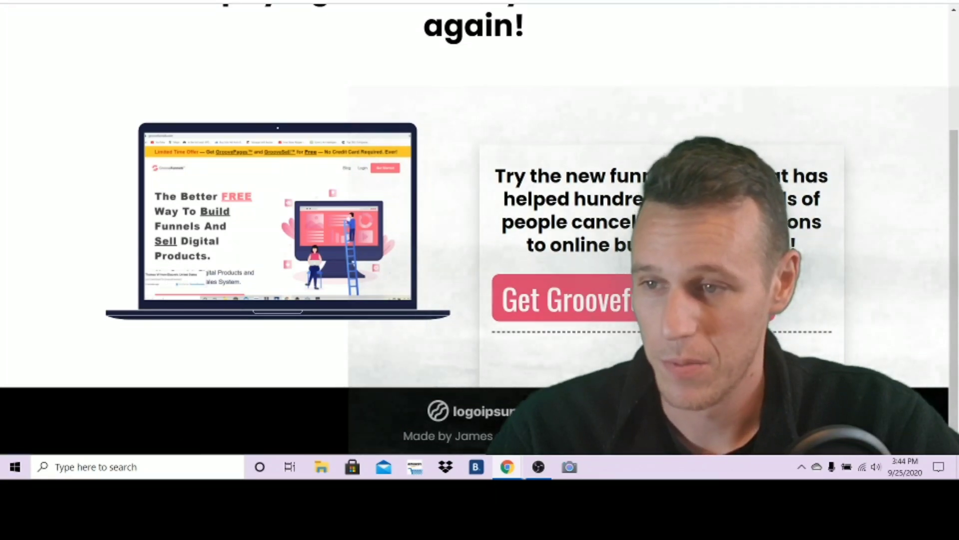
Step: Back in the editor, paste the groovepages.groovesell.com affiliate link as the URL of the "Get Groovefunnels FREE!" button and update it
{"action": "left_click", "coordinate": [50, 1]}
{"action": "scroll", "coordinate": [389, 250], "scroll_direction": "down", "scroll_amount": 3}
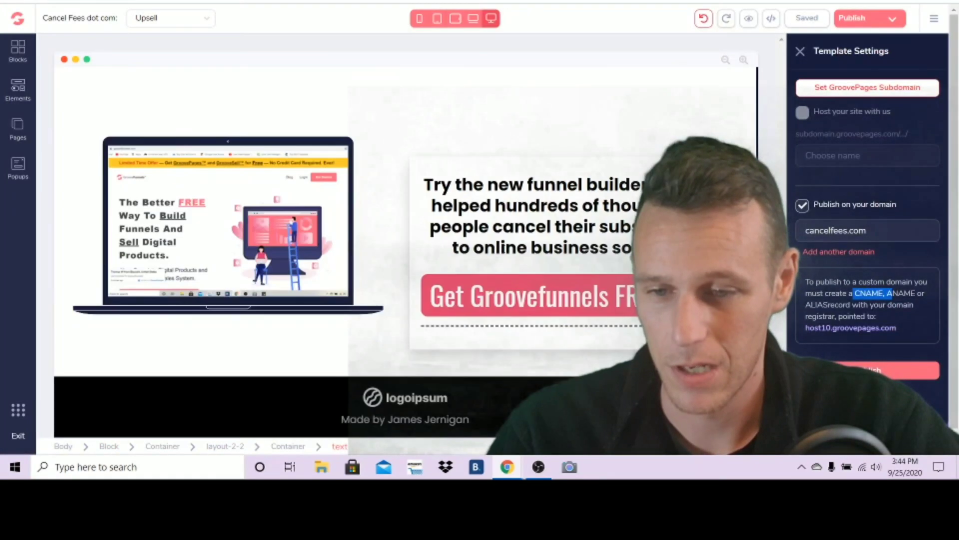
{"action": "left_click", "coordinate": [522, 299]}
{"action": "left_click", "coordinate": [855, 84]}
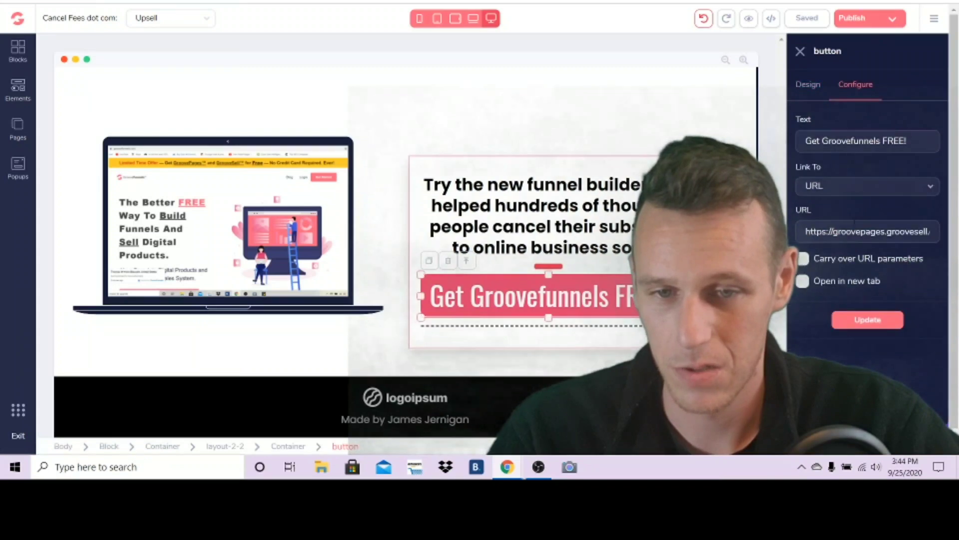
{"action": "left_click_drag", "start_coordinate": [805, 231], "coordinate": [951, 234]}
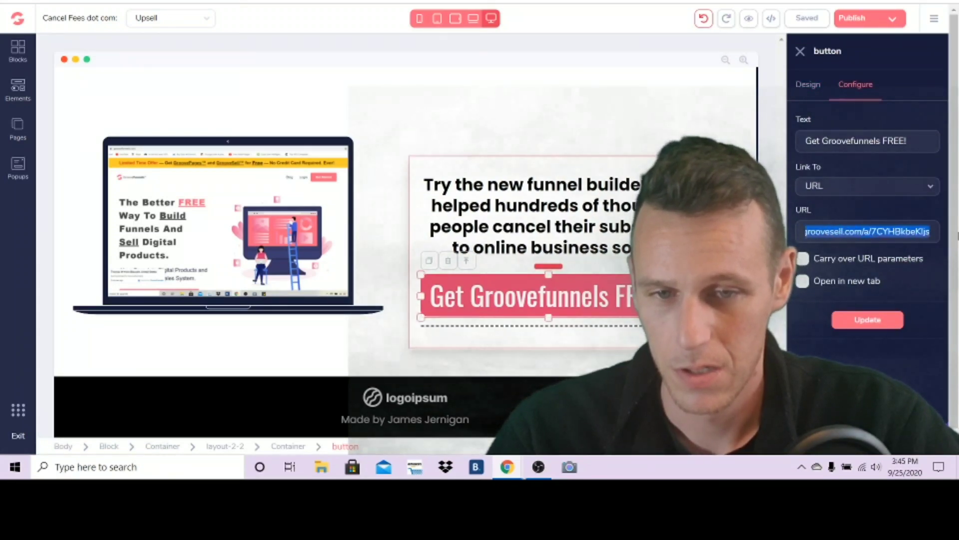
{"action": "key", "text": "ctrl+v"}
{"action": "left_click", "coordinate": [868, 320]}
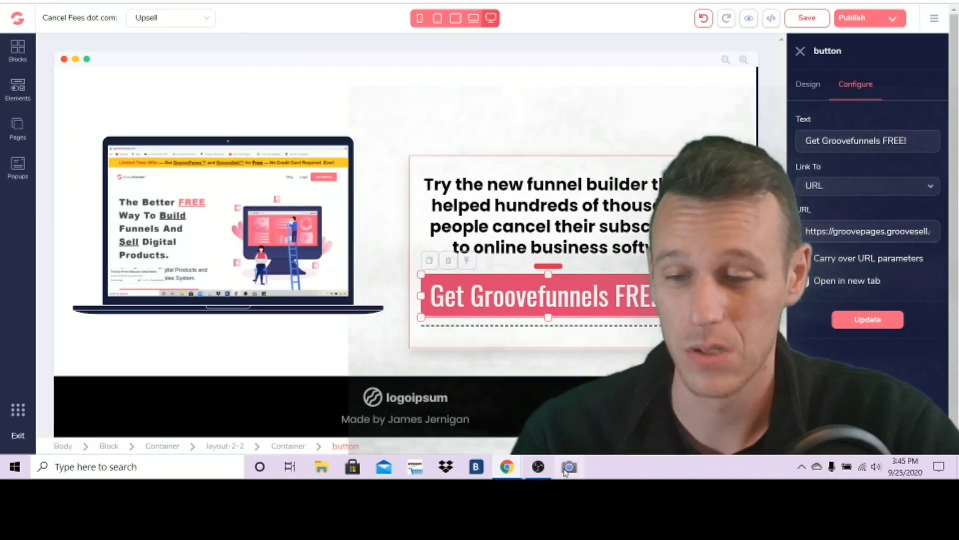
Step: Switch to the incognito window, reload cancelfees.com, and check the live page and its Groovefunnels button link
{"action": "mouse_move", "coordinate": [507, 467]}
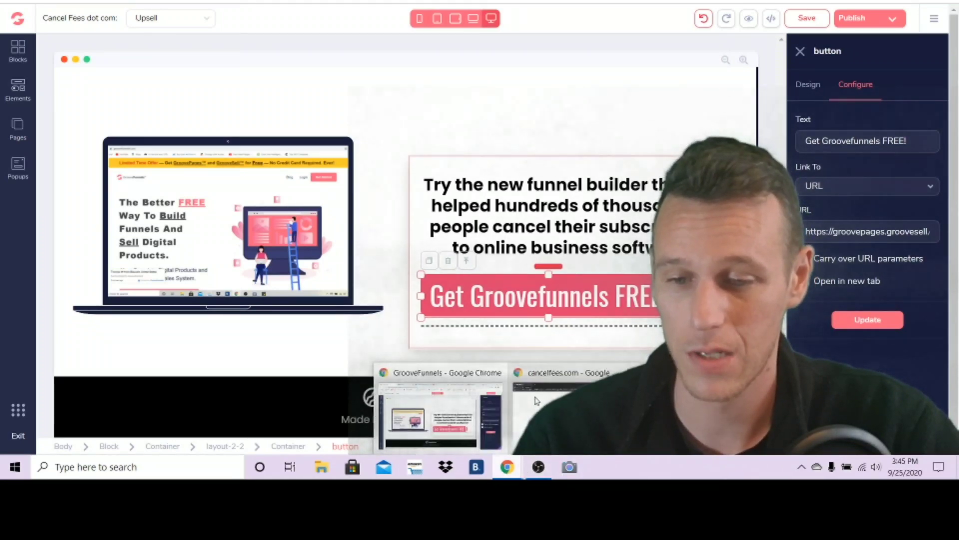
{"action": "left_click", "coordinate": [555, 405]}
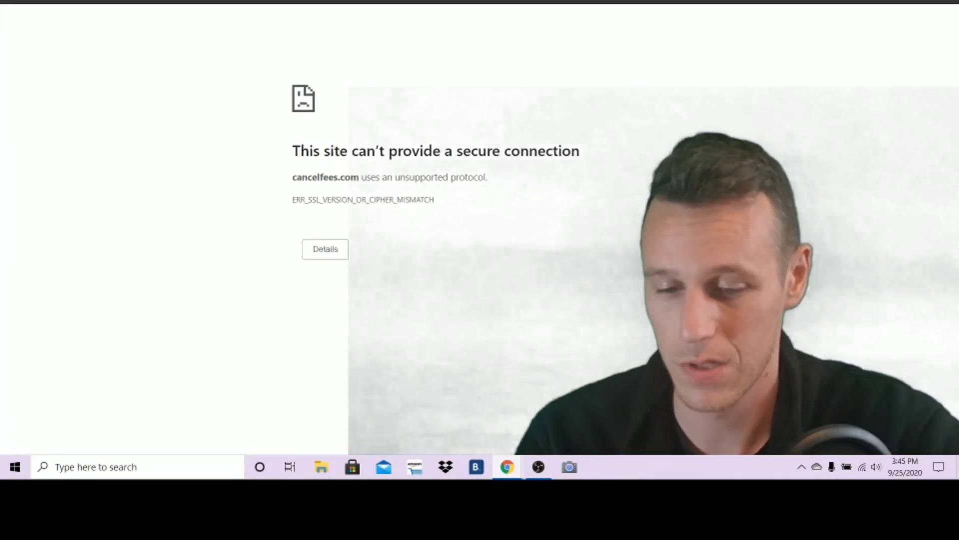
{"action": "key", "text": "Return"}
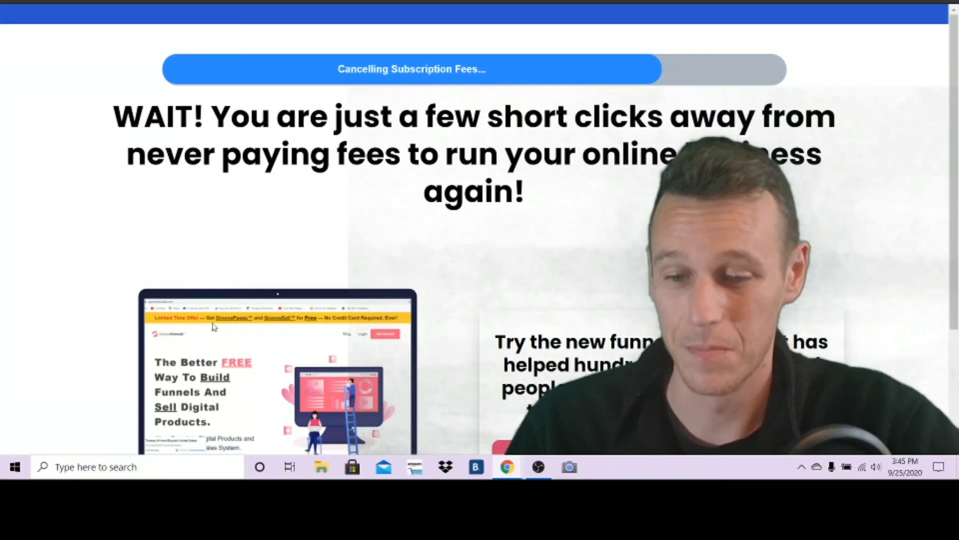
{"action": "left_click", "coordinate": [539, 467]}
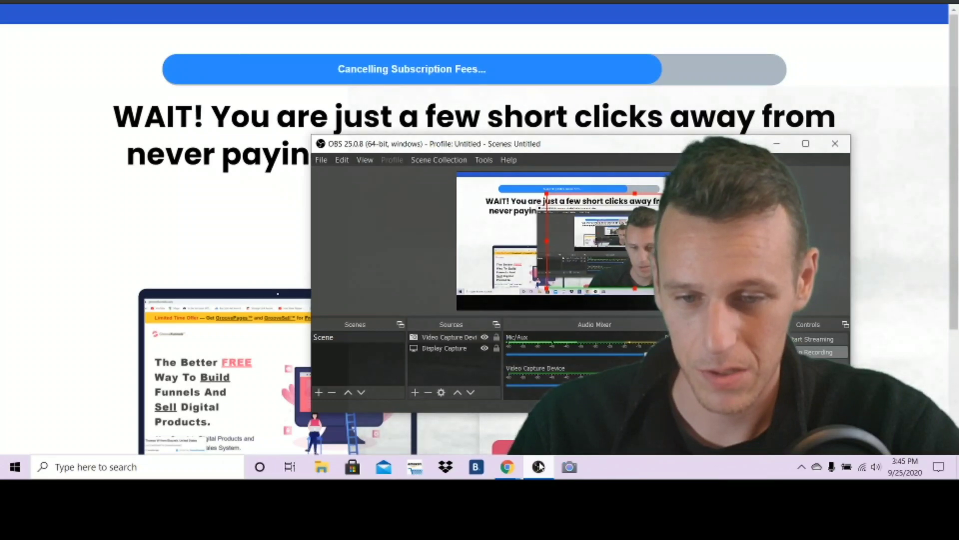
{"action": "left_click", "coordinate": [538, 467]}
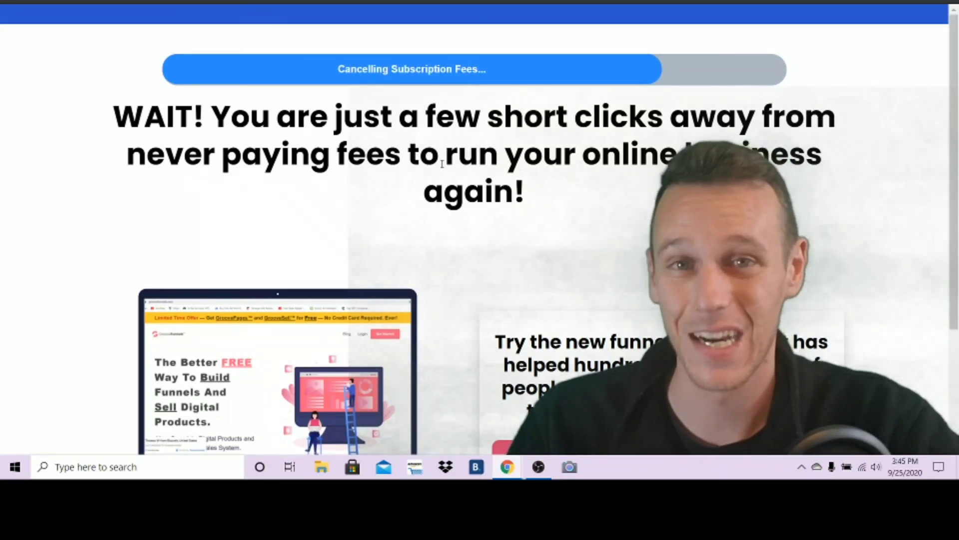
{"action": "scroll", "coordinate": [442, 164], "scroll_direction": "down", "scroll_amount": 3}
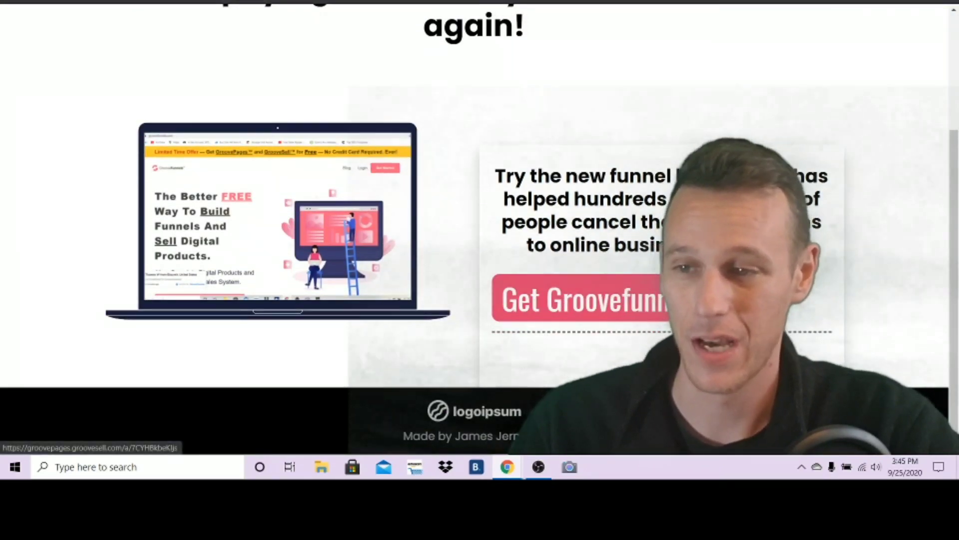
{"action": "left_click", "coordinate": [610, 314]}
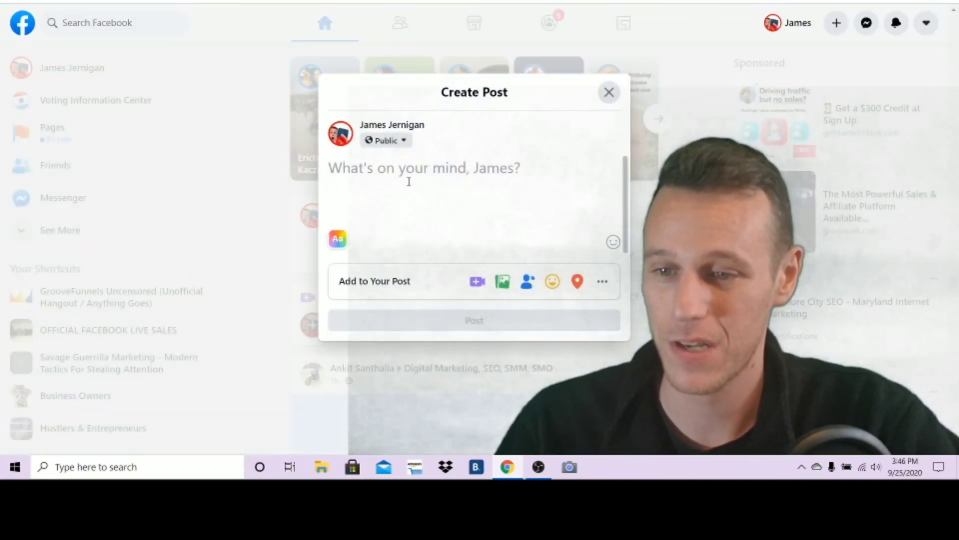
{"action": "type", "text": "can"}
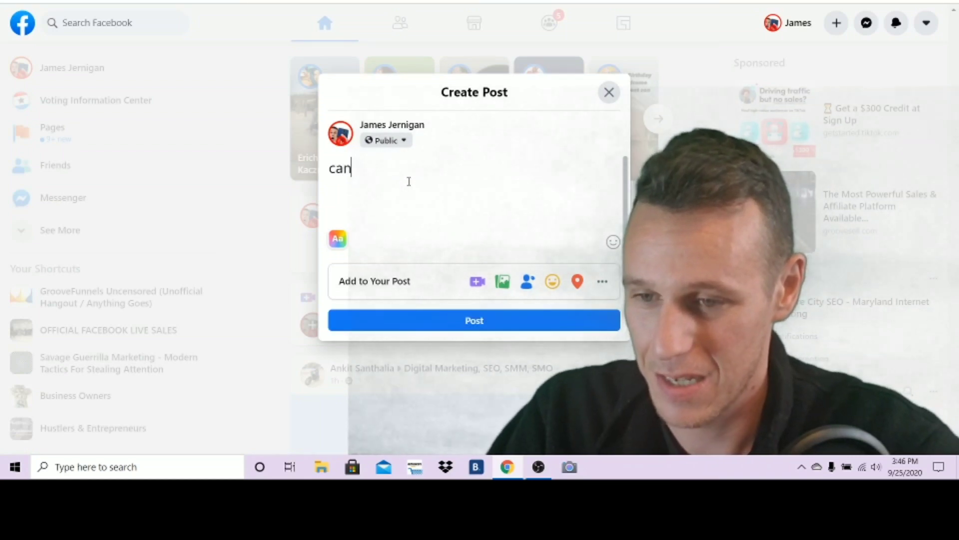
{"action": "type", "text": "c"}
{"action": "key", "text": "BackSpace"}
{"action": "key", "text": "BackSpace"}
{"action": "key", "text": "BackSpace"}
{"action": "key", "text": "BackSpace"}
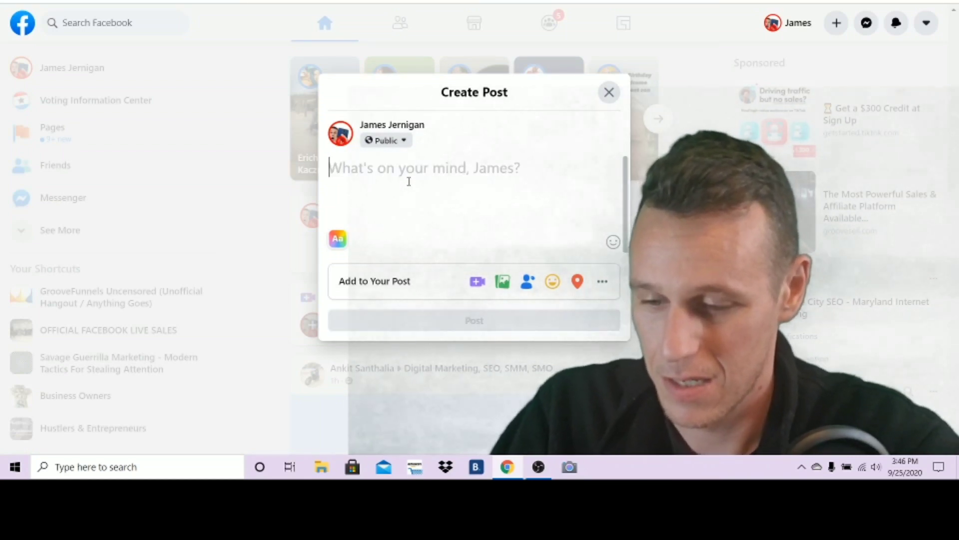
{"action": "type", "text": "https:"}
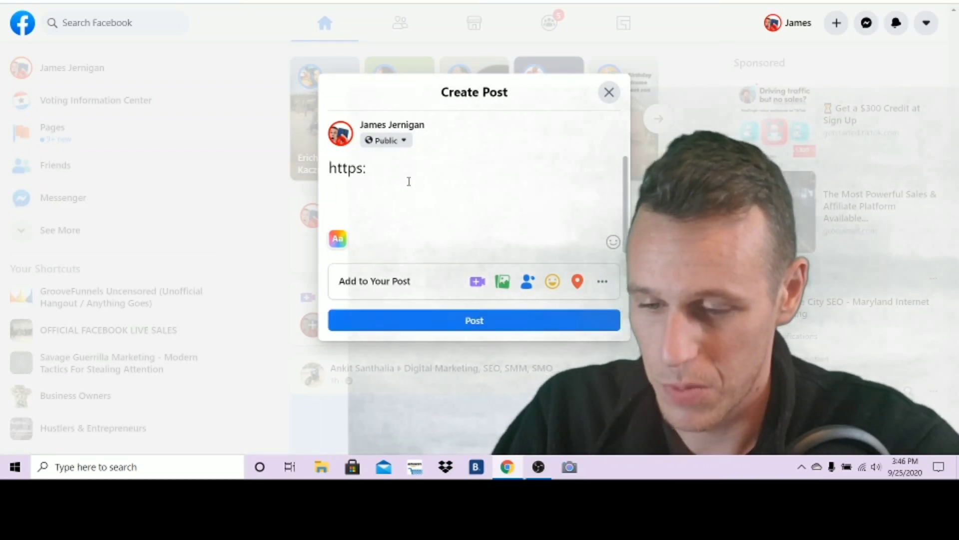
{"action": "type", "text": "/"}
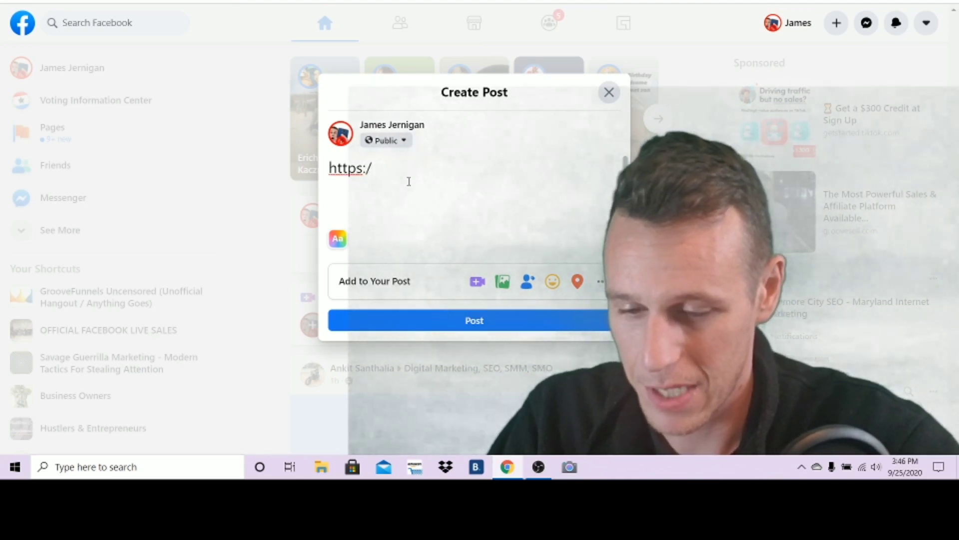
{"action": "type", "text": "/c"}
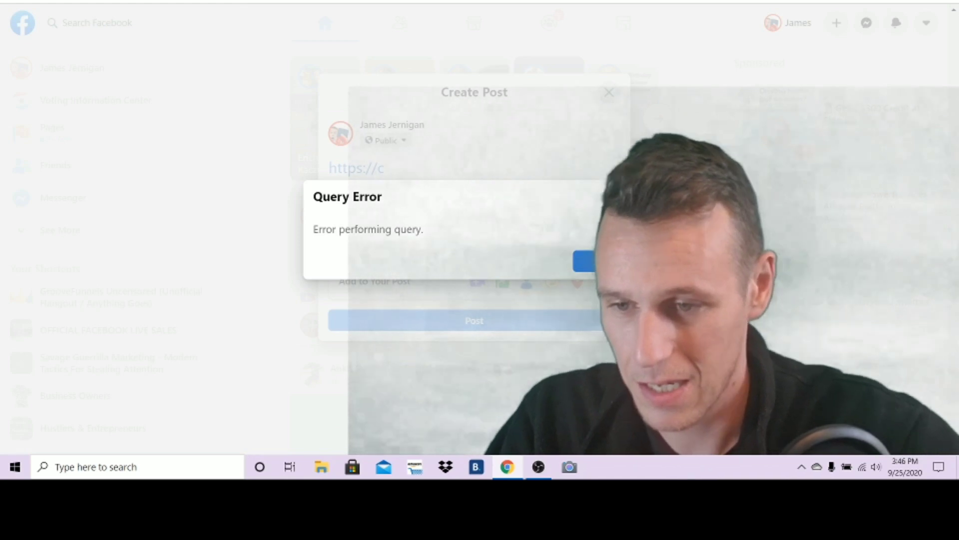
{"action": "left_click", "coordinate": [620, 199]}
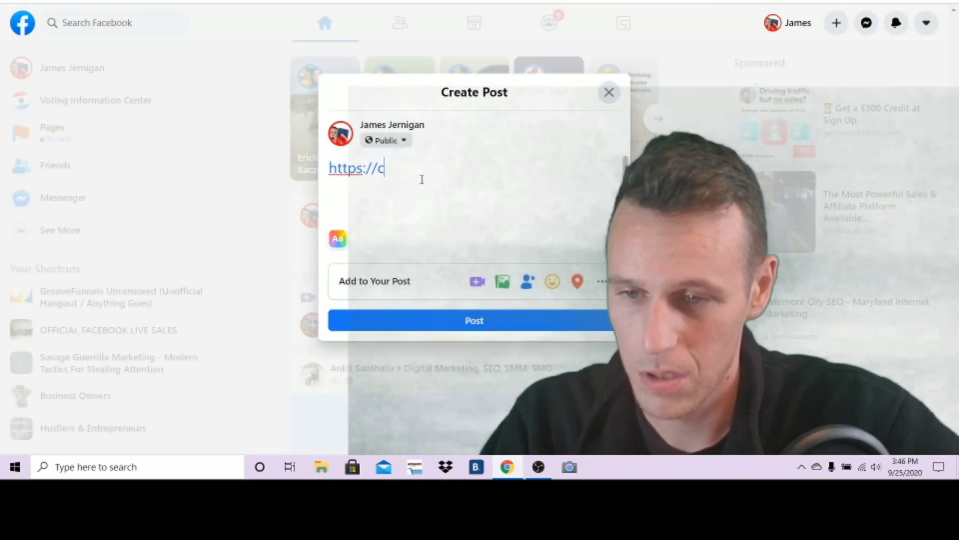
{"action": "type", "text": "a"}
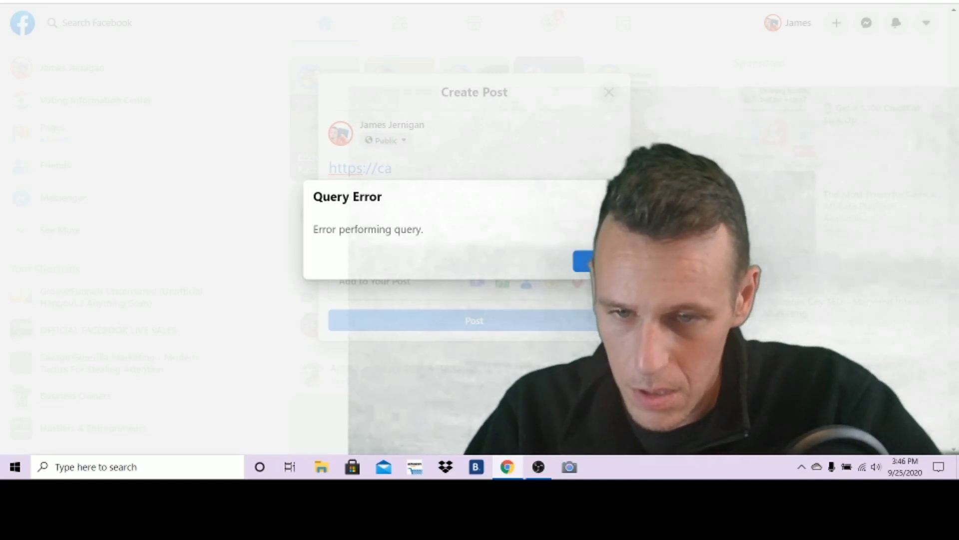
{"action": "left_click", "coordinate": [622, 199]}
Step: Close and reopen the Facebook post draft, and reload the site to discard it
{"action": "left_click", "coordinate": [609, 92]}
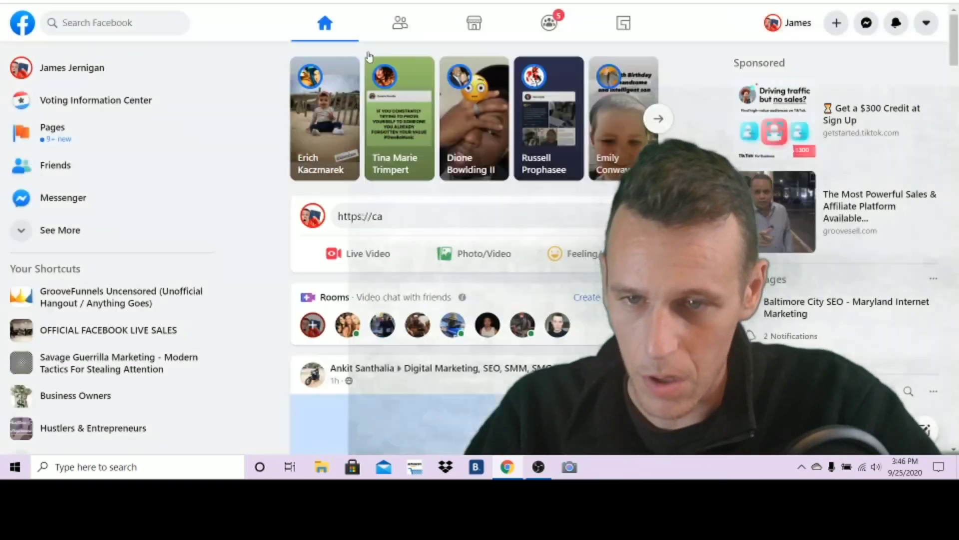
{"action": "left_click", "coordinate": [404, 219]}
{"action": "left_click", "coordinate": [622, 198]}
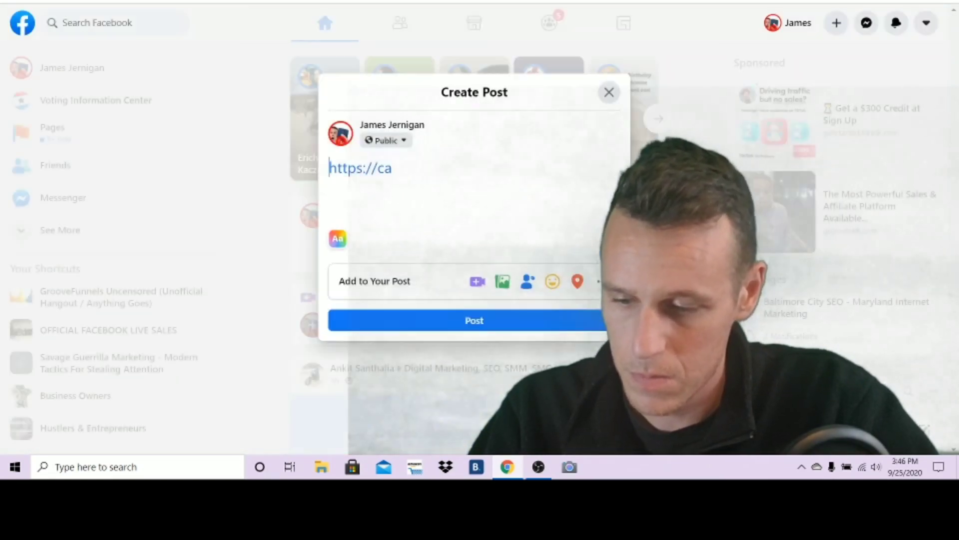
{"action": "key", "text": "F5"}
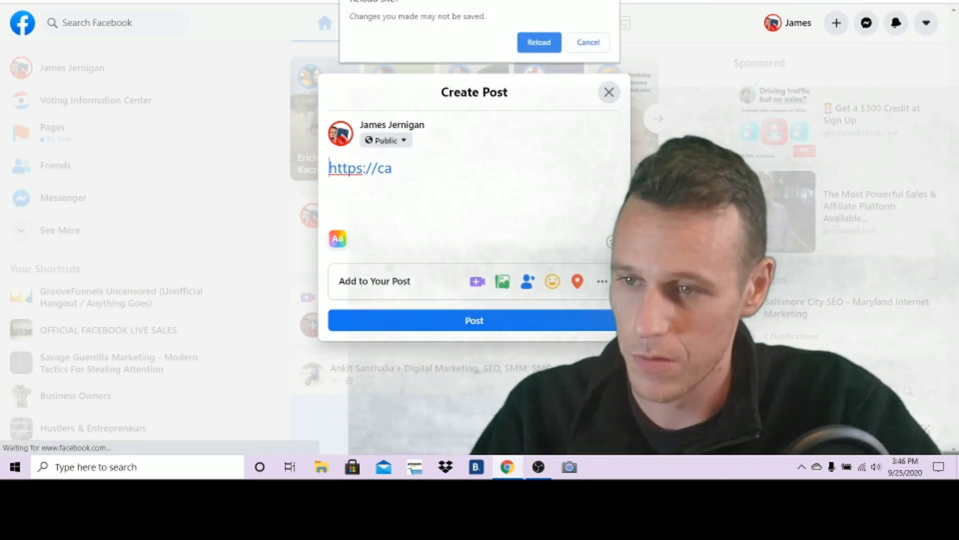
{"action": "left_click", "coordinate": [527, 44]}
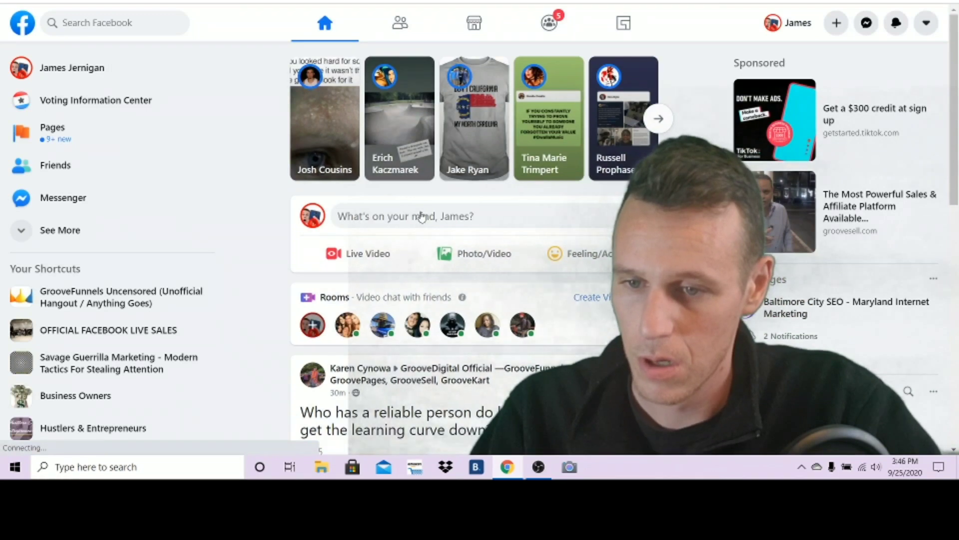
{"action": "left_click", "coordinate": [392, 217]}
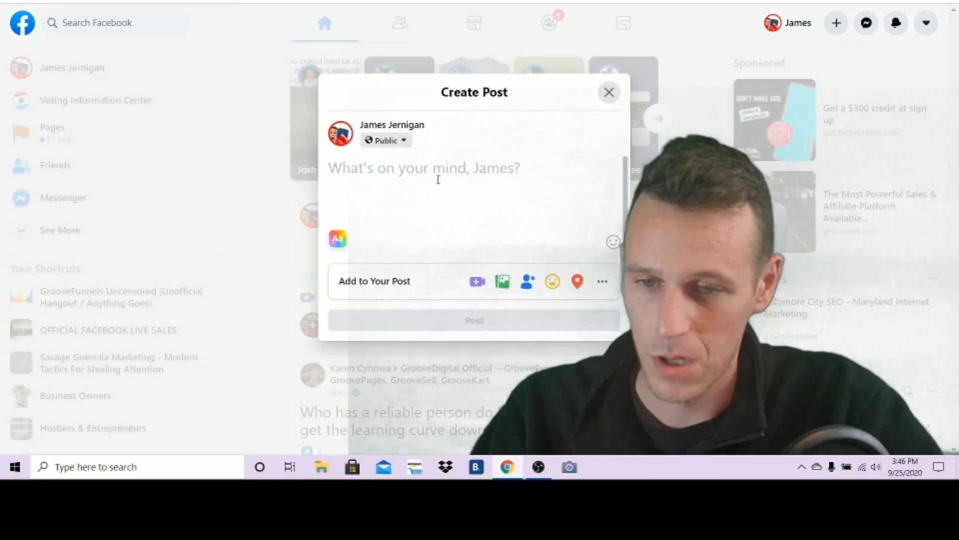
{"action": "type", "text": "can"}
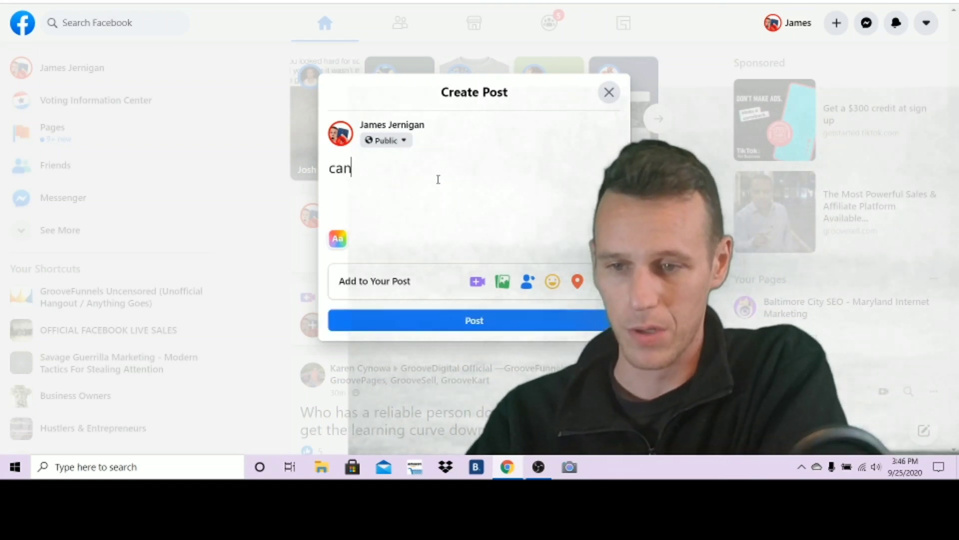
{"action": "type", "text": "celfee"}
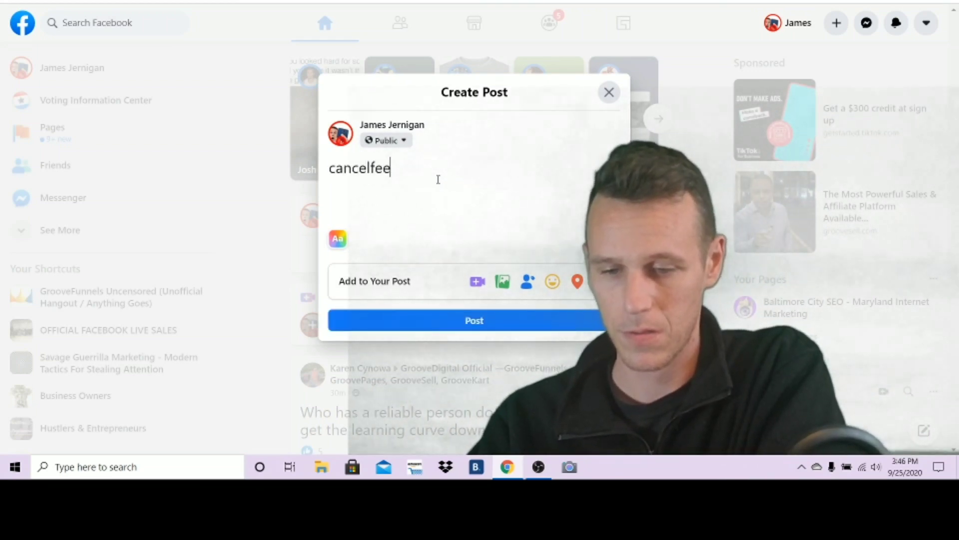
{"action": "type", "text": "s.com"}
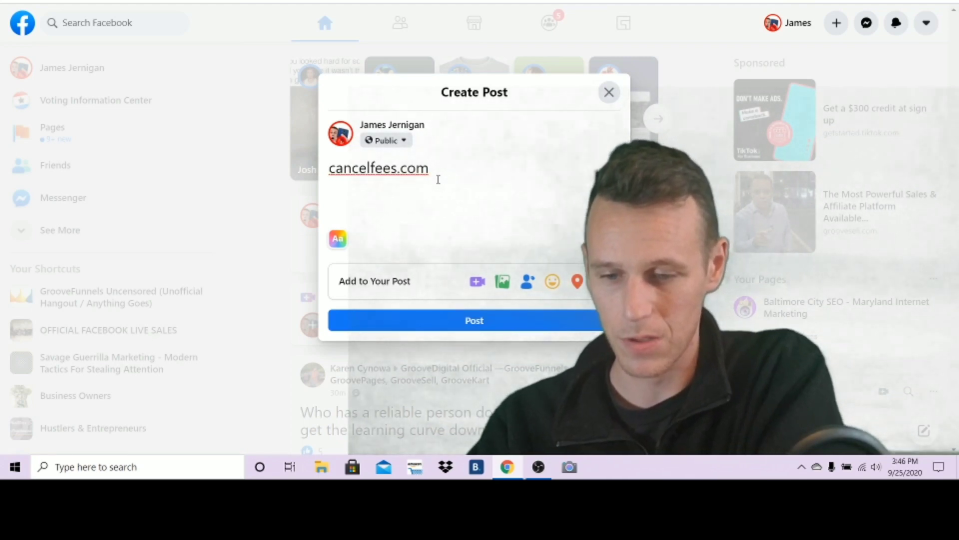
{"action": "key", "text": "Home"}
{"action": "type", "text": "https"}
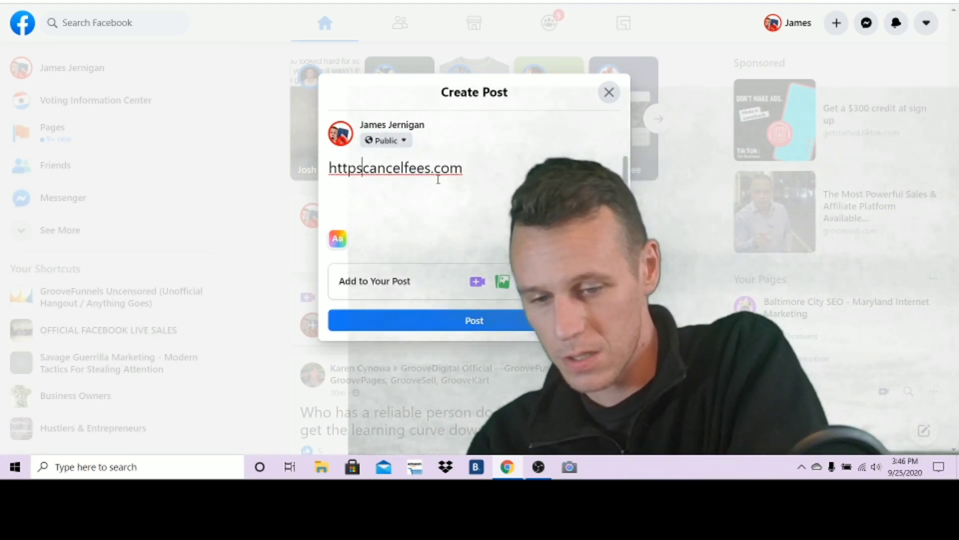
{"action": "type", "text": "://"}
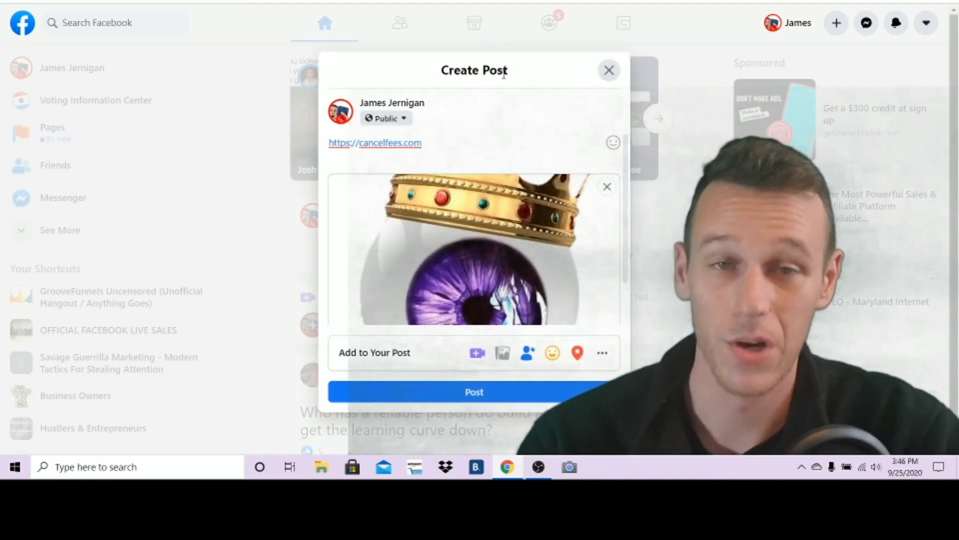
Step: Review the link preview's image and title in the draft and publish the post
{"action": "scroll", "coordinate": [517, 230], "scroll_direction": "down", "scroll_amount": 1}
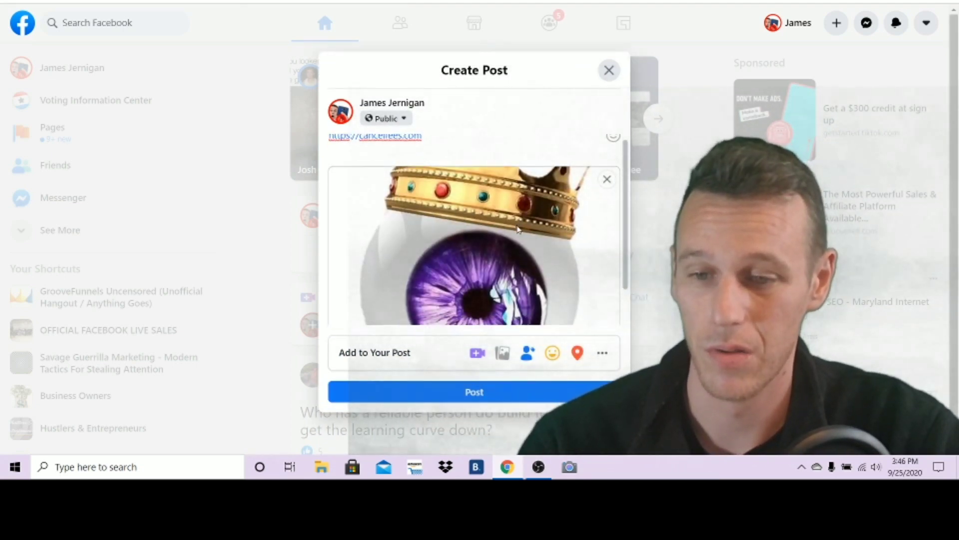
{"action": "scroll", "coordinate": [517, 229], "scroll_direction": "down", "scroll_amount": 2}
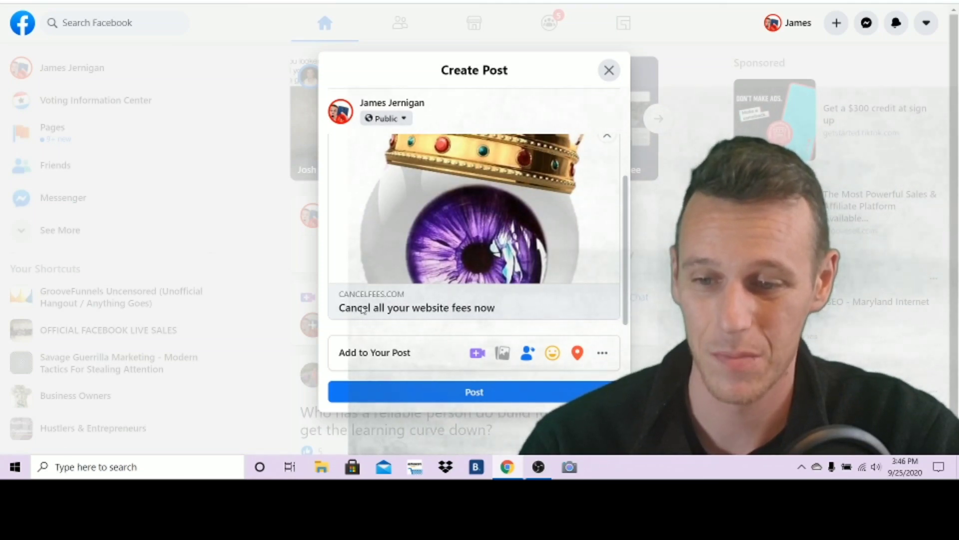
{"action": "left_click", "coordinate": [535, 399]}
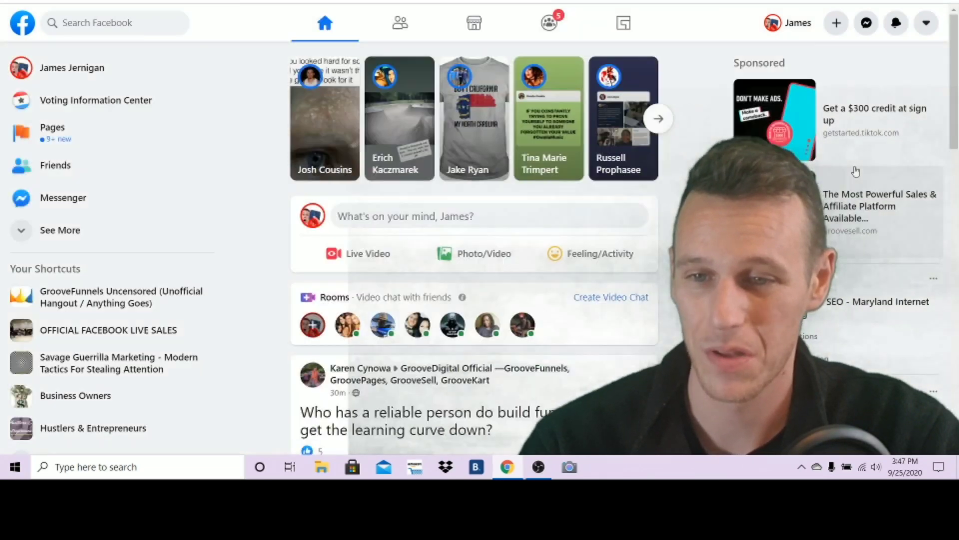
Step: Find the newly published cancelfees.com post in the news feed and delete it
{"action": "scroll", "coordinate": [553, 189], "scroll_direction": "down", "scroll_amount": 4}
{"action": "scroll", "coordinate": [554, 189], "scroll_direction": "down", "scroll_amount": 1}
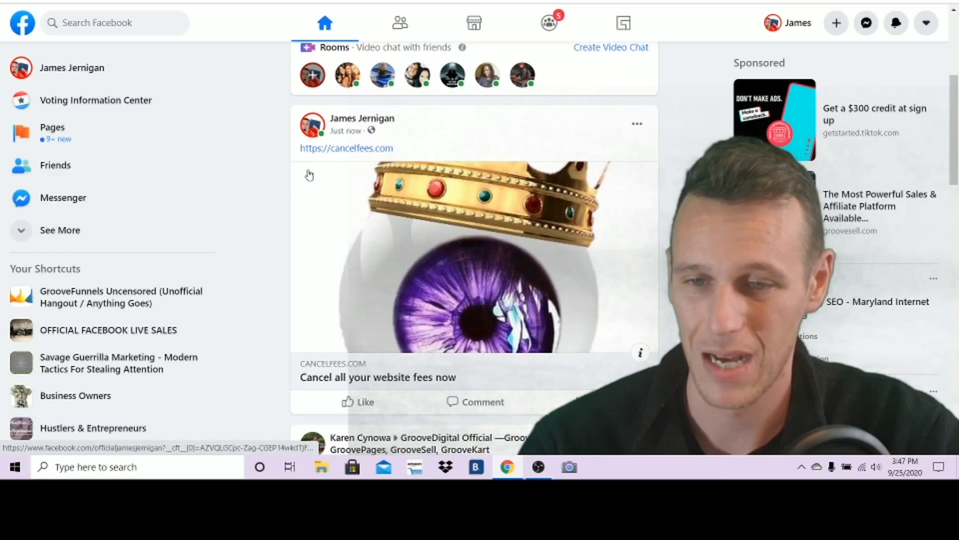
{"action": "left_click", "coordinate": [637, 123]}
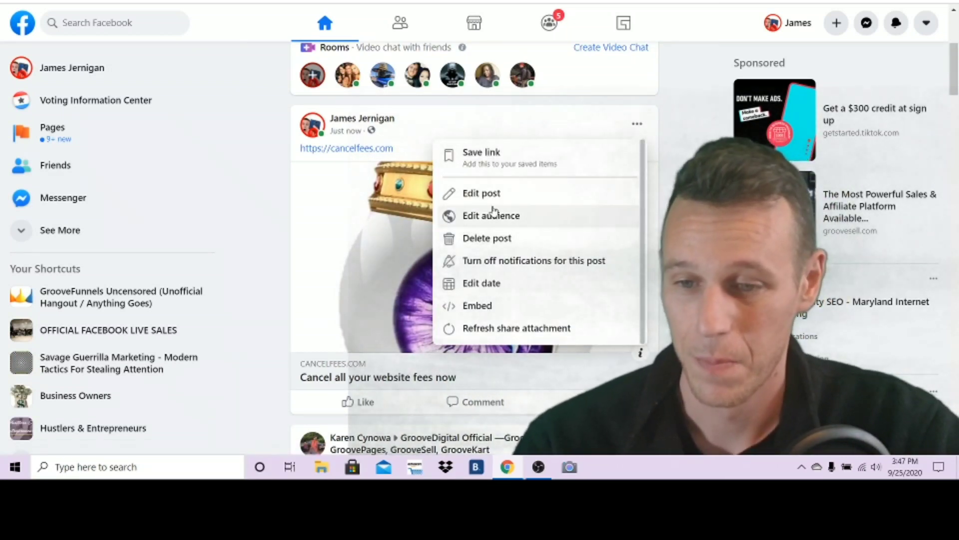
{"action": "left_click", "coordinate": [494, 238]}
{"action": "left_click", "coordinate": [623, 255]}
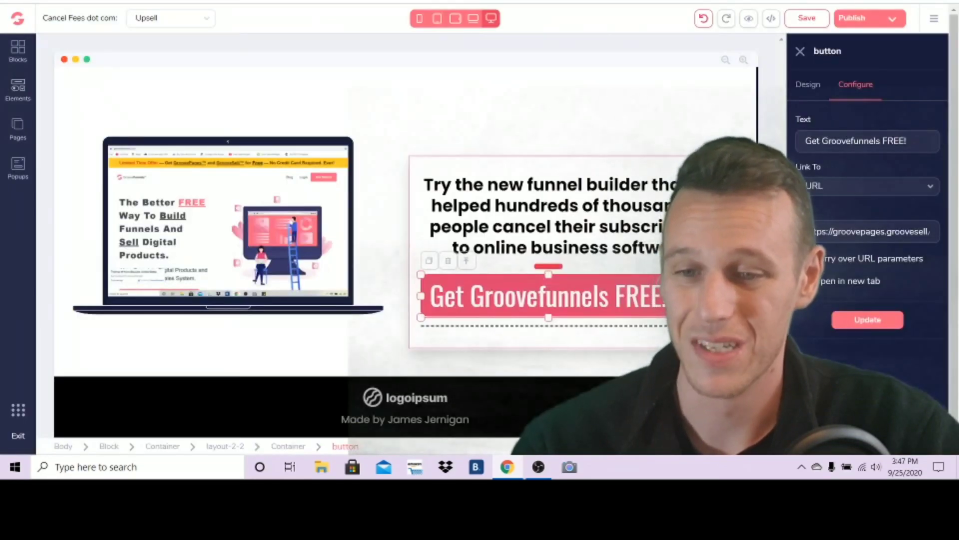
{"action": "scroll", "coordinate": [683, 160], "scroll_direction": "up", "scroll_amount": 5}
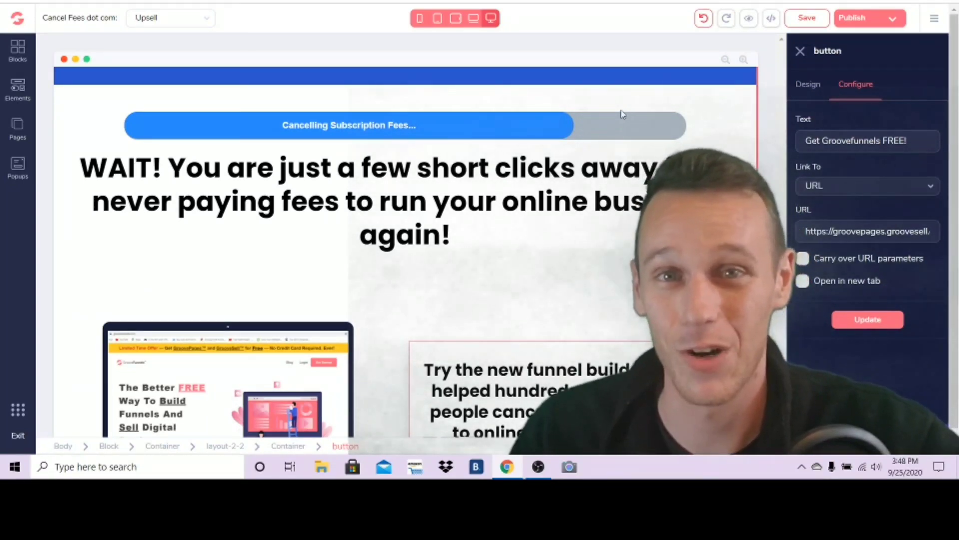
{"action": "left_click", "coordinate": [538, 467]}
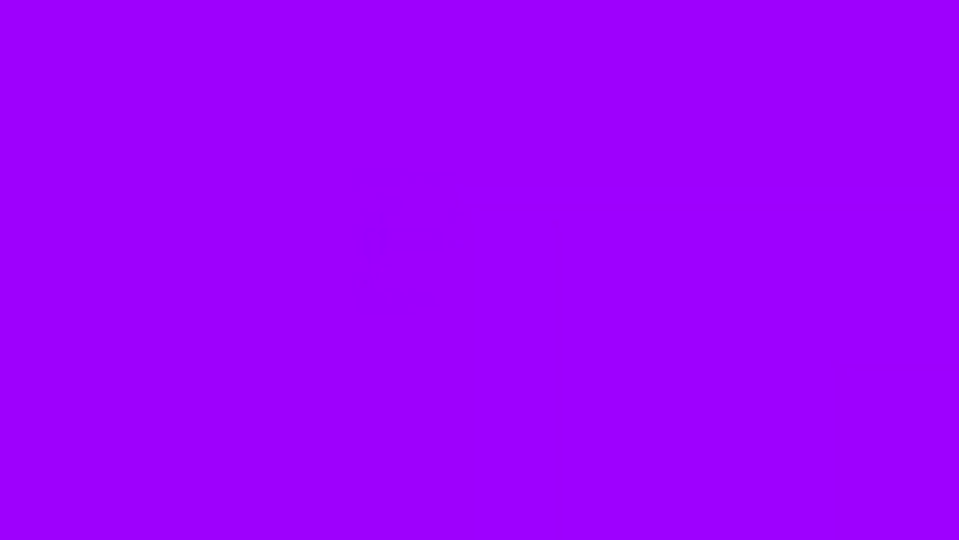